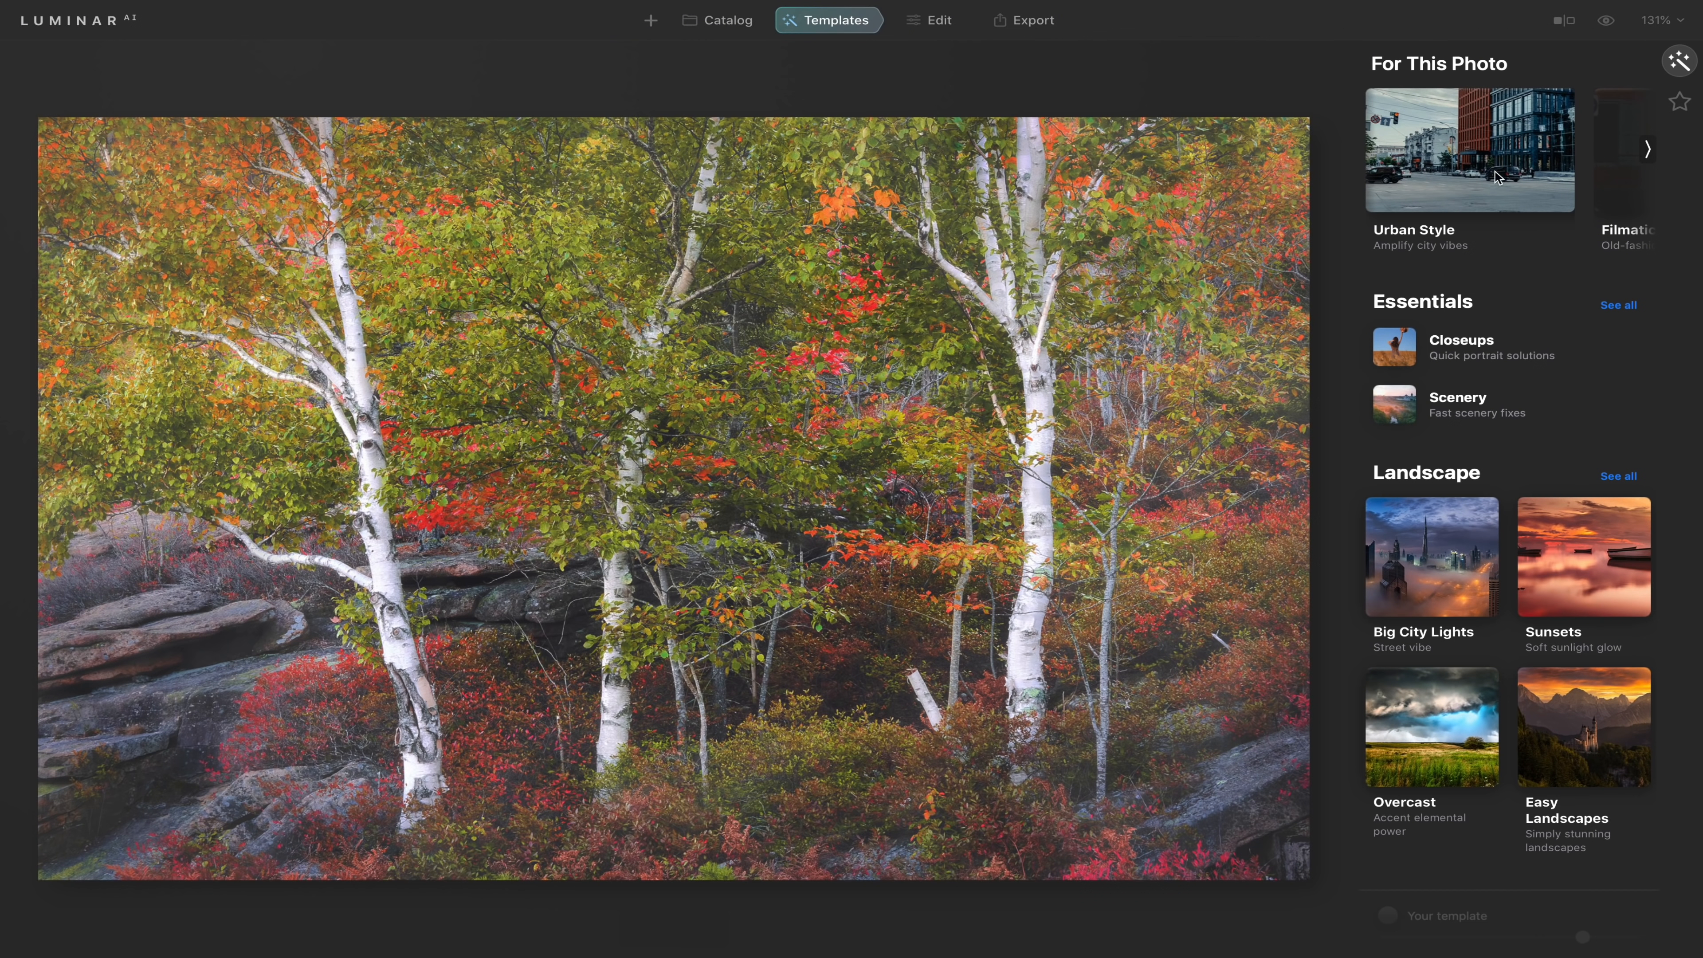
# Browse the template collections suggested for the birch tree photo and open the Filmatic collection.
pyautogui.click(1648, 151)
pyautogui.click(1648, 152)
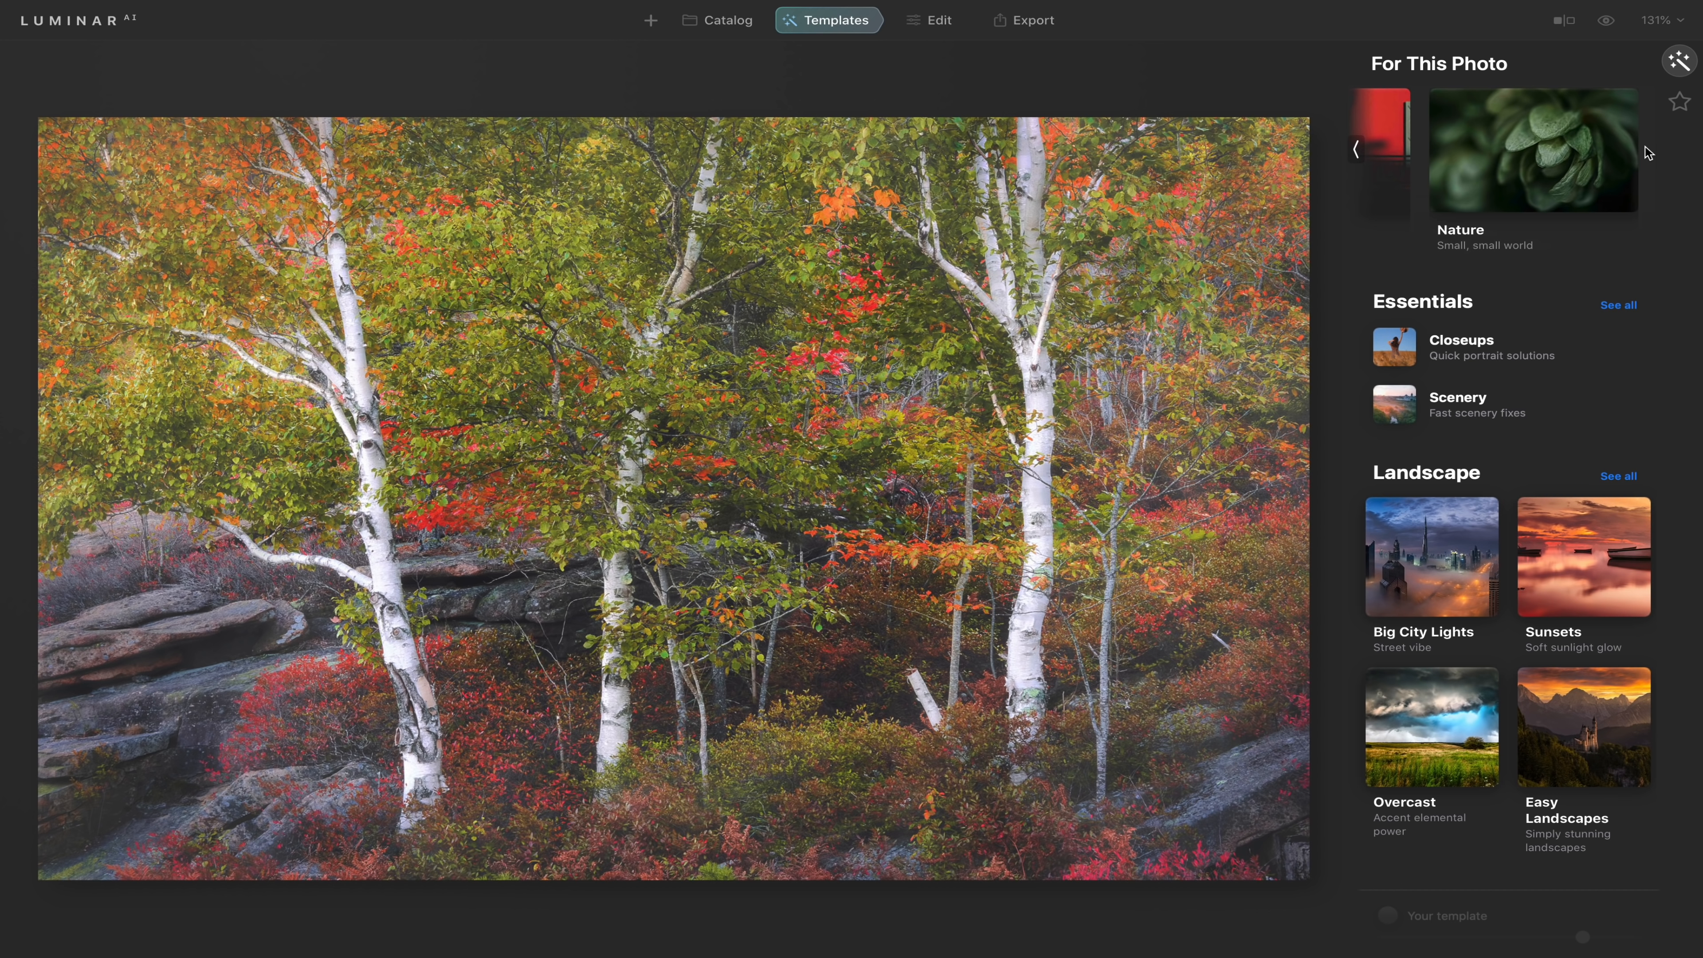
pyautogui.click(1356, 151)
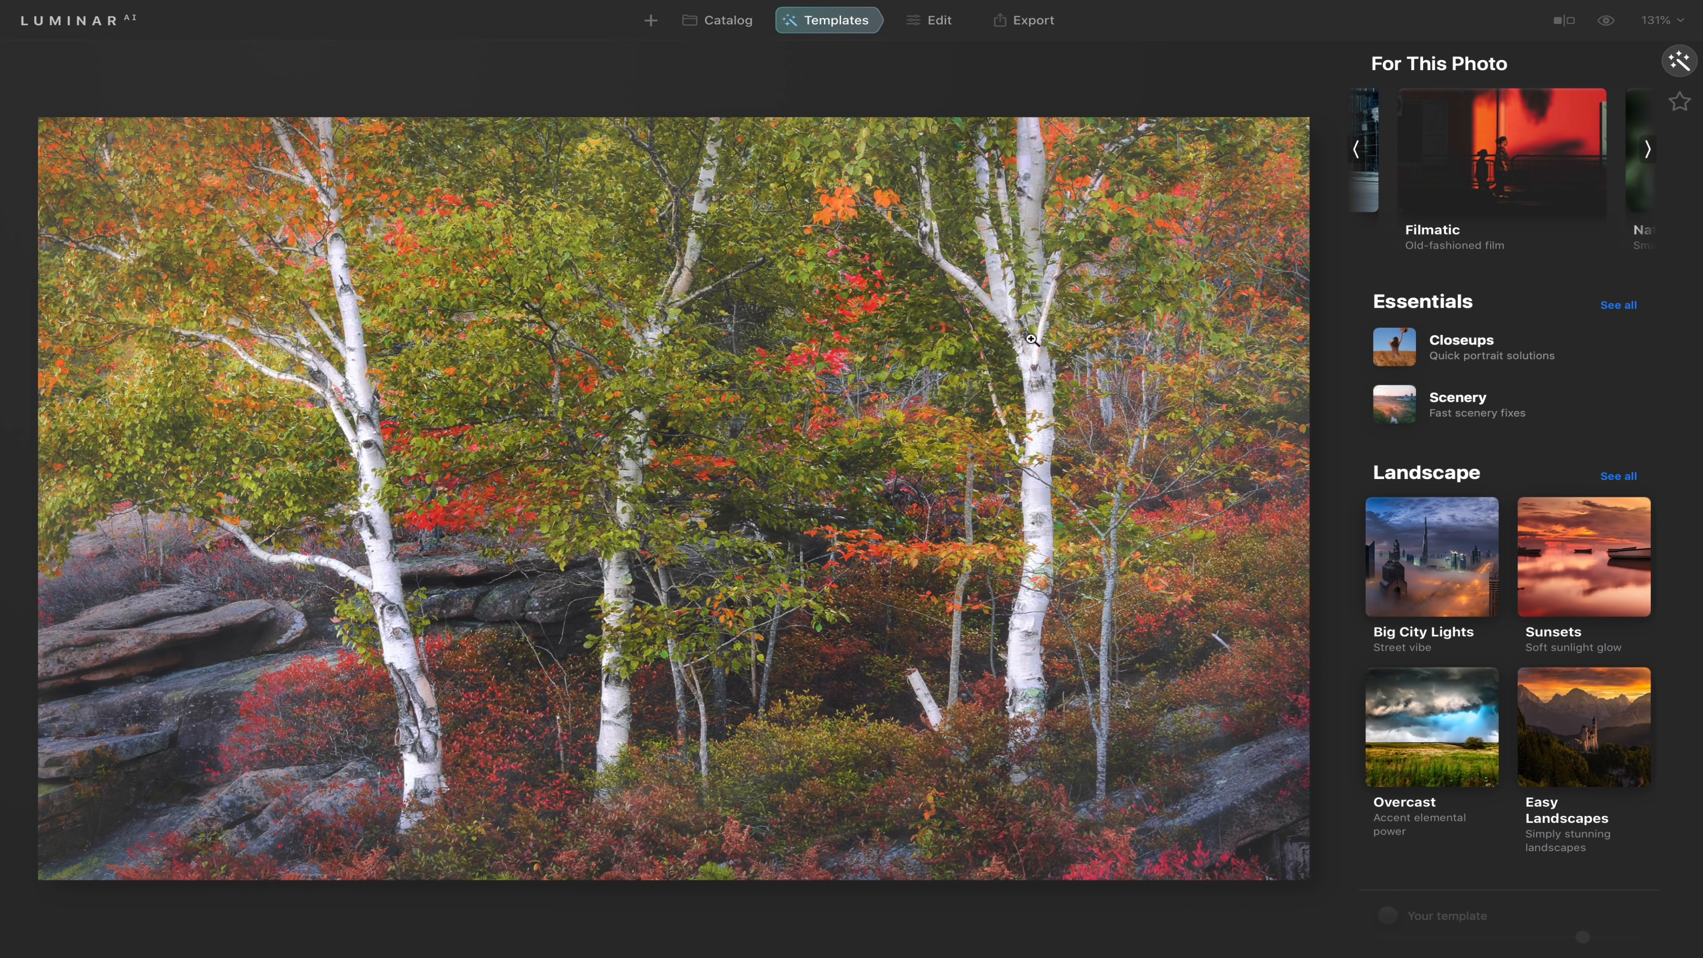
pyautogui.click(1361, 151)
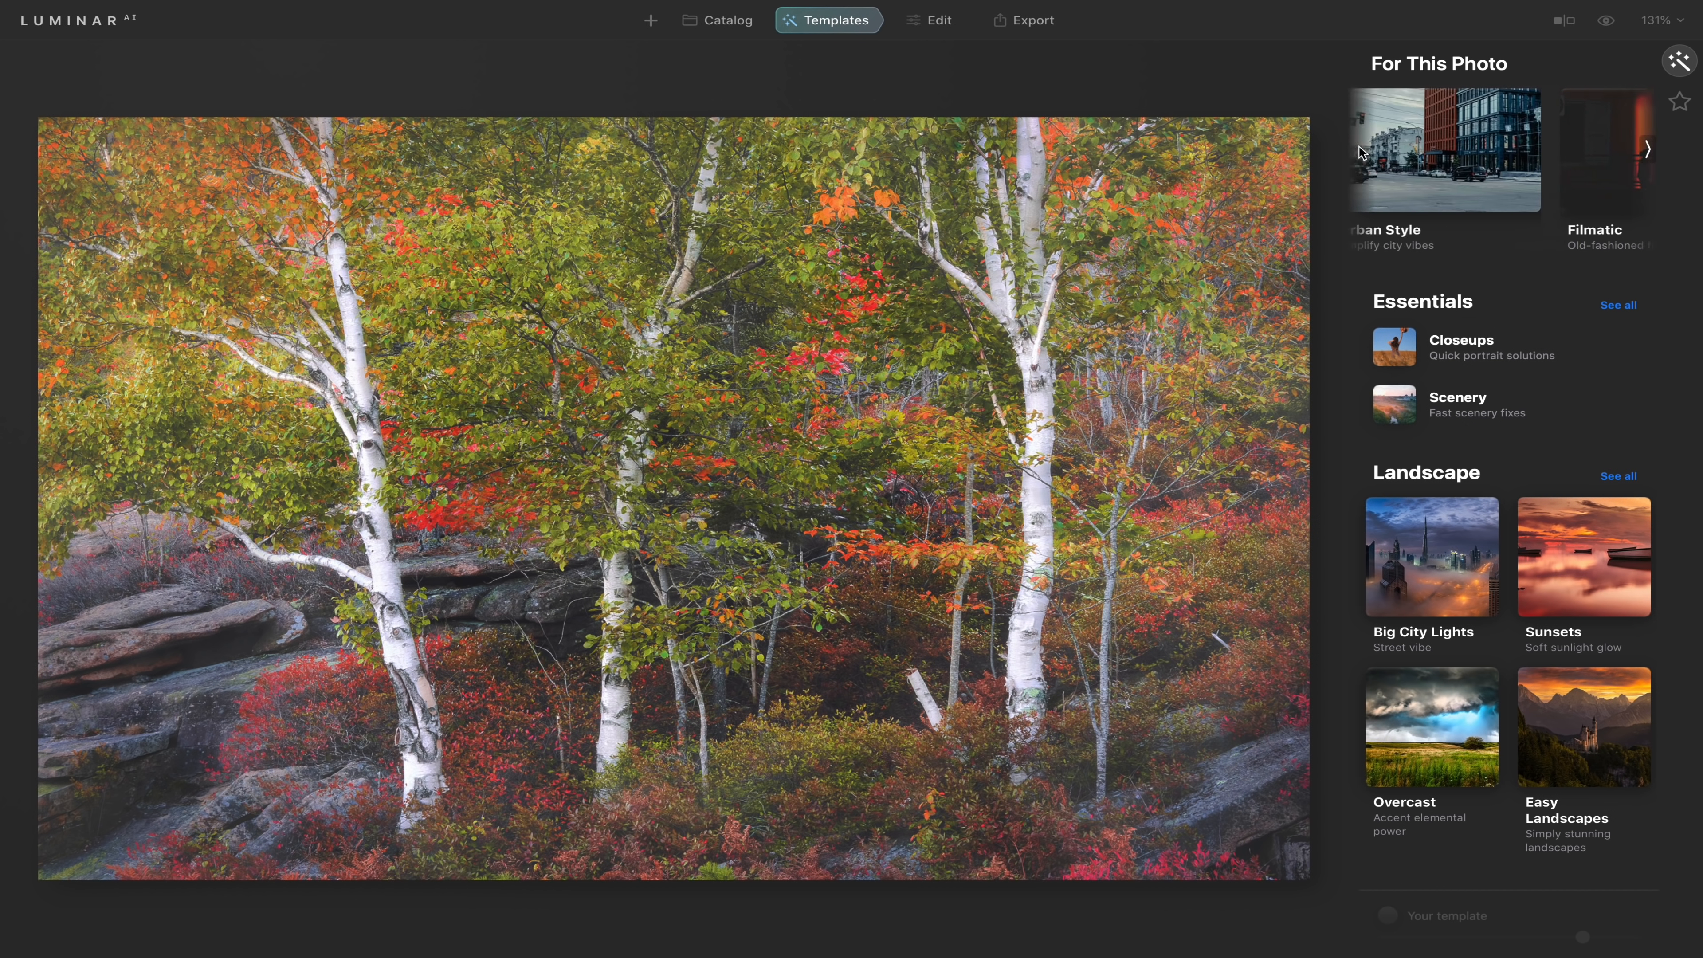
pyautogui.click(1648, 153)
pyautogui.click(1529, 148)
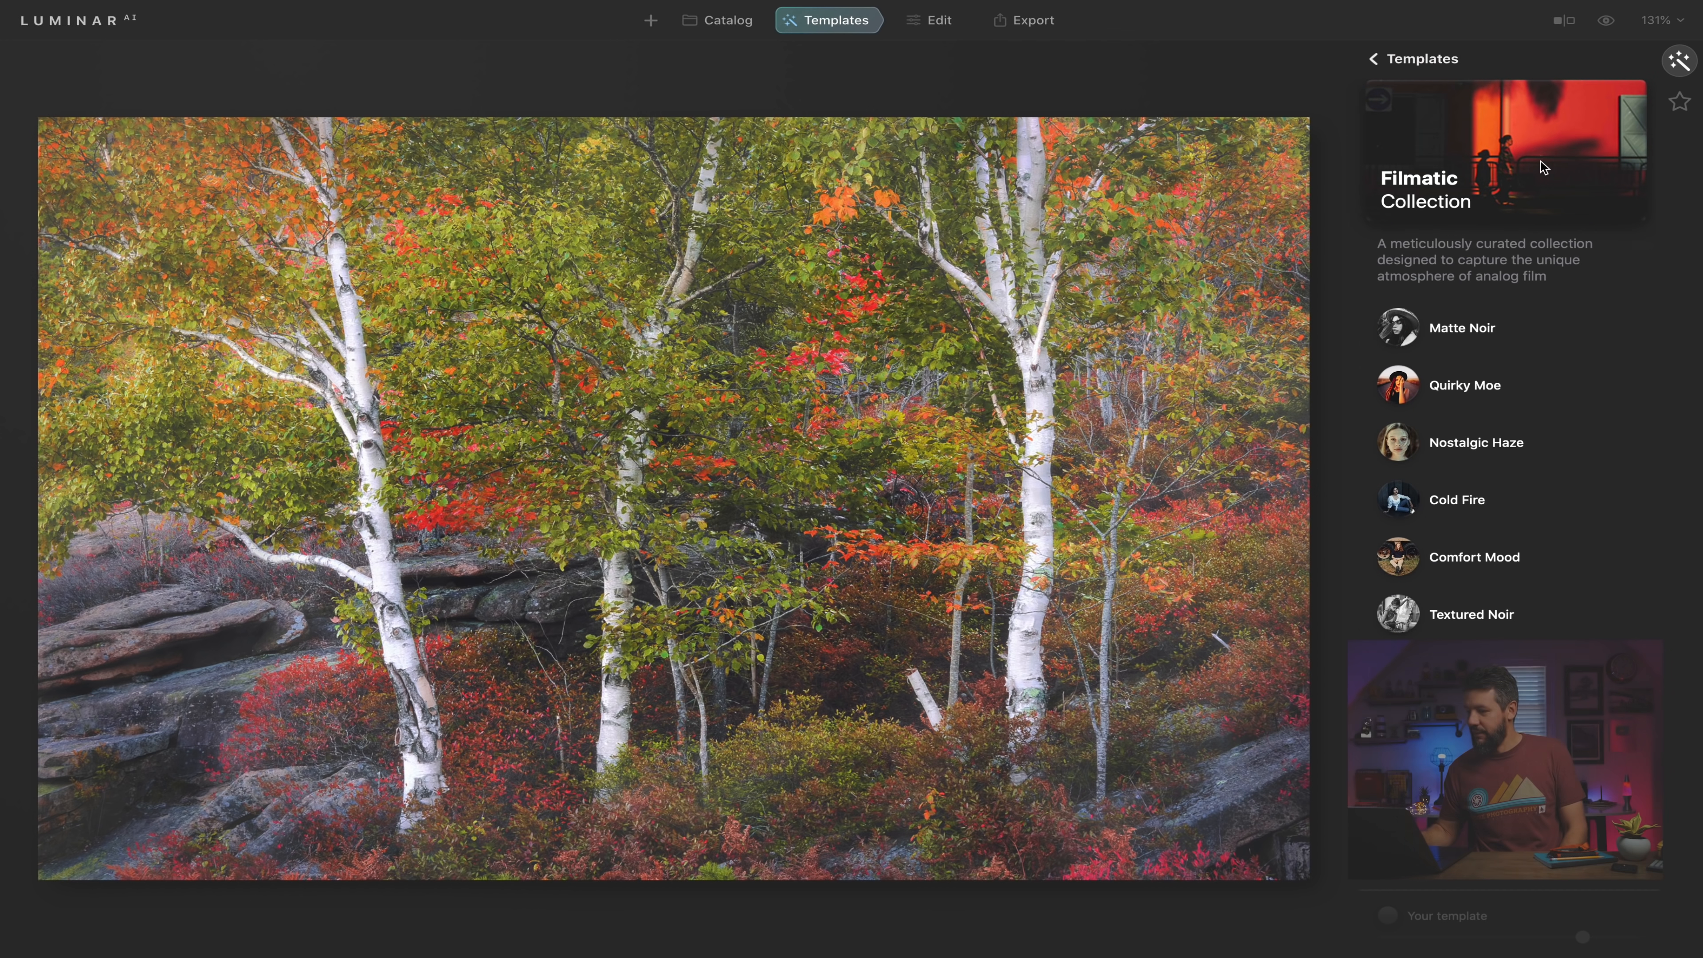
# Apply the Cold Fire template to the birch photo and reduce its strength to a bit under half.
pyautogui.click(1460, 484)
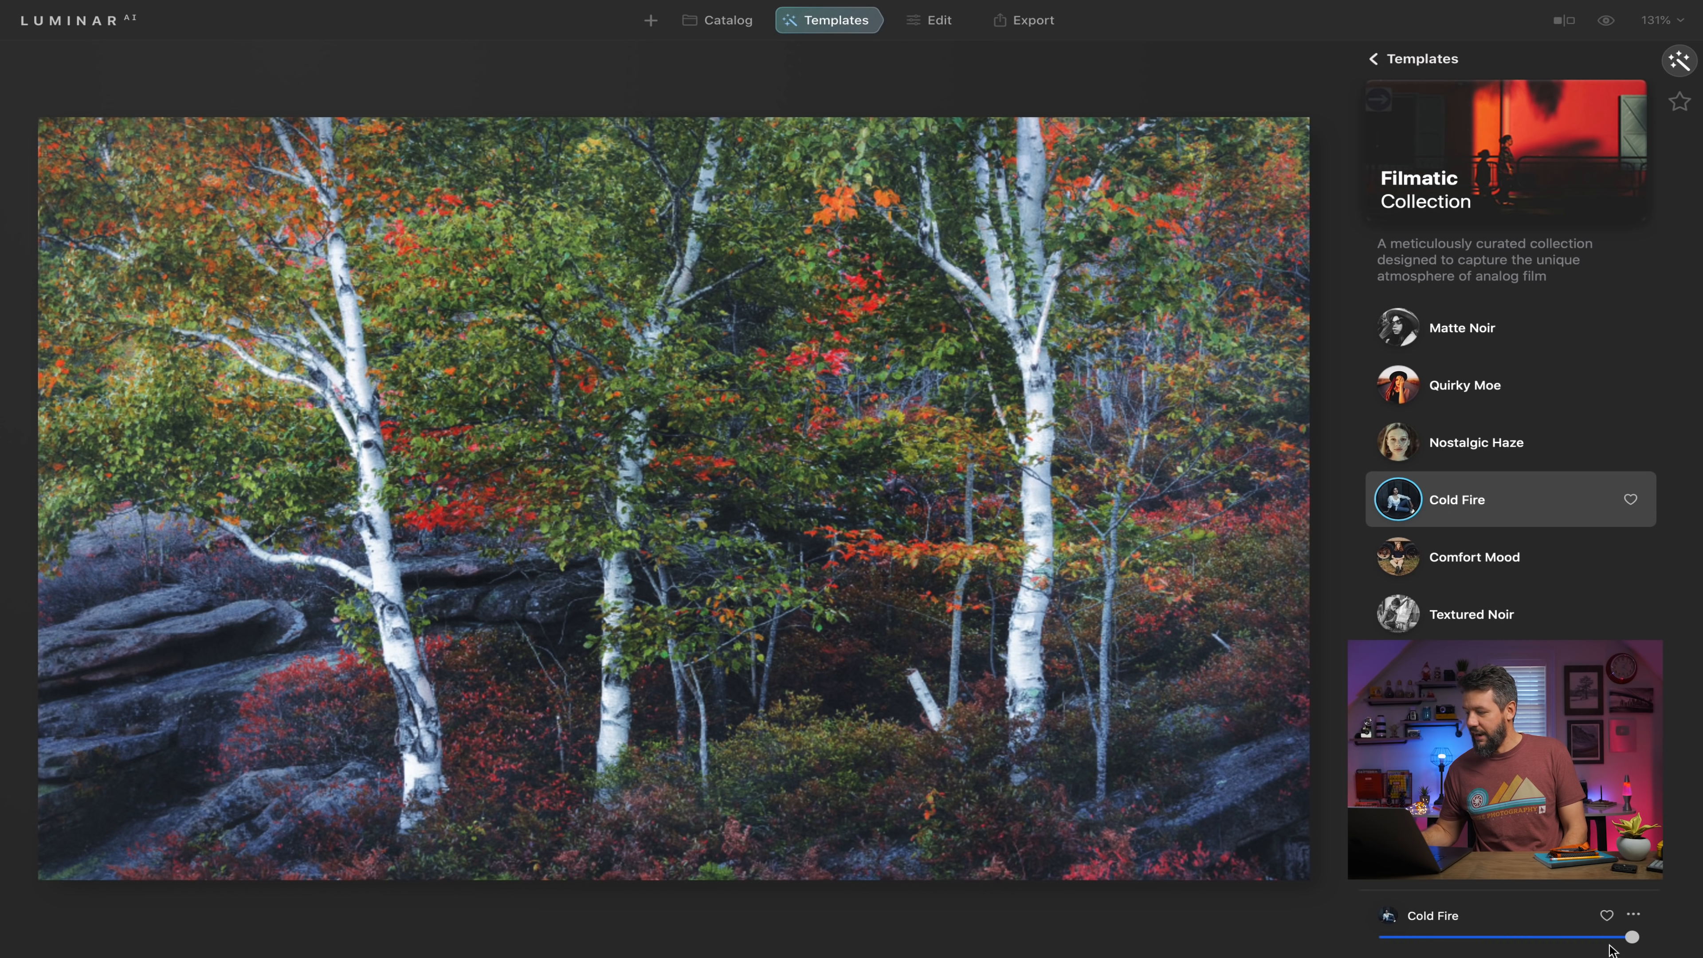
pyautogui.click(1462, 939)
pyautogui.moveTo(1462, 939)
pyautogui.mouseDown()
pyautogui.moveTo(1514, 938)
pyautogui.moveTo(1486, 939)
pyautogui.mouseUp()
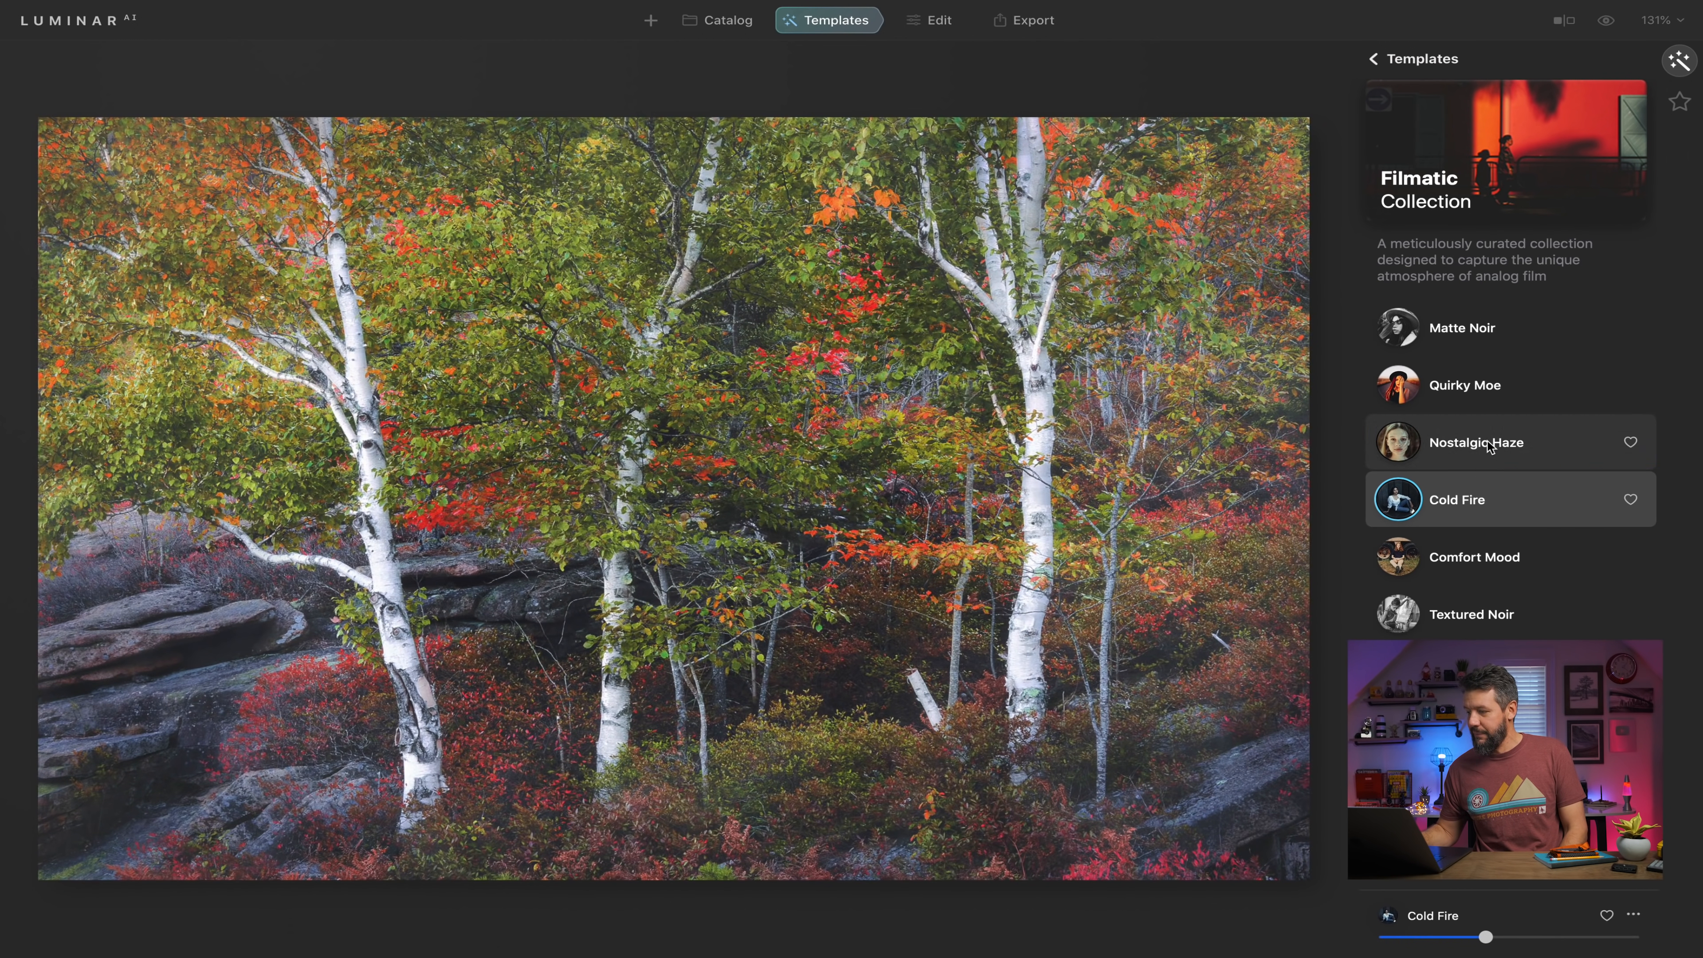
# Try the Nostalgic Haze template at about a third of its strength, and reset the photo's adjustments.
pyautogui.click(1493, 448)
pyautogui.click(1466, 939)
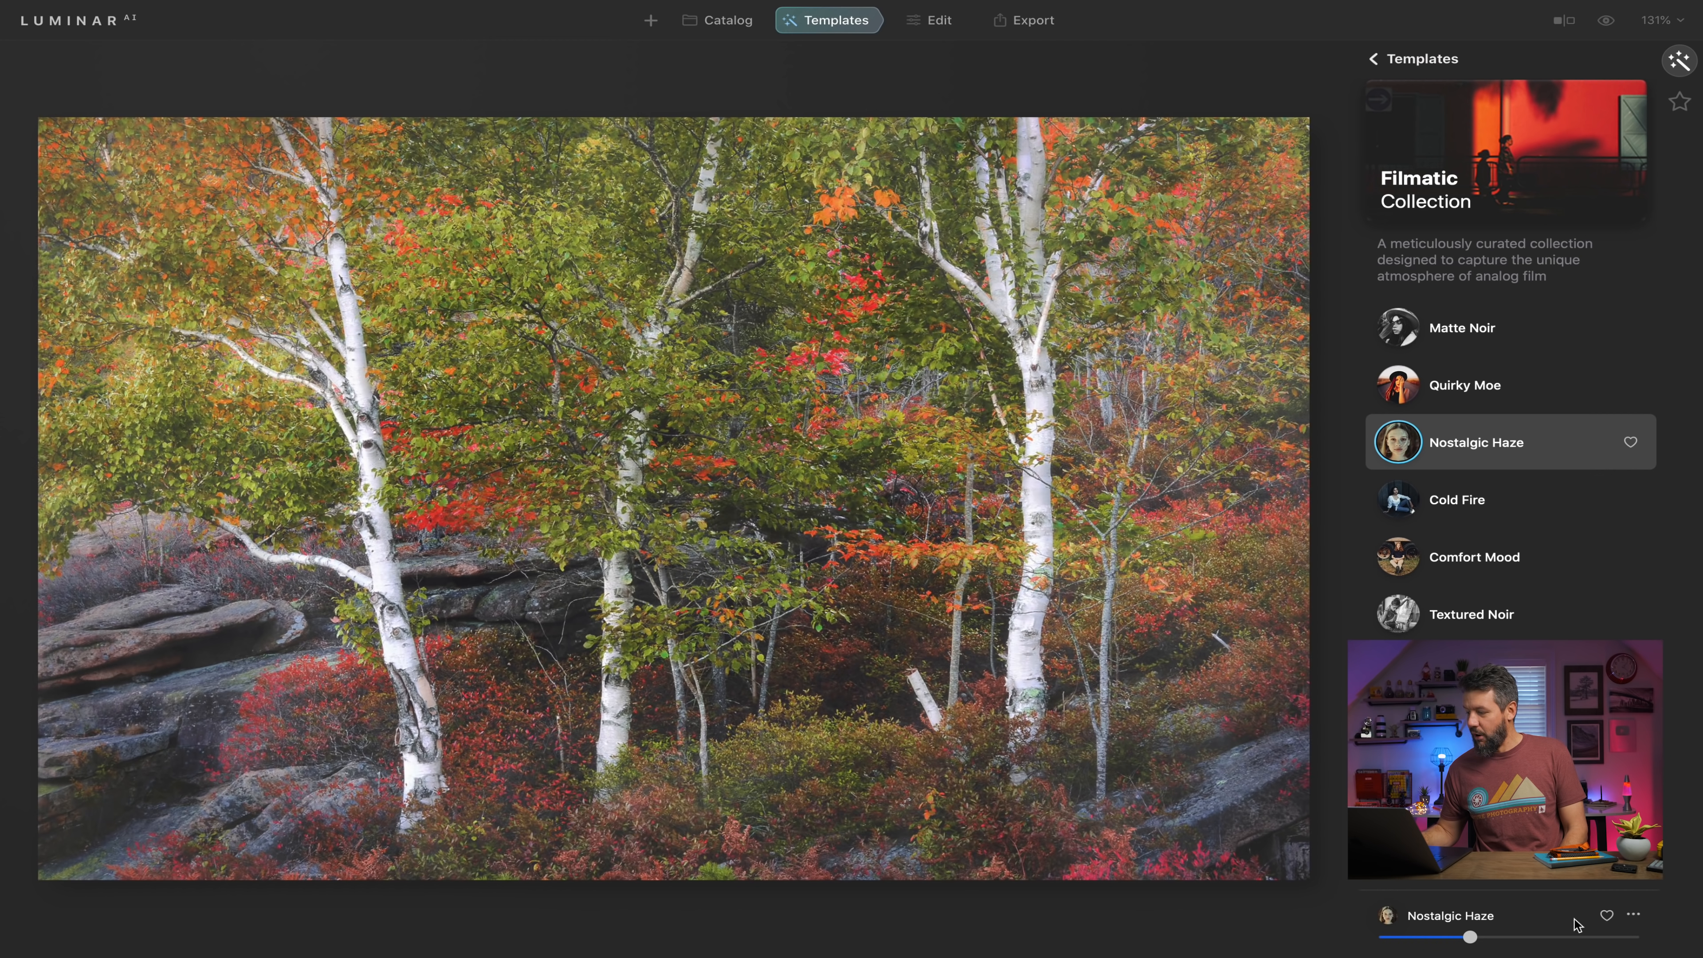
pyautogui.click(1635, 915)
pyautogui.click(1623, 911)
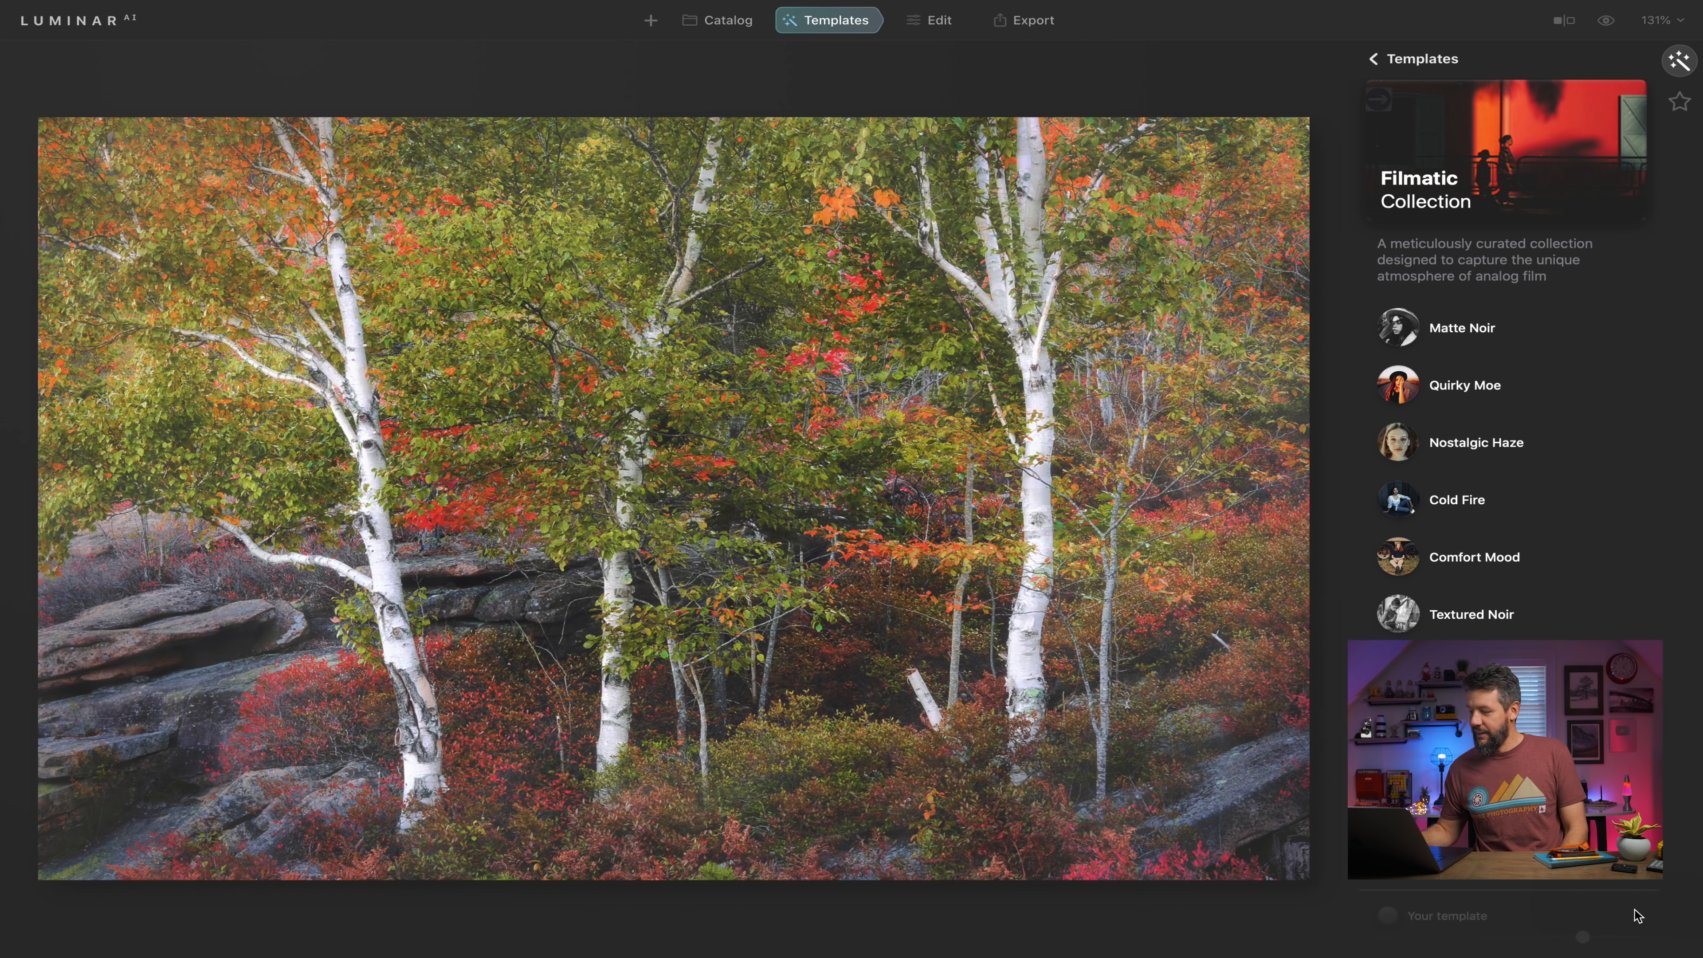
# Leave the Filmatic collection and open Dancing Tree FB.jpg from the catalog in the templates view.
pyautogui.click(724, 22)
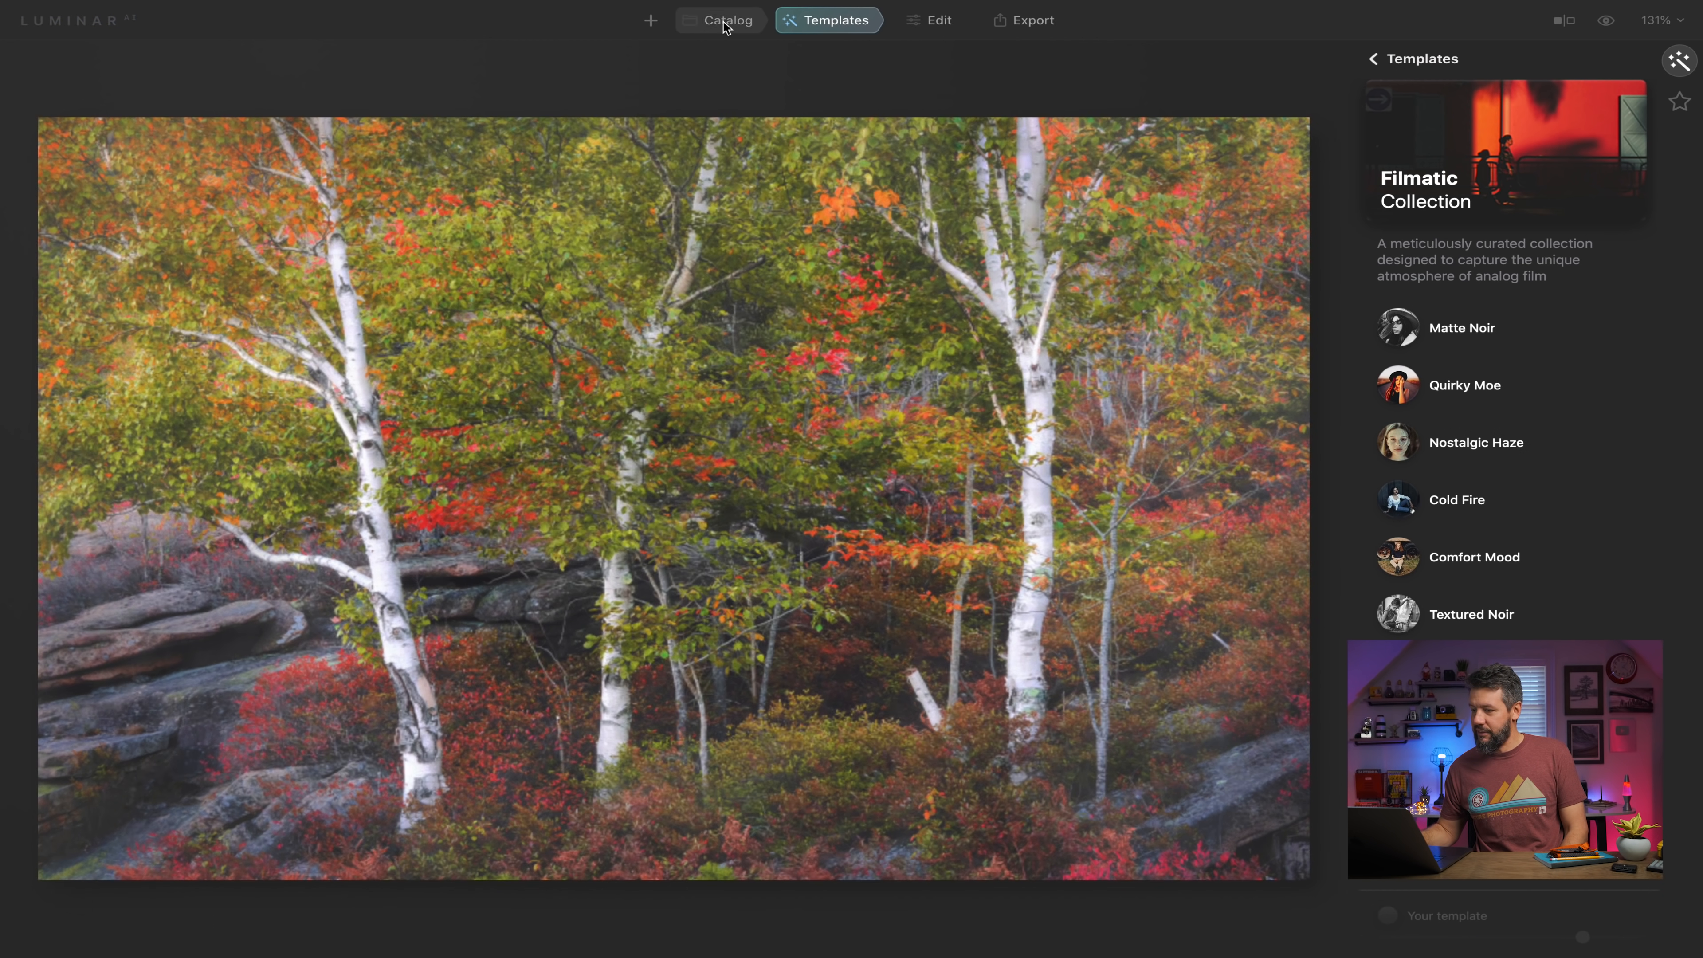
pyautogui.click(829, 20)
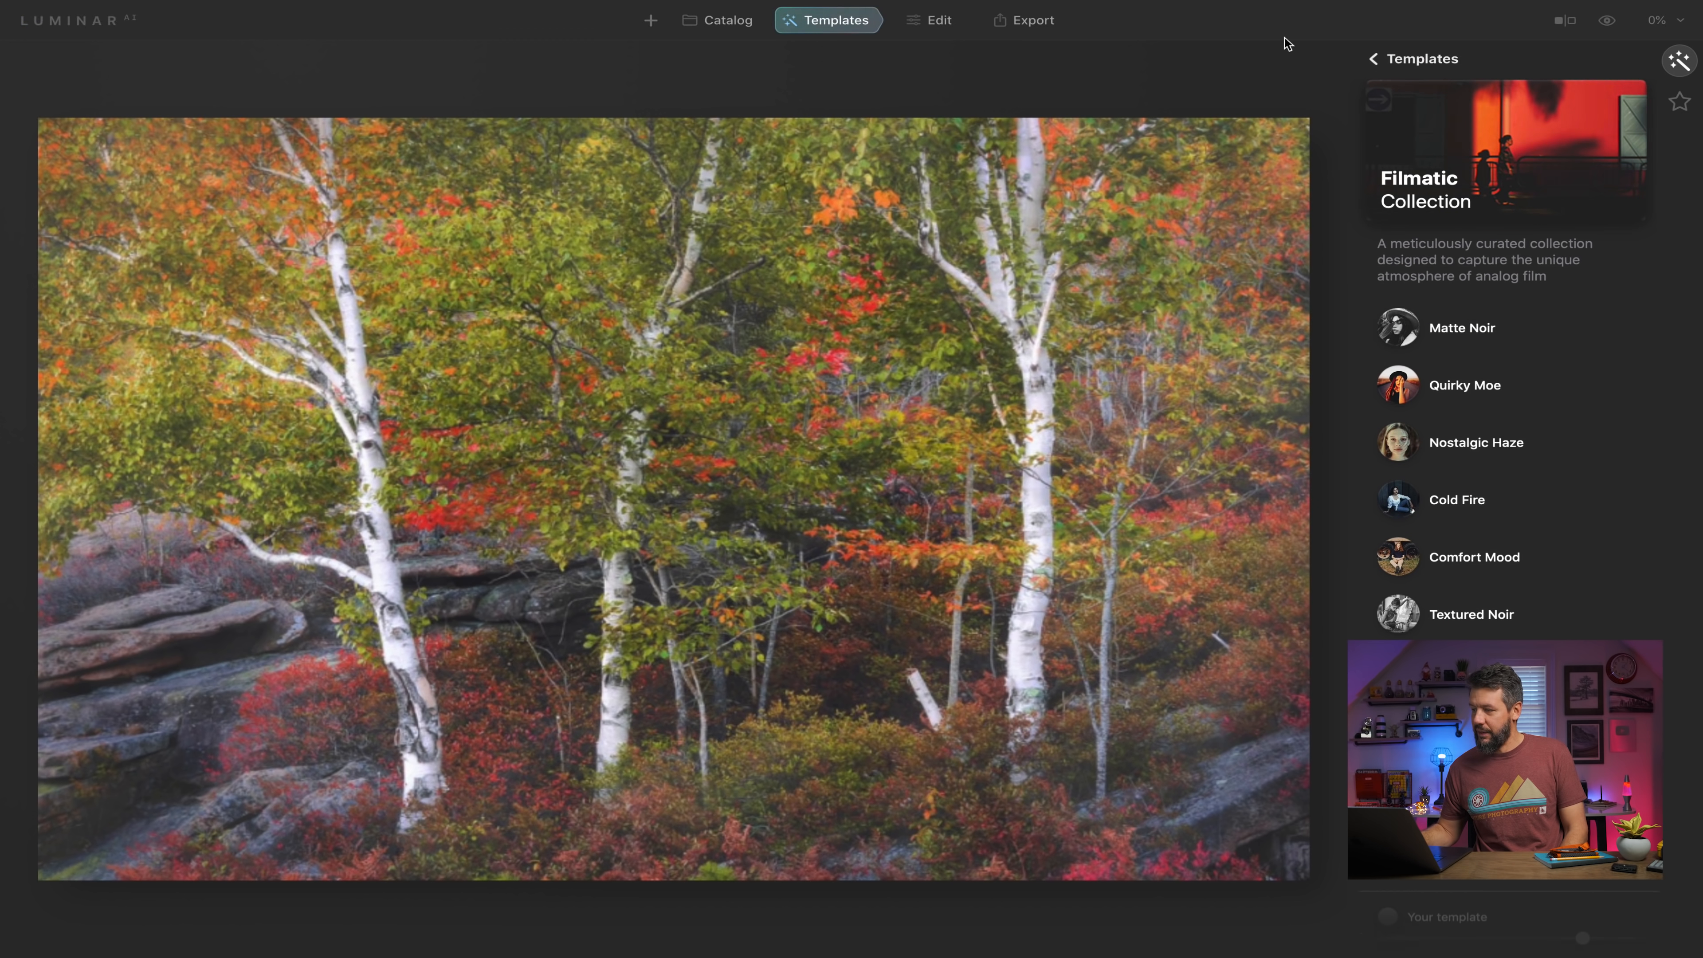
pyautogui.click(1372, 61)
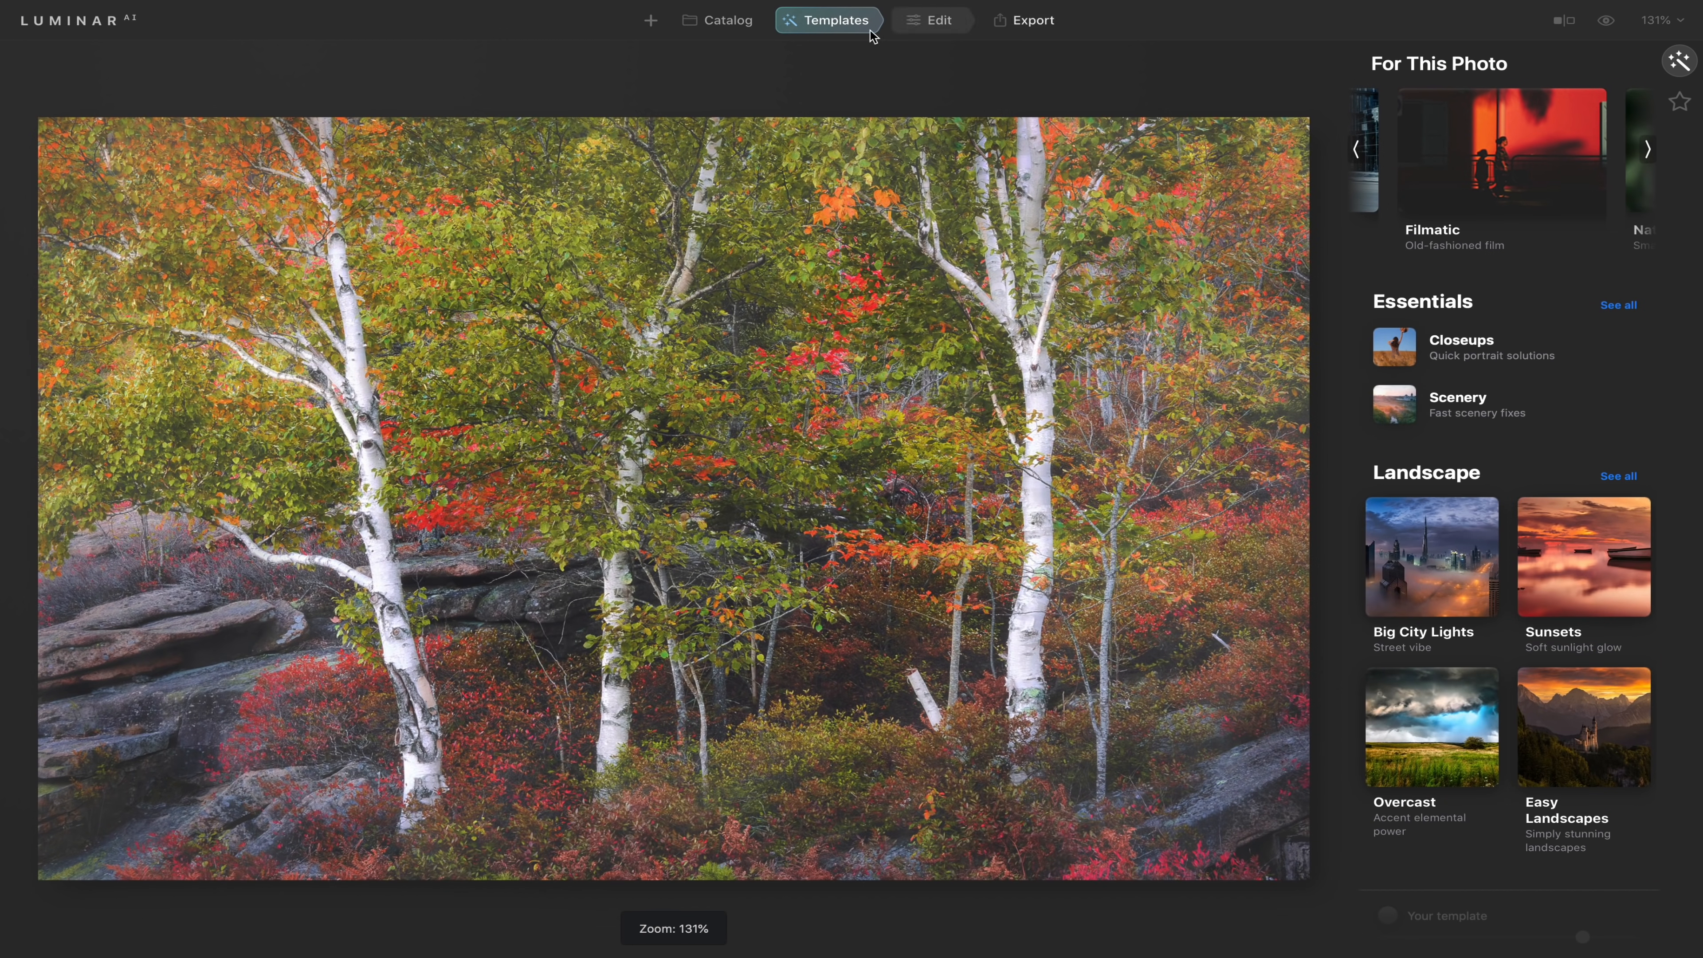
pyautogui.click(730, 25)
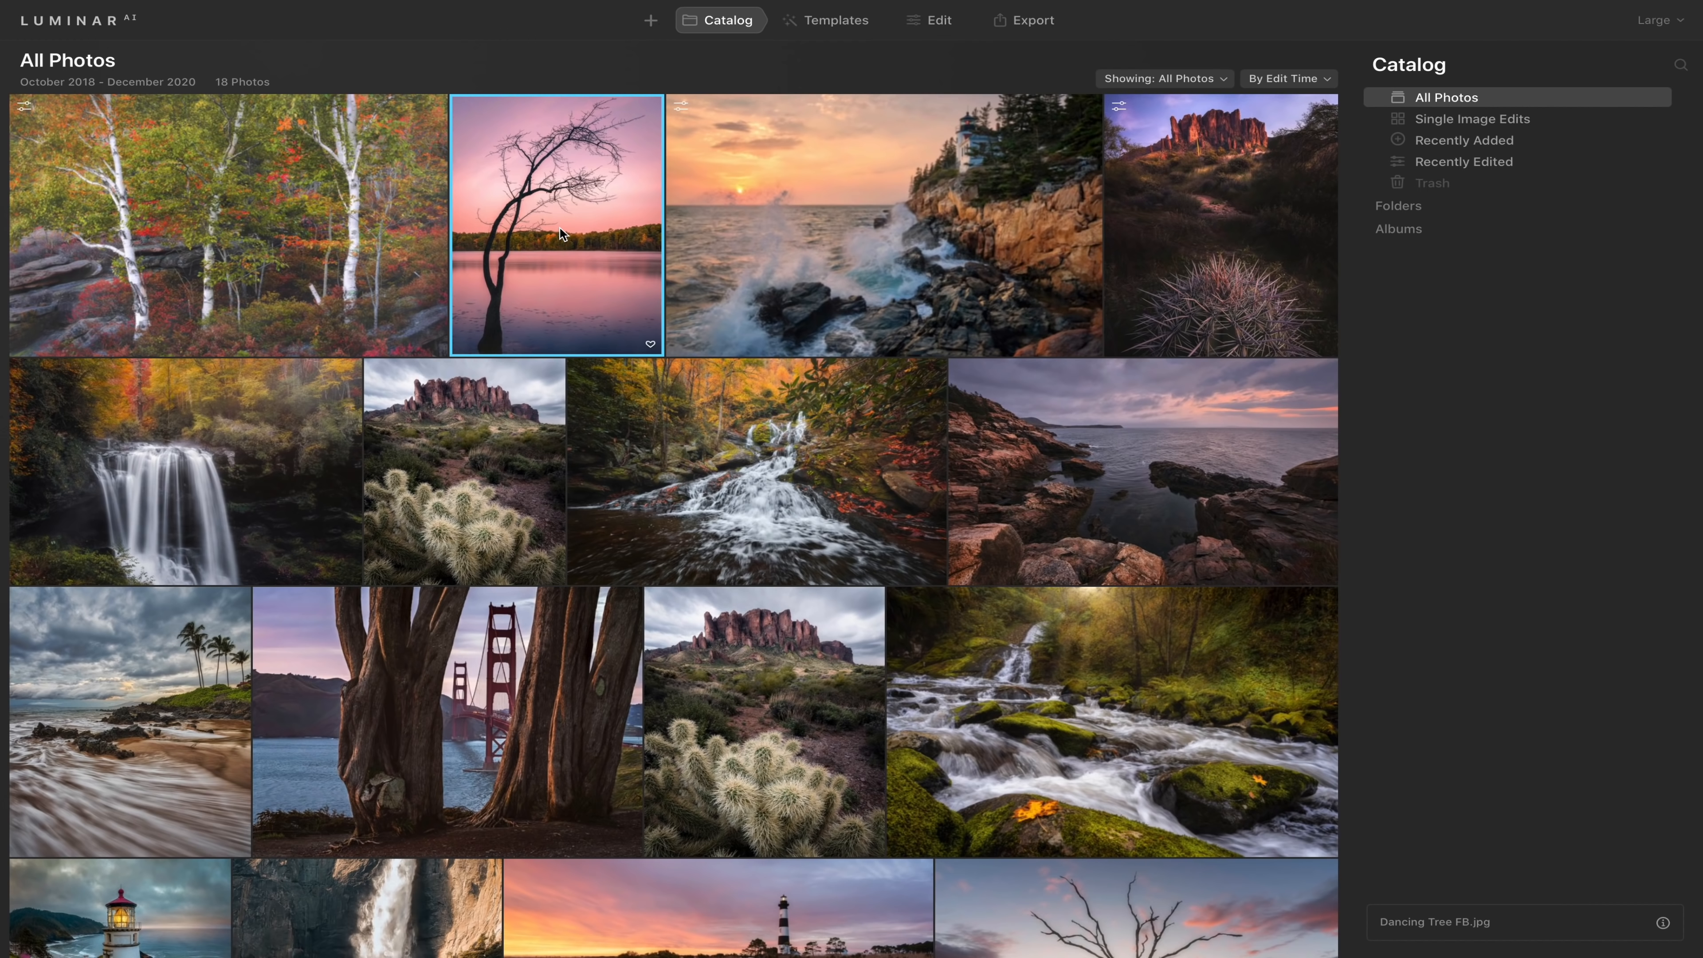
pyautogui.click(837, 21)
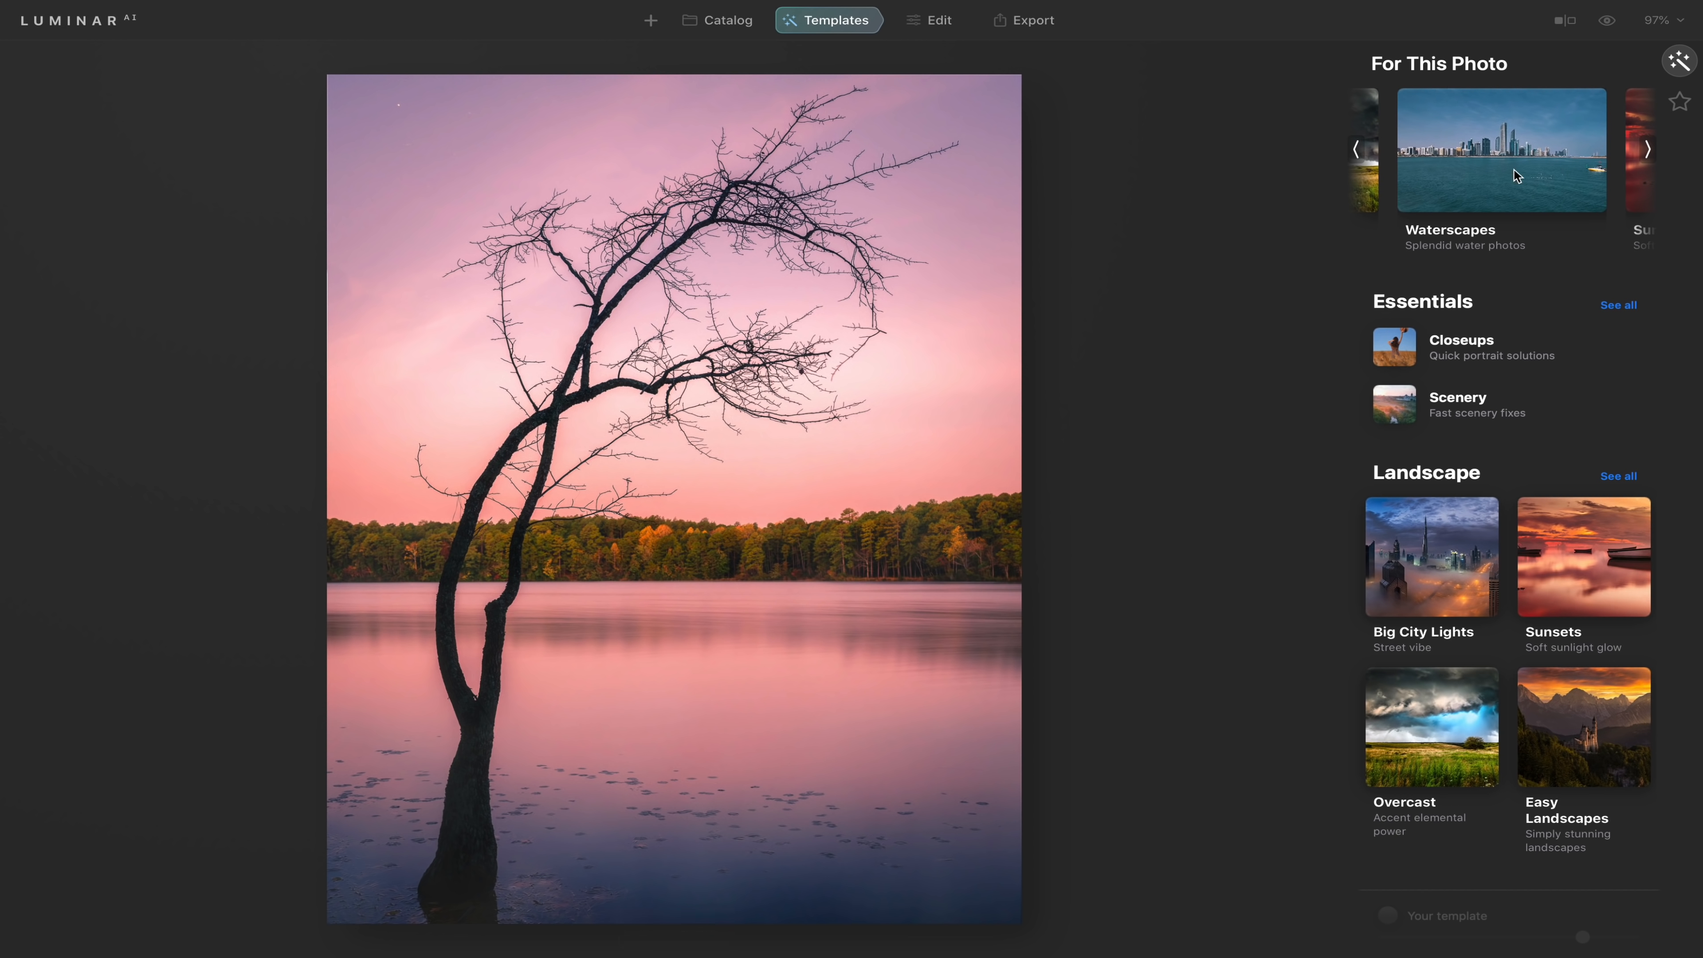
# Browse the template collections suggested for the lake tree photo and open the Sunsets collection.
pyautogui.click(1356, 150)
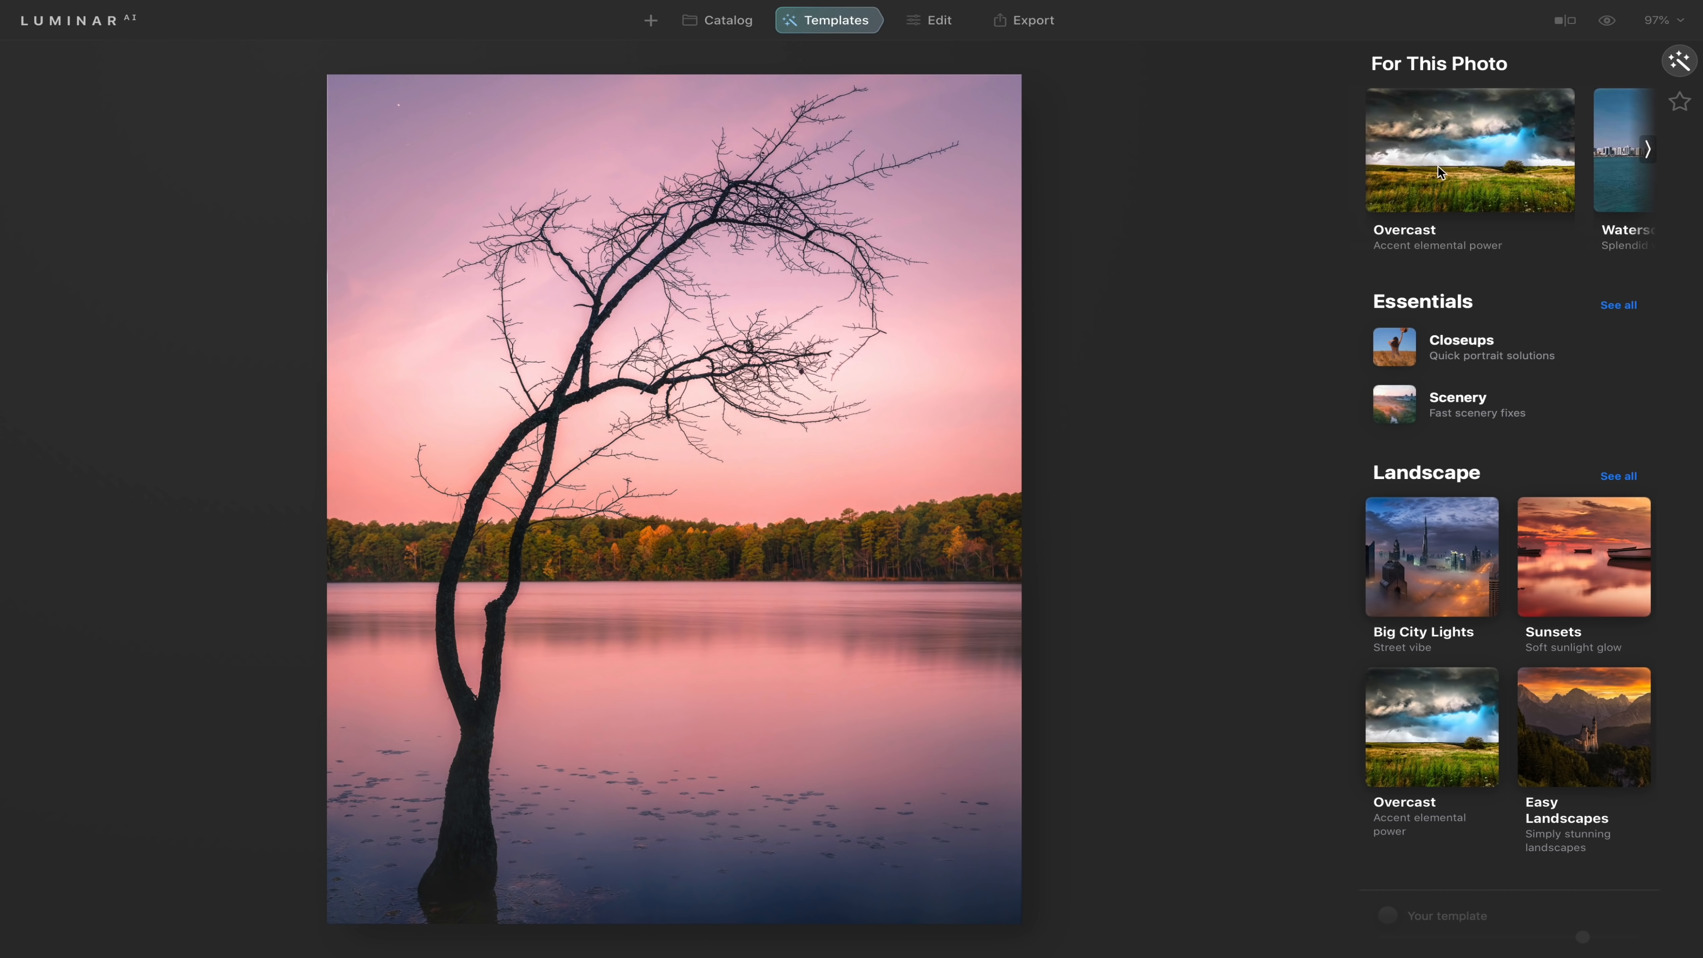
pyautogui.click(1650, 152)
pyautogui.click(1646, 155)
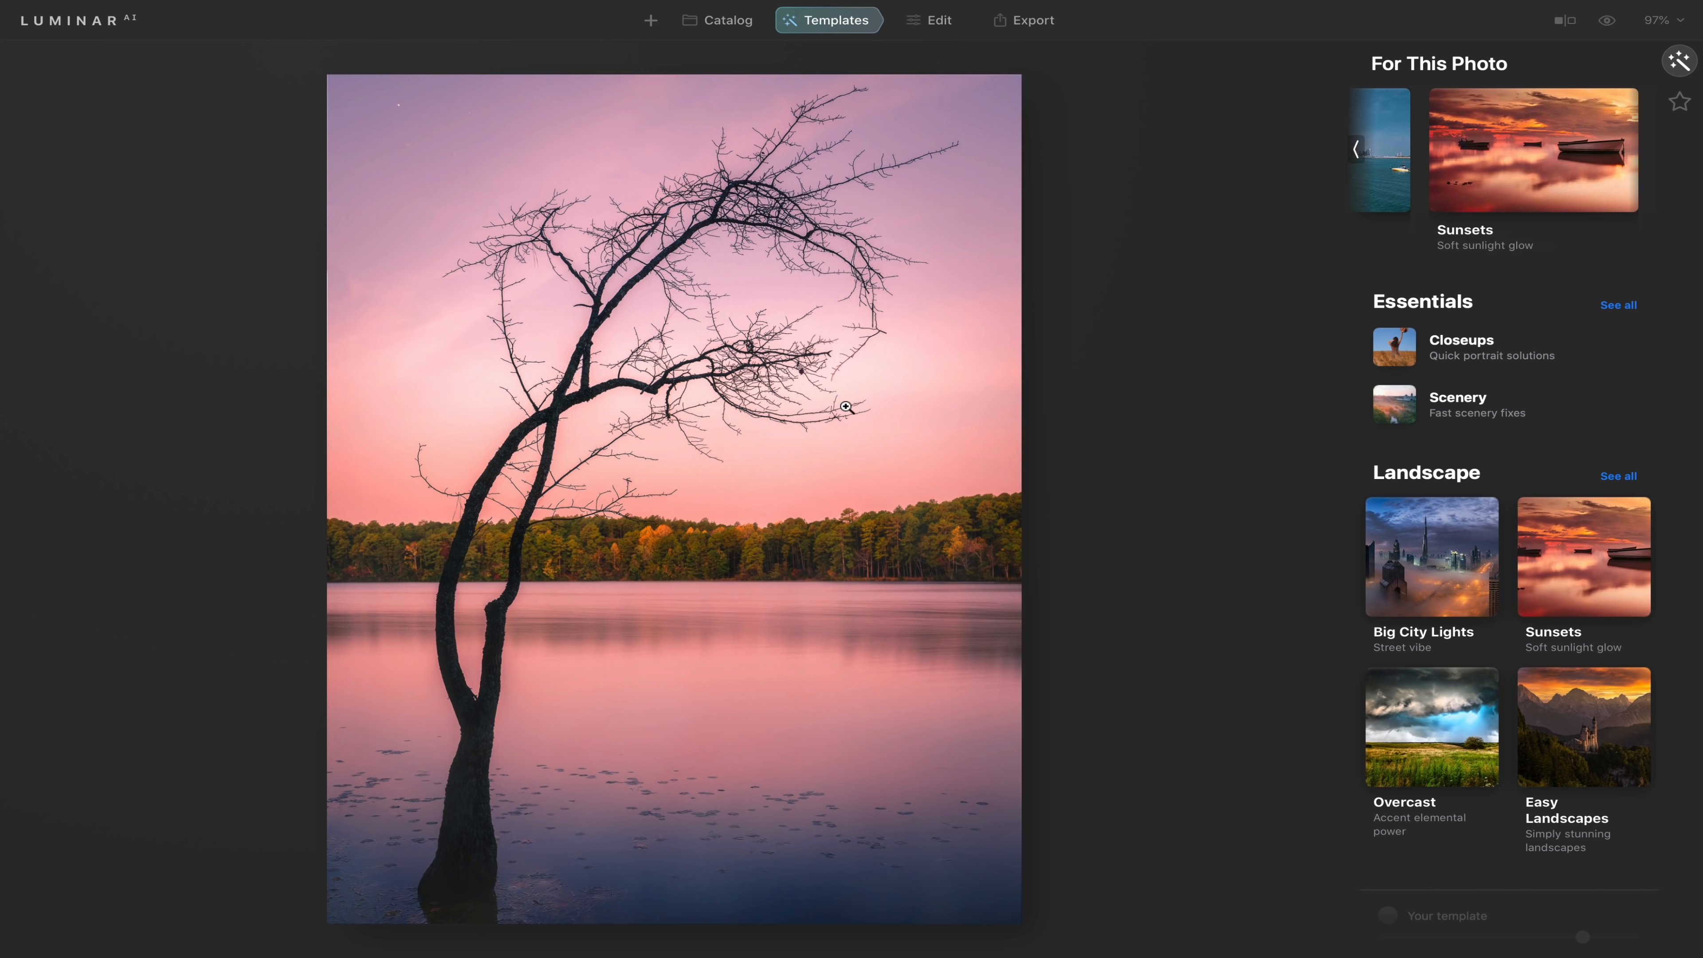
pyautogui.click(1481, 187)
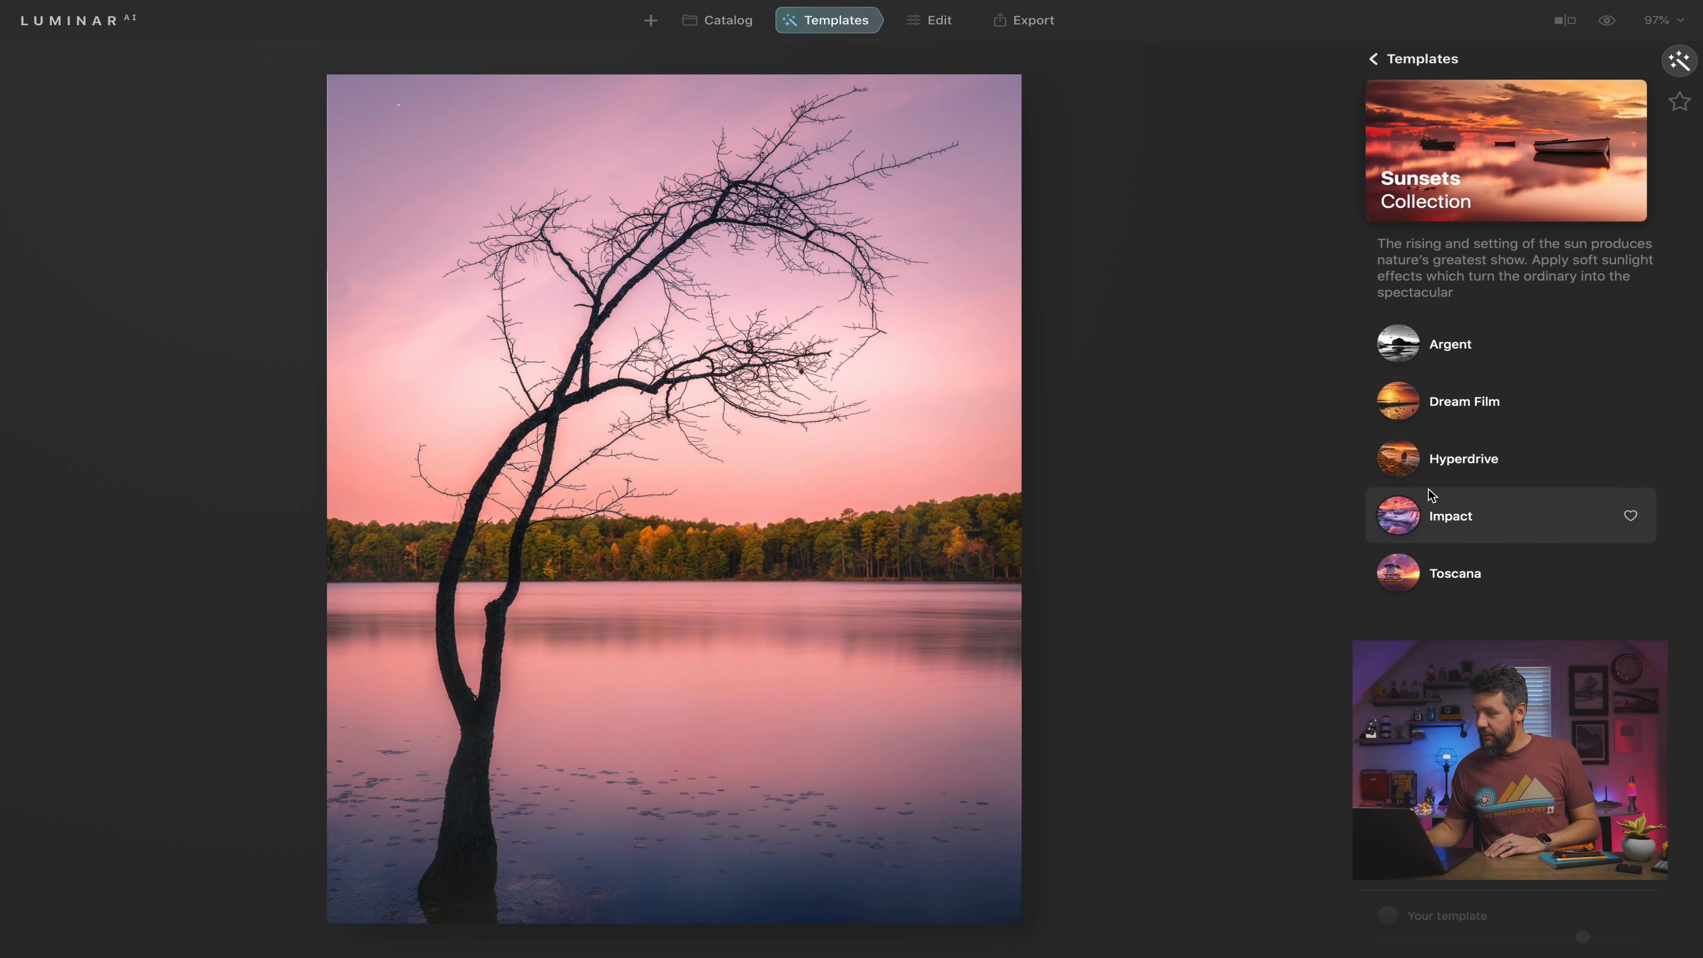
# Try the Hyperdrive template at a bit under half strength and compare the photo before and after.
pyautogui.click(1457, 460)
pyautogui.moveTo(1497, 939); pyautogui.dragTo(1470, 945)
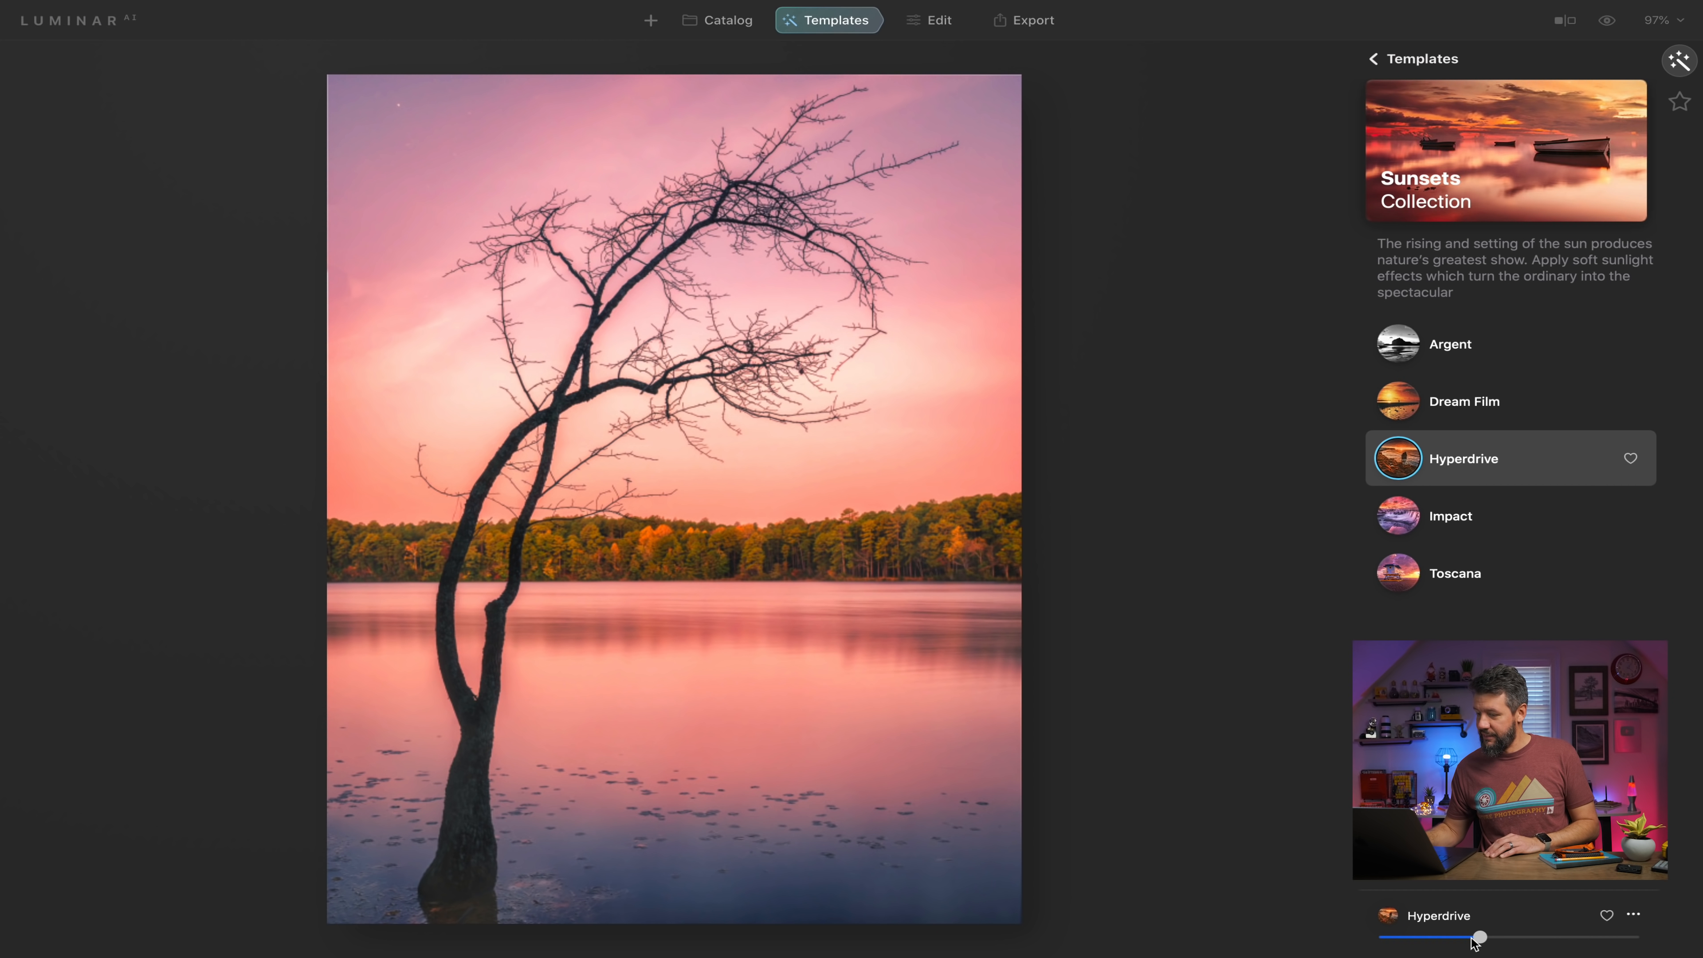
pyautogui.click(1608, 23)
pyautogui.click(1609, 22)
pyautogui.click(1610, 23)
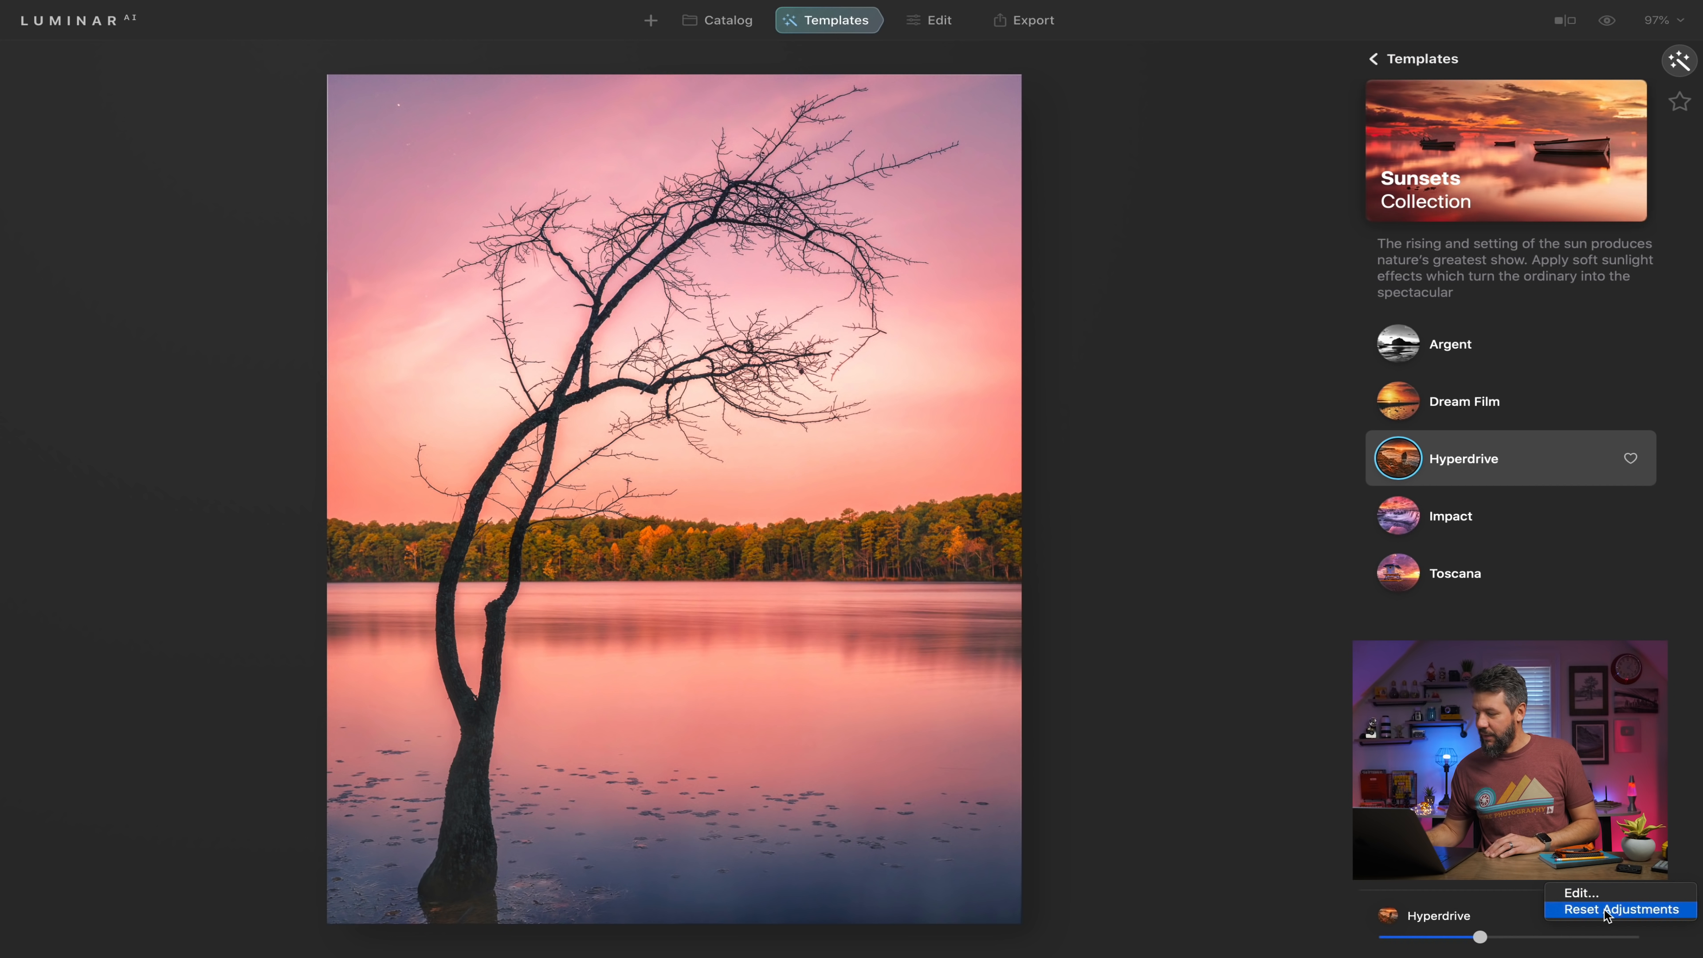
# Open ThreeTreesFB.jpg from the catalog for editing and look through the Essentials, Creative, Portrait and Professional tools.
pyautogui.click(718, 20)
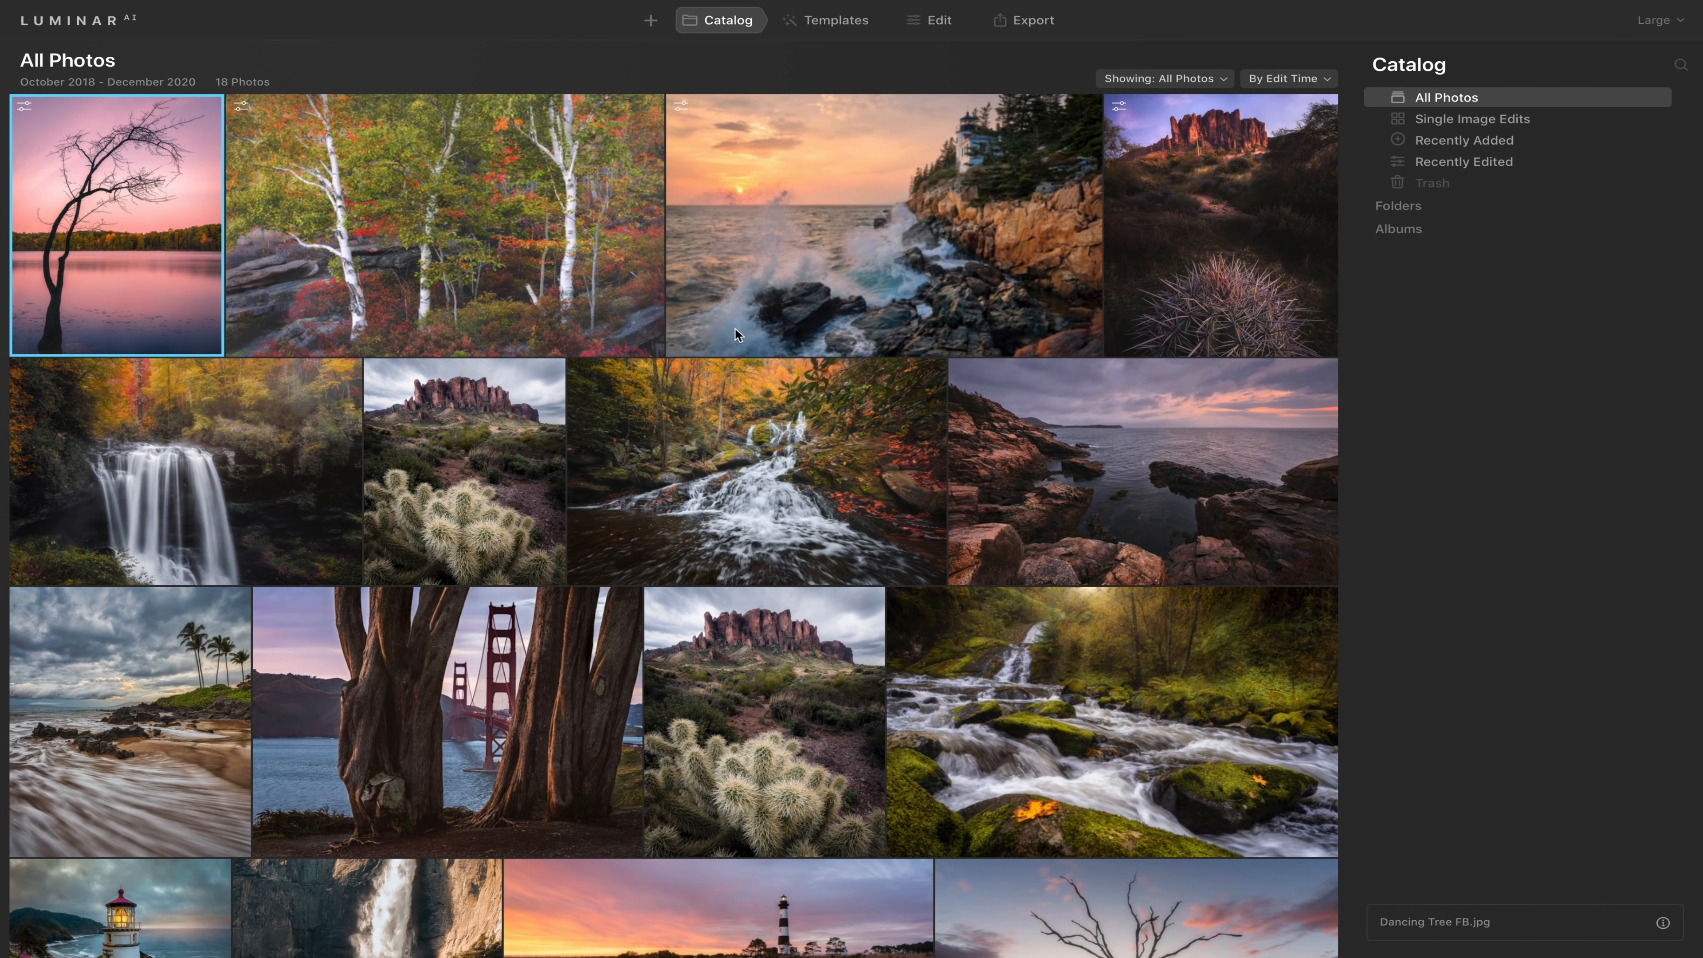
pyautogui.click(538, 236)
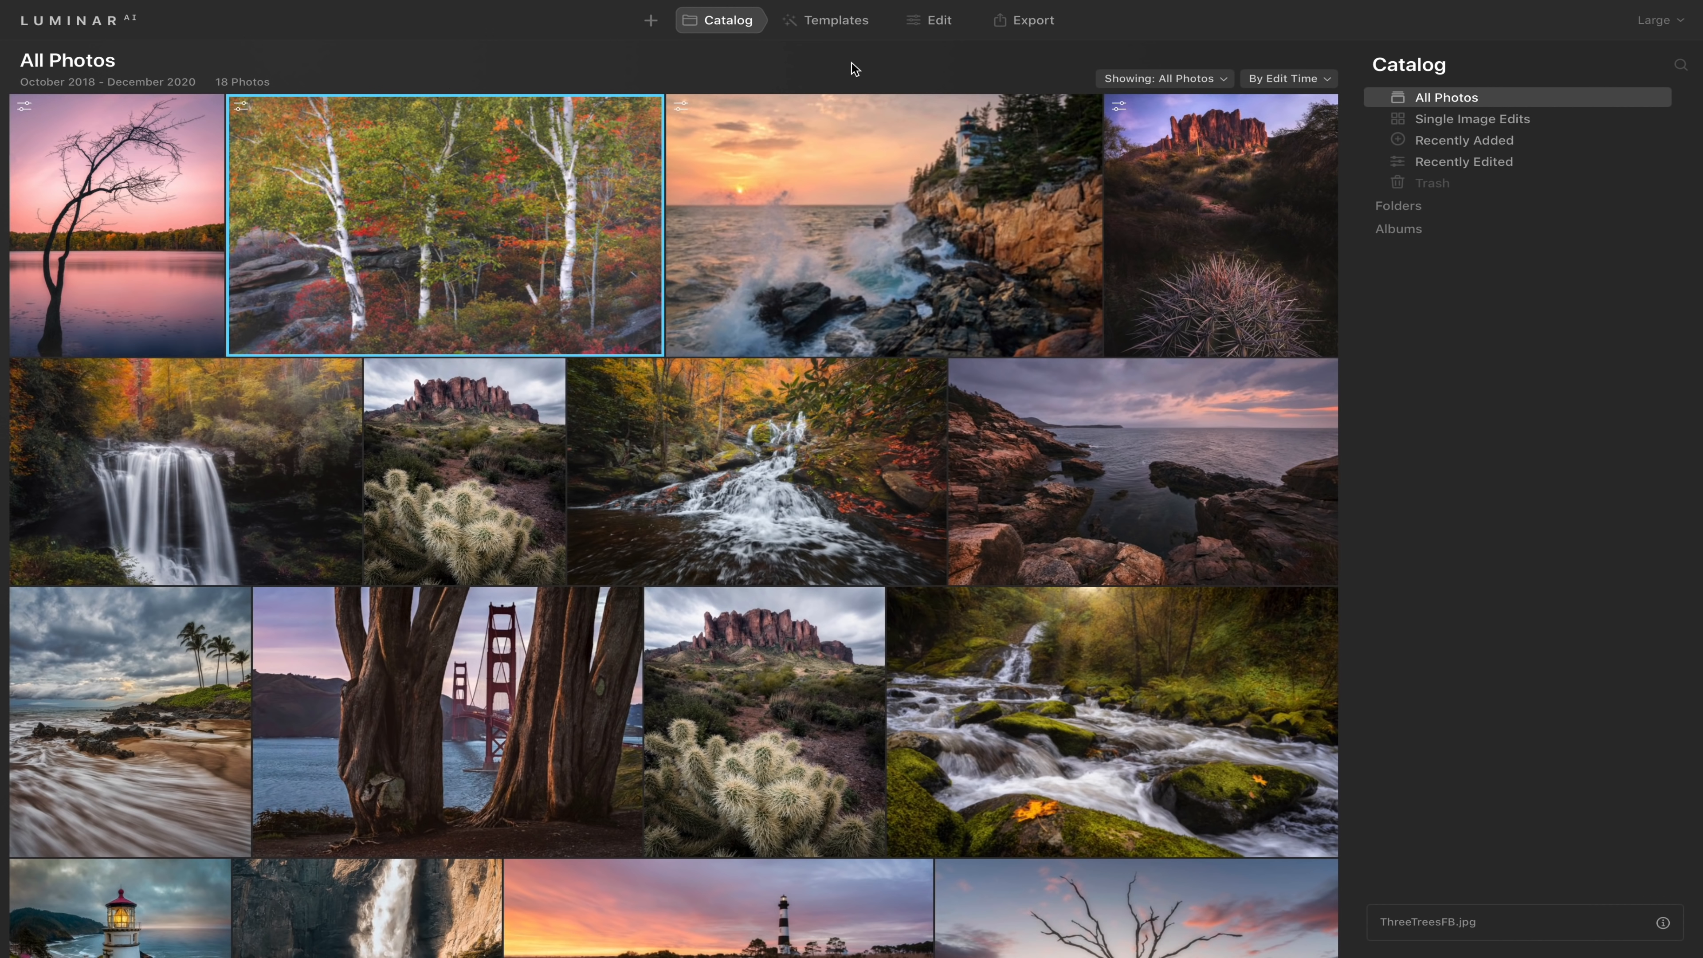
pyautogui.click(937, 20)
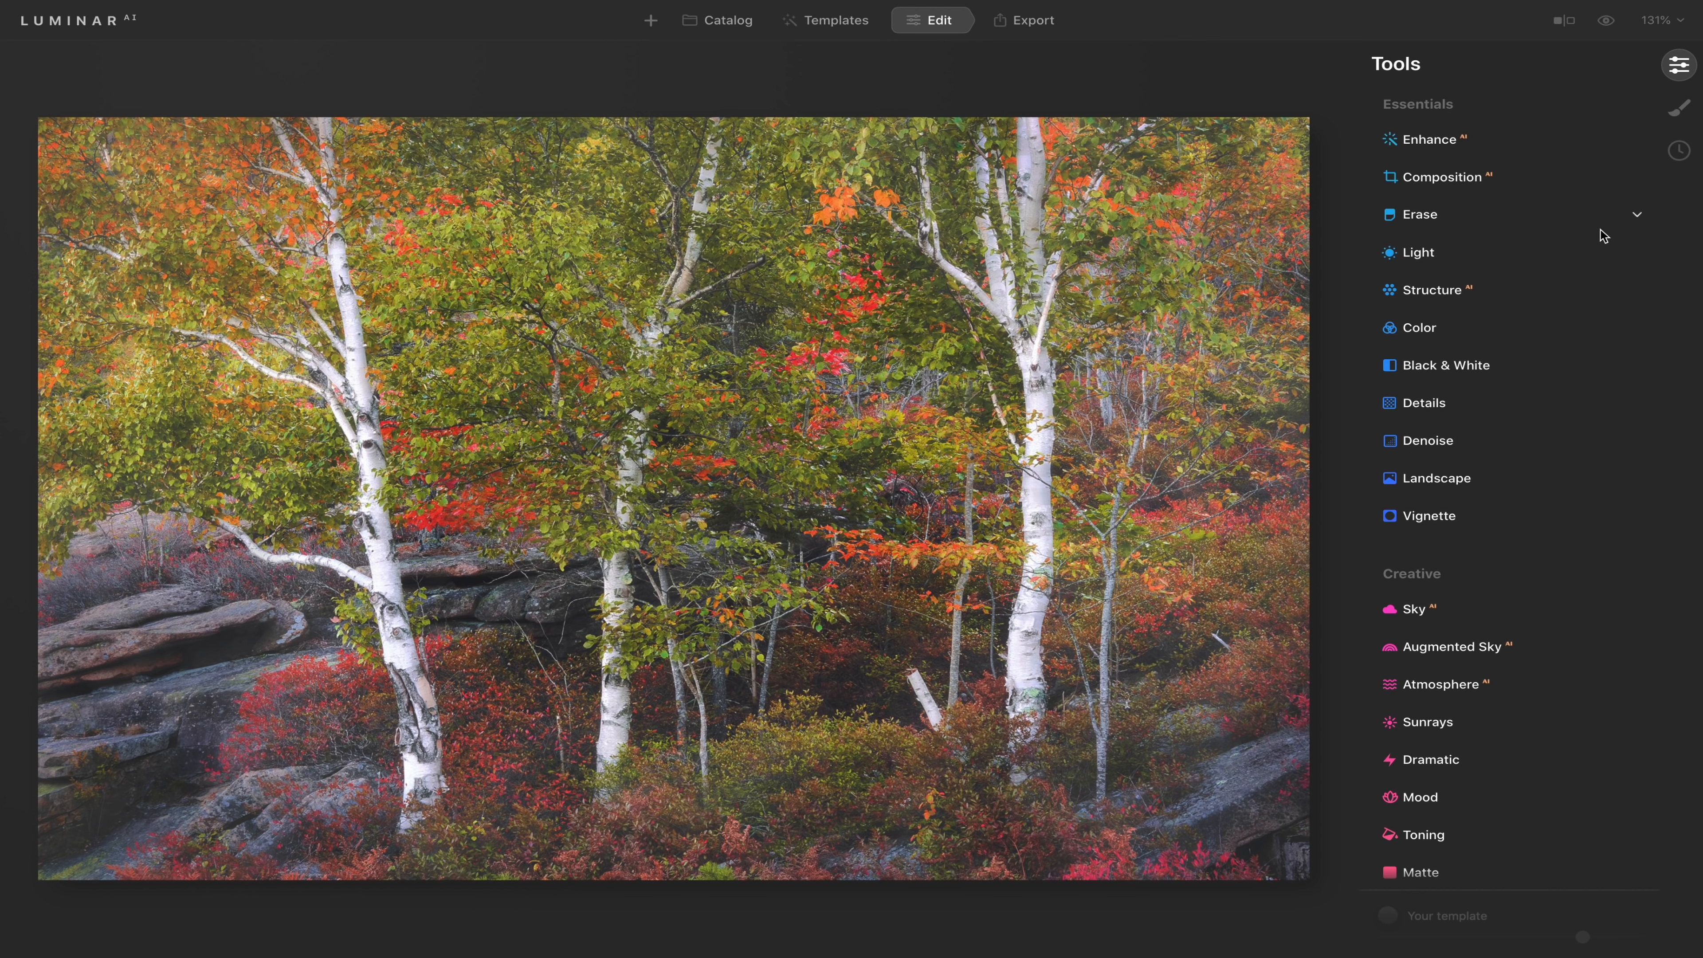
pyautogui.scroll(-3, 1603, 439)
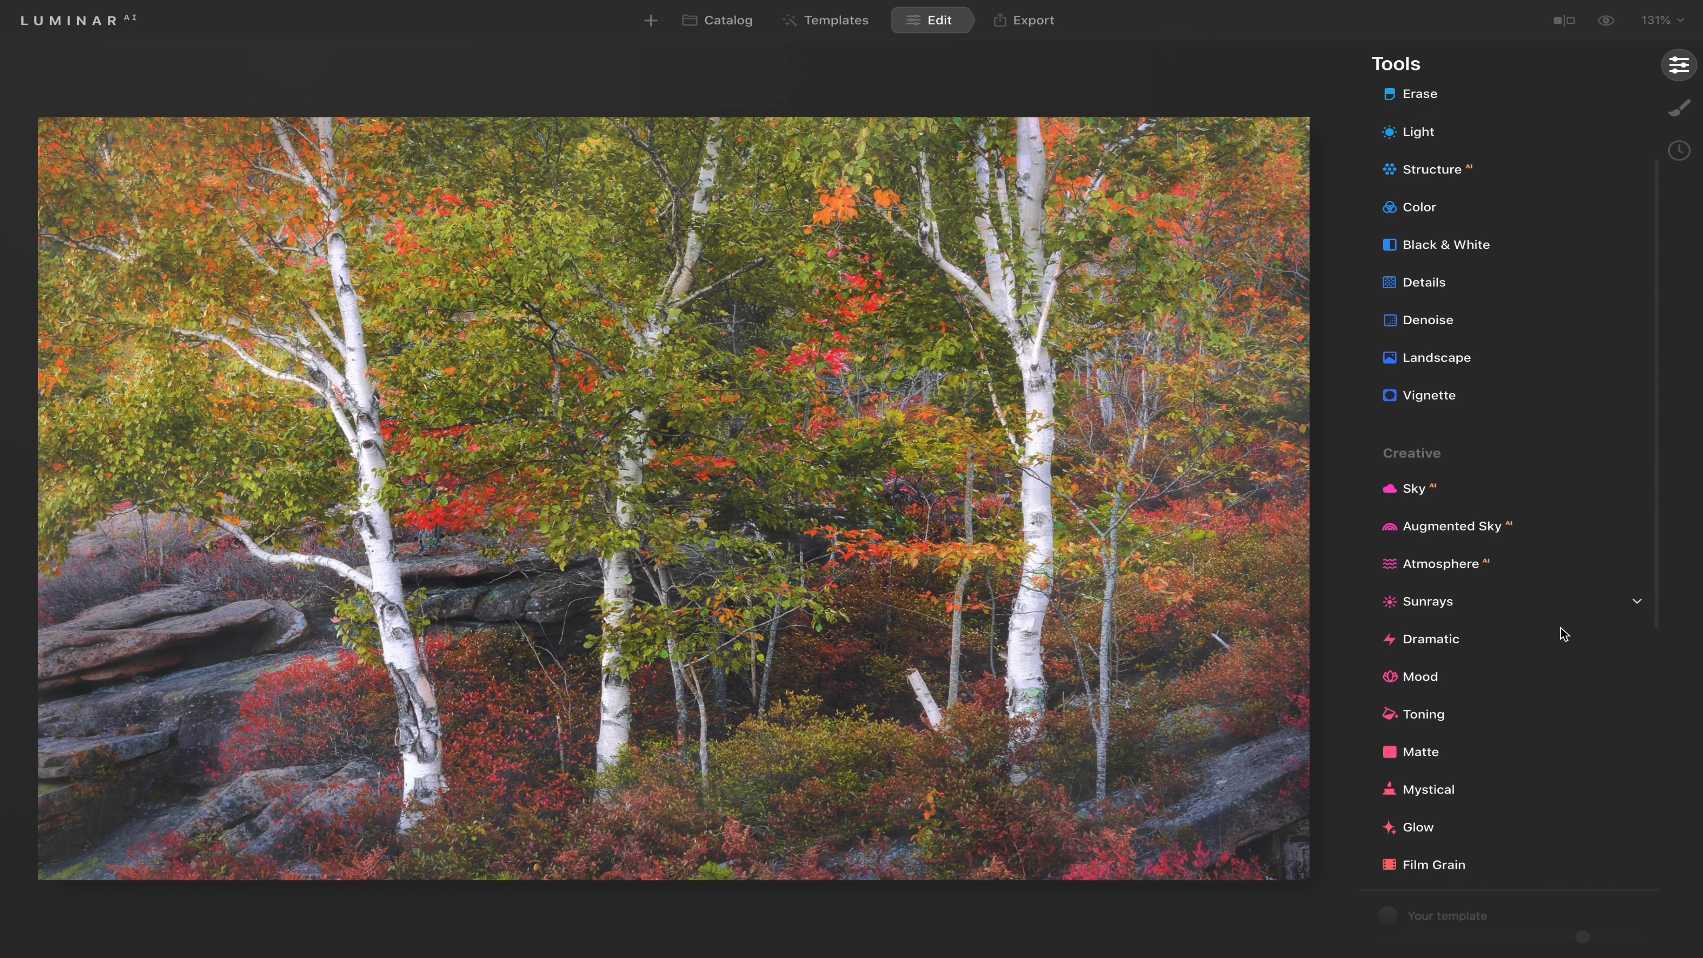
pyautogui.scroll(-10, 1563, 633)
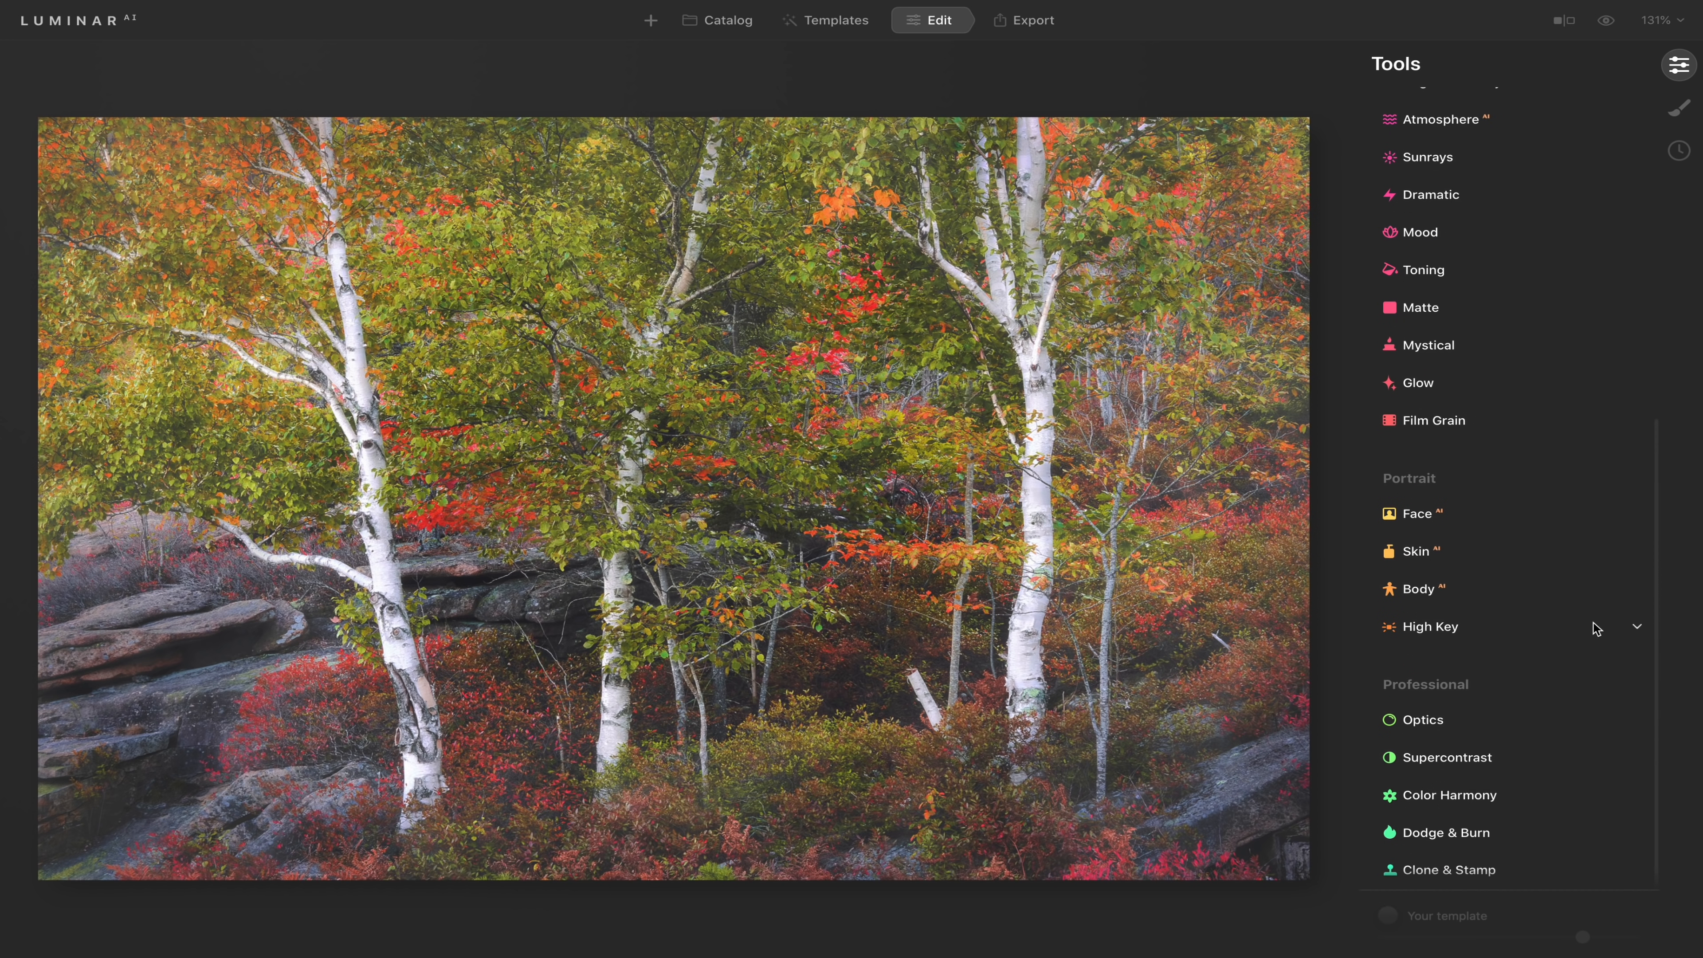
pyautogui.scroll(1, 1562, 574)
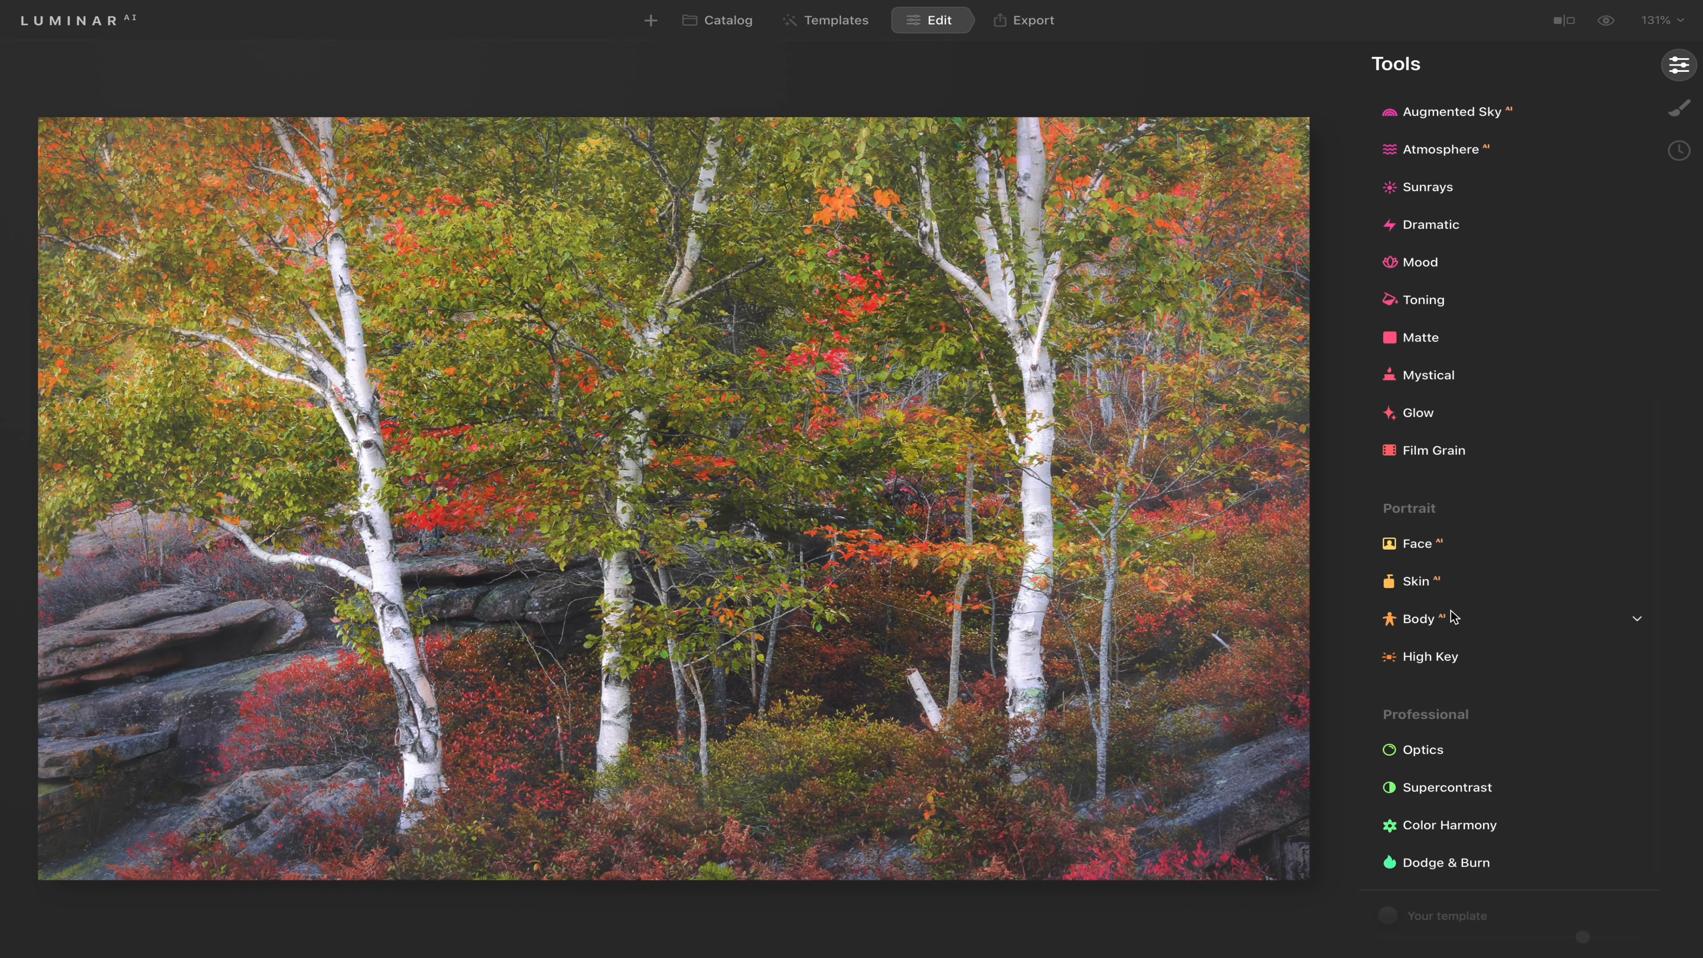
pyautogui.scroll(7, 1481, 565)
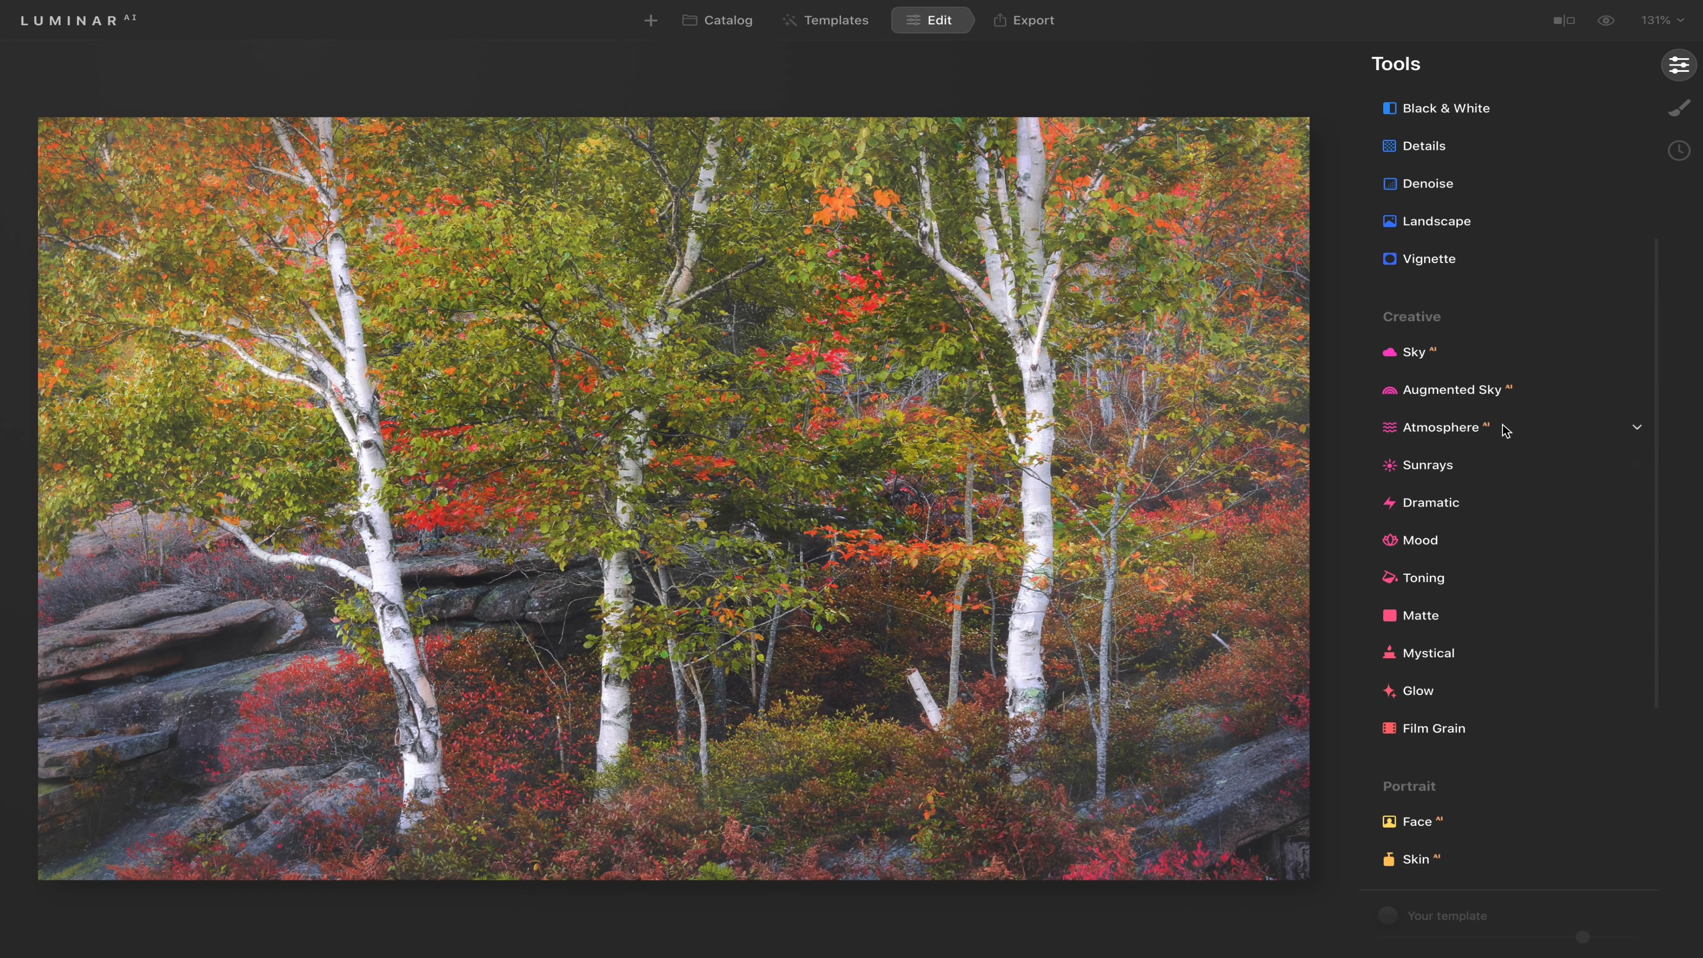
pyautogui.scroll(7, 1487, 348)
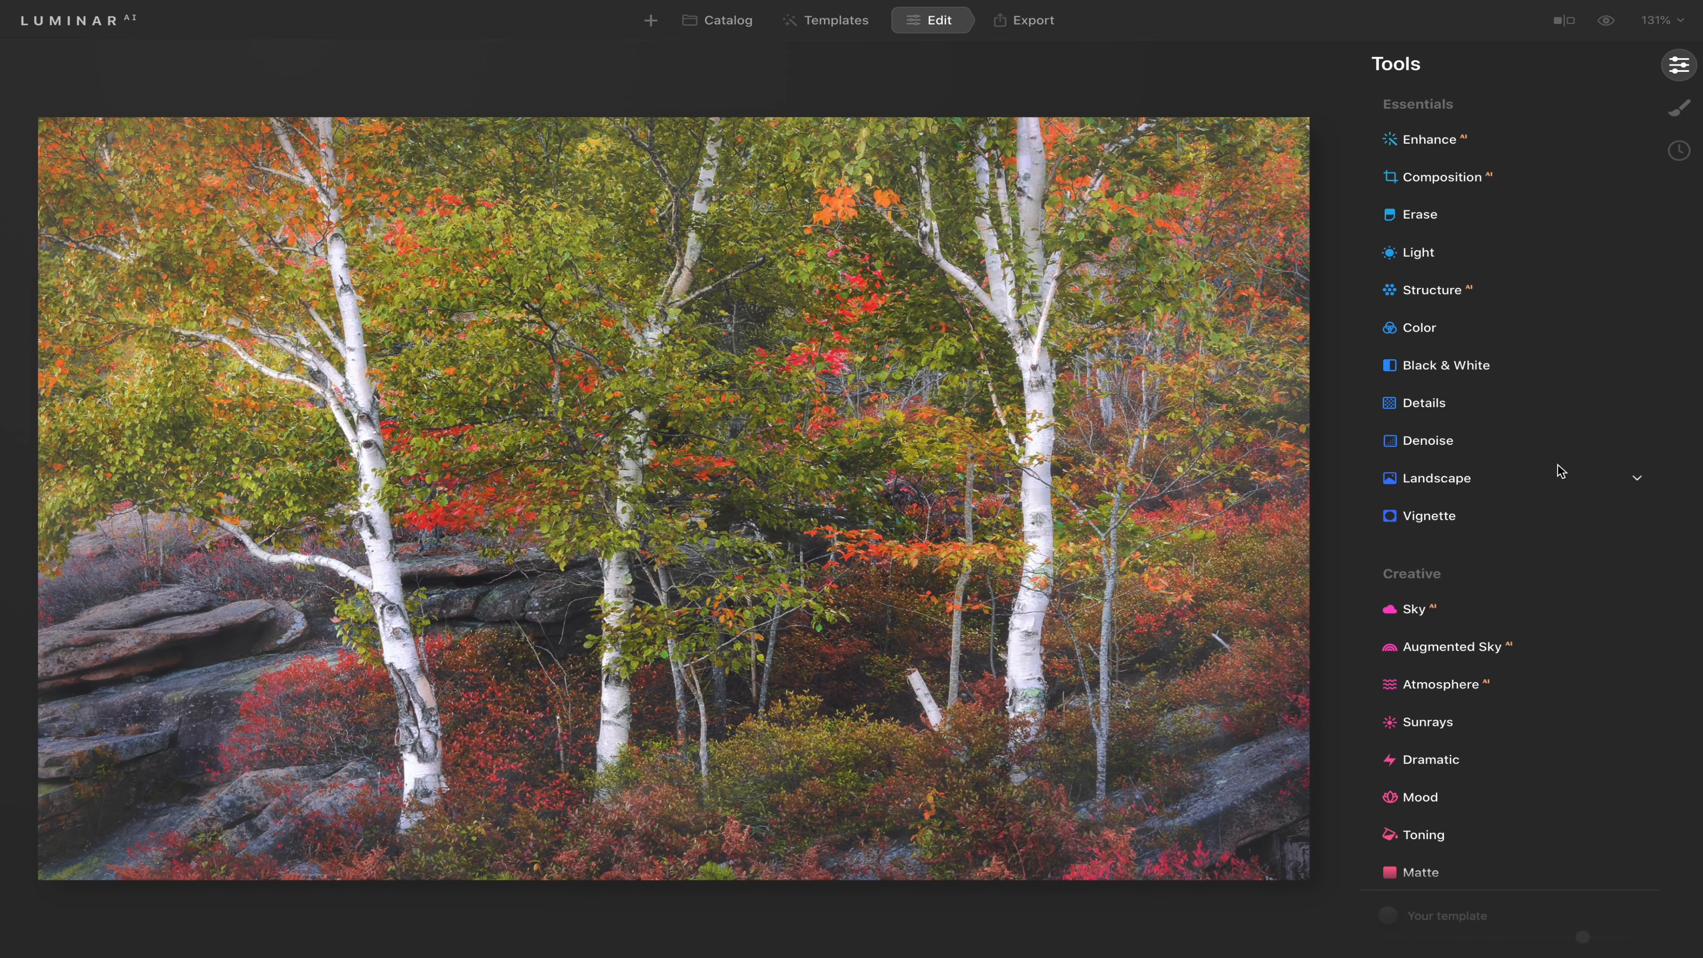
# Set the Enhance tool's Accent to 67 and compare the photo with the tool off and on.
pyautogui.click(1442, 143)
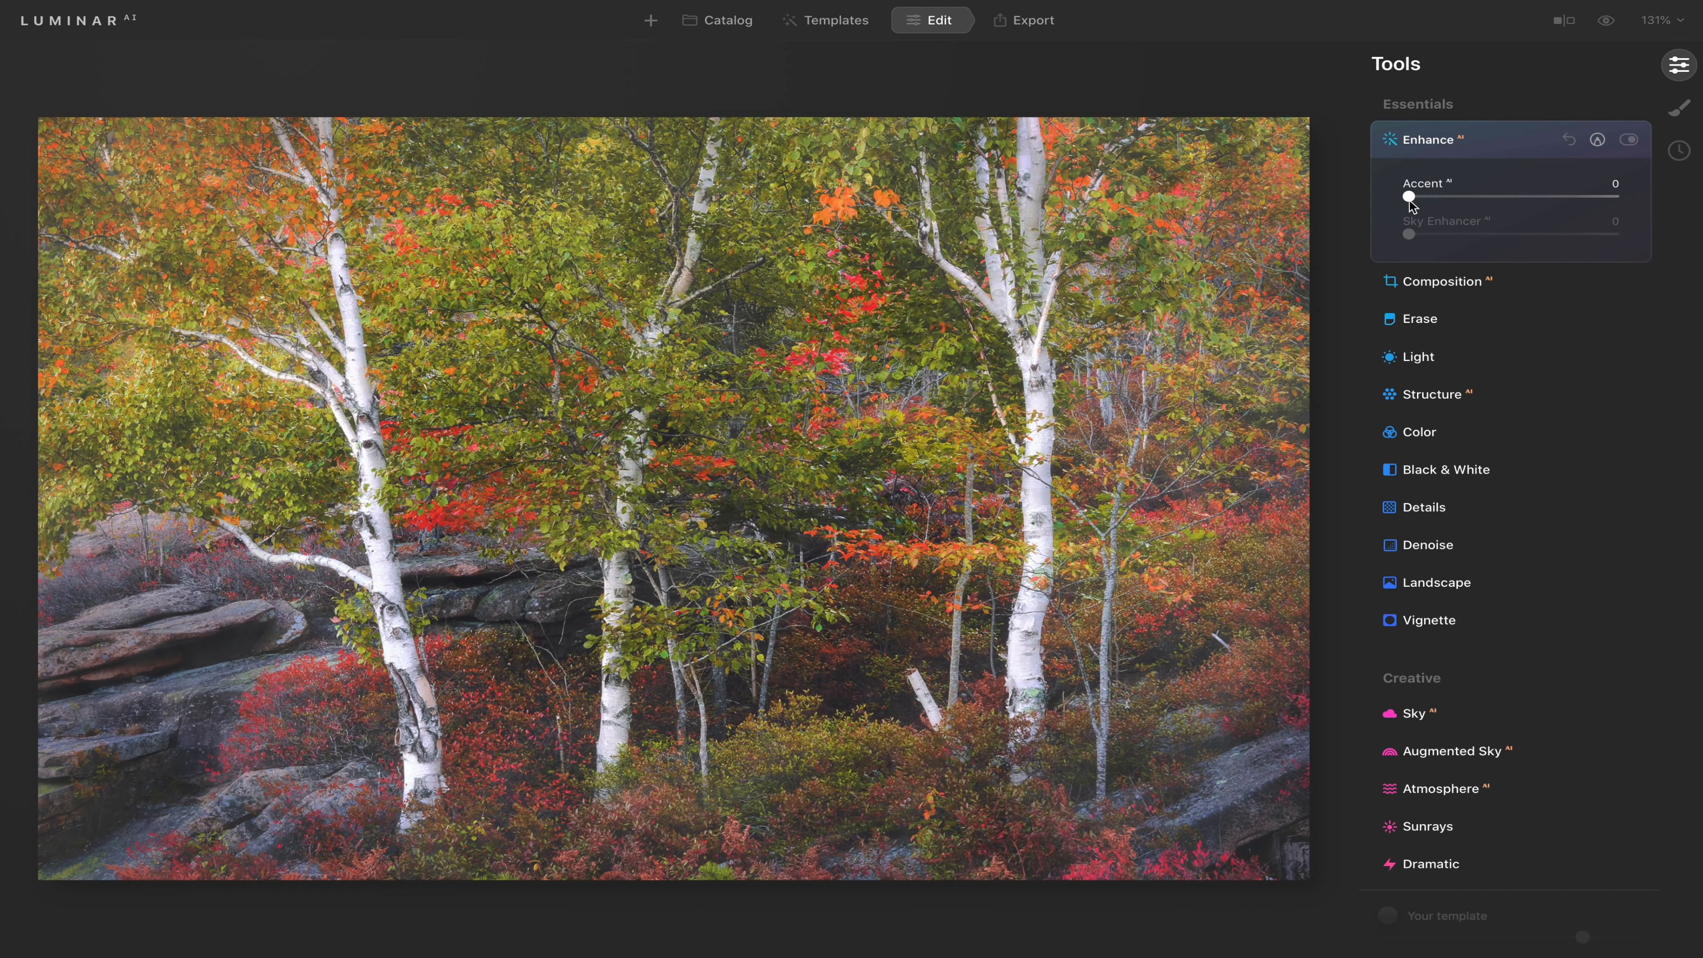
pyautogui.moveTo(1410, 197); pyautogui.dragTo(1531, 204)
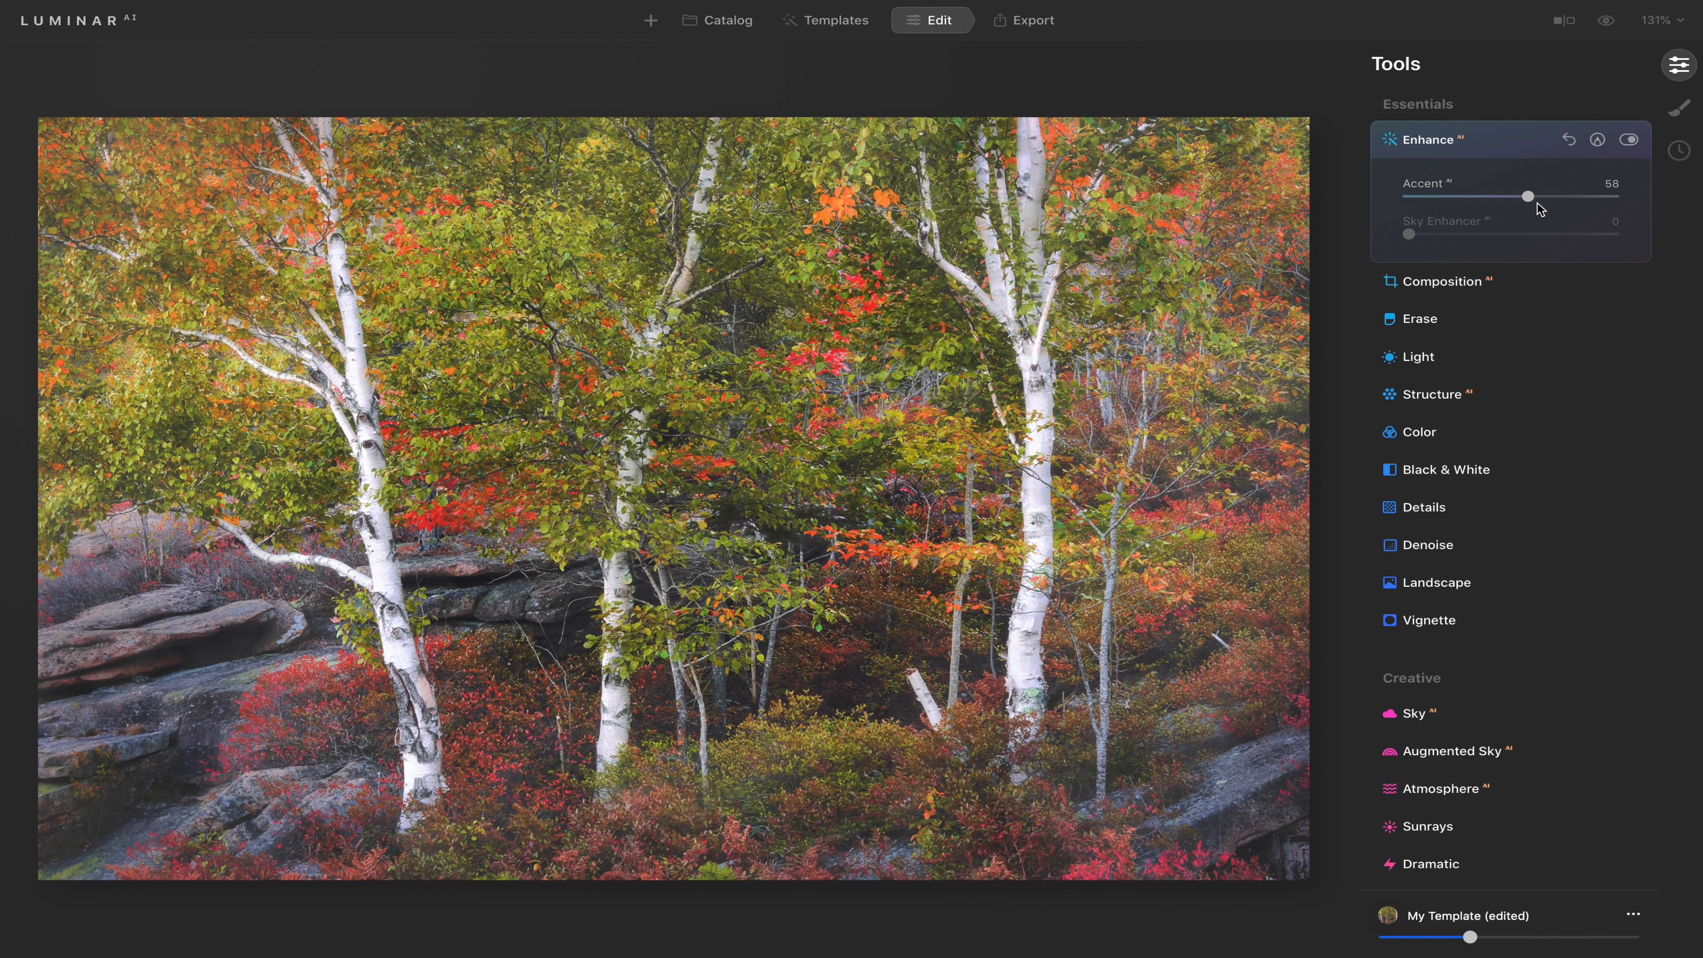
pyautogui.moveTo(1528, 196); pyautogui.dragTo(1547, 197)
pyautogui.click(1631, 141)
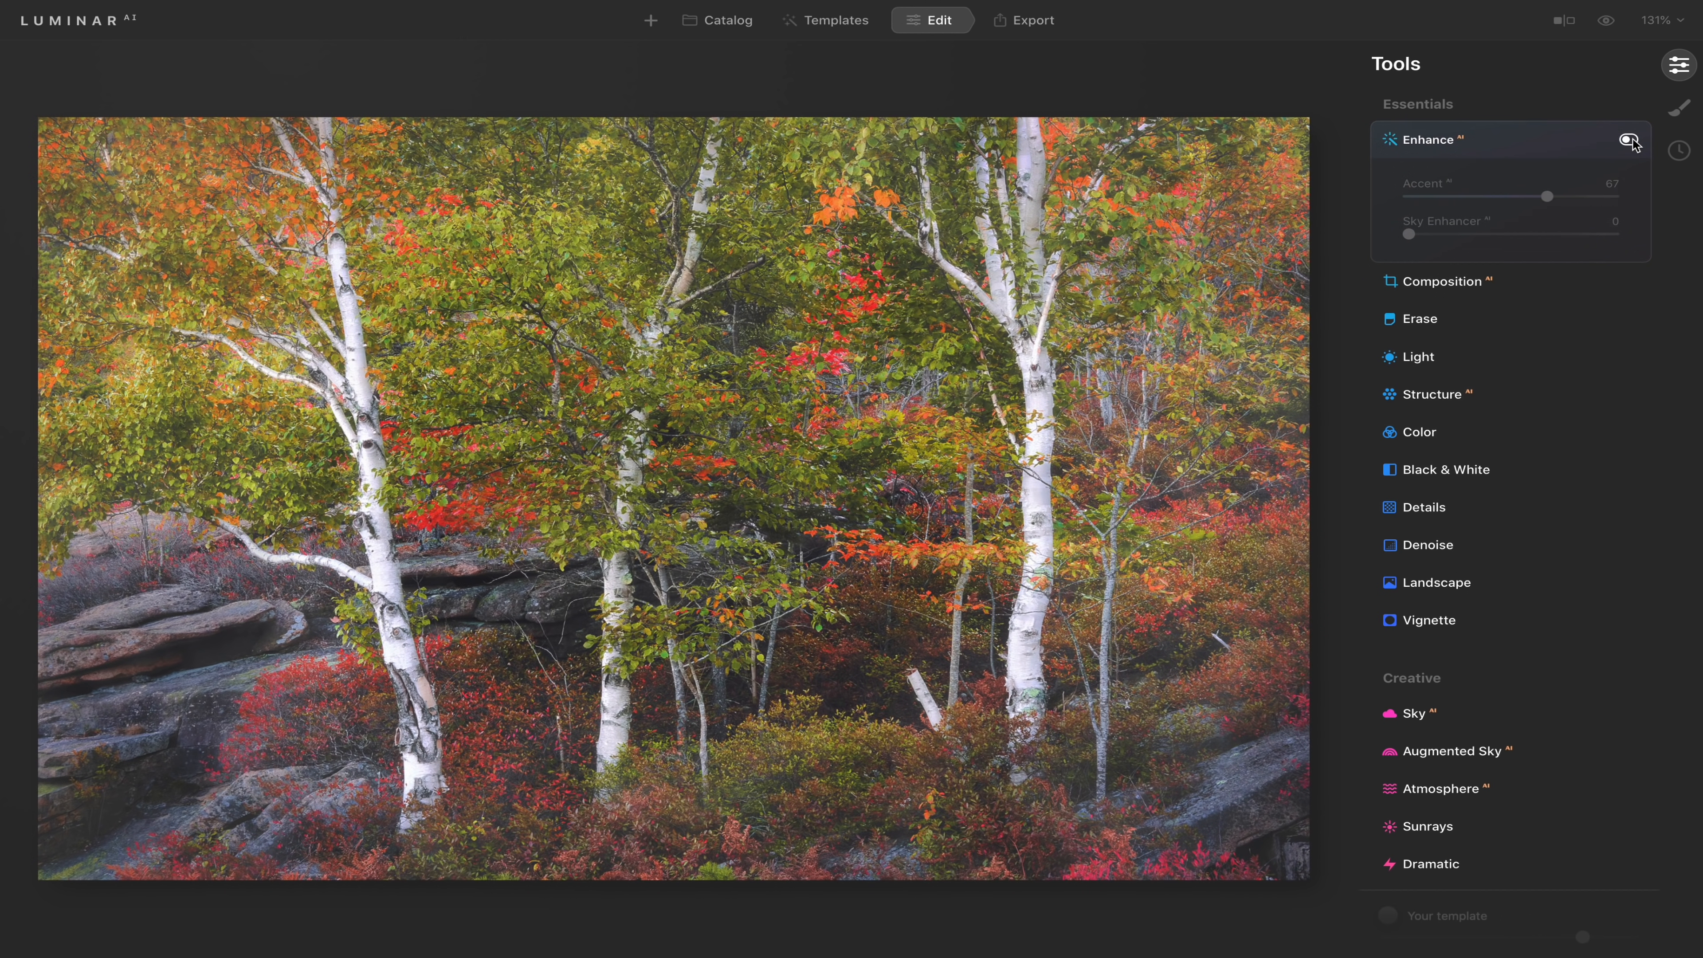
pyautogui.click(1632, 141)
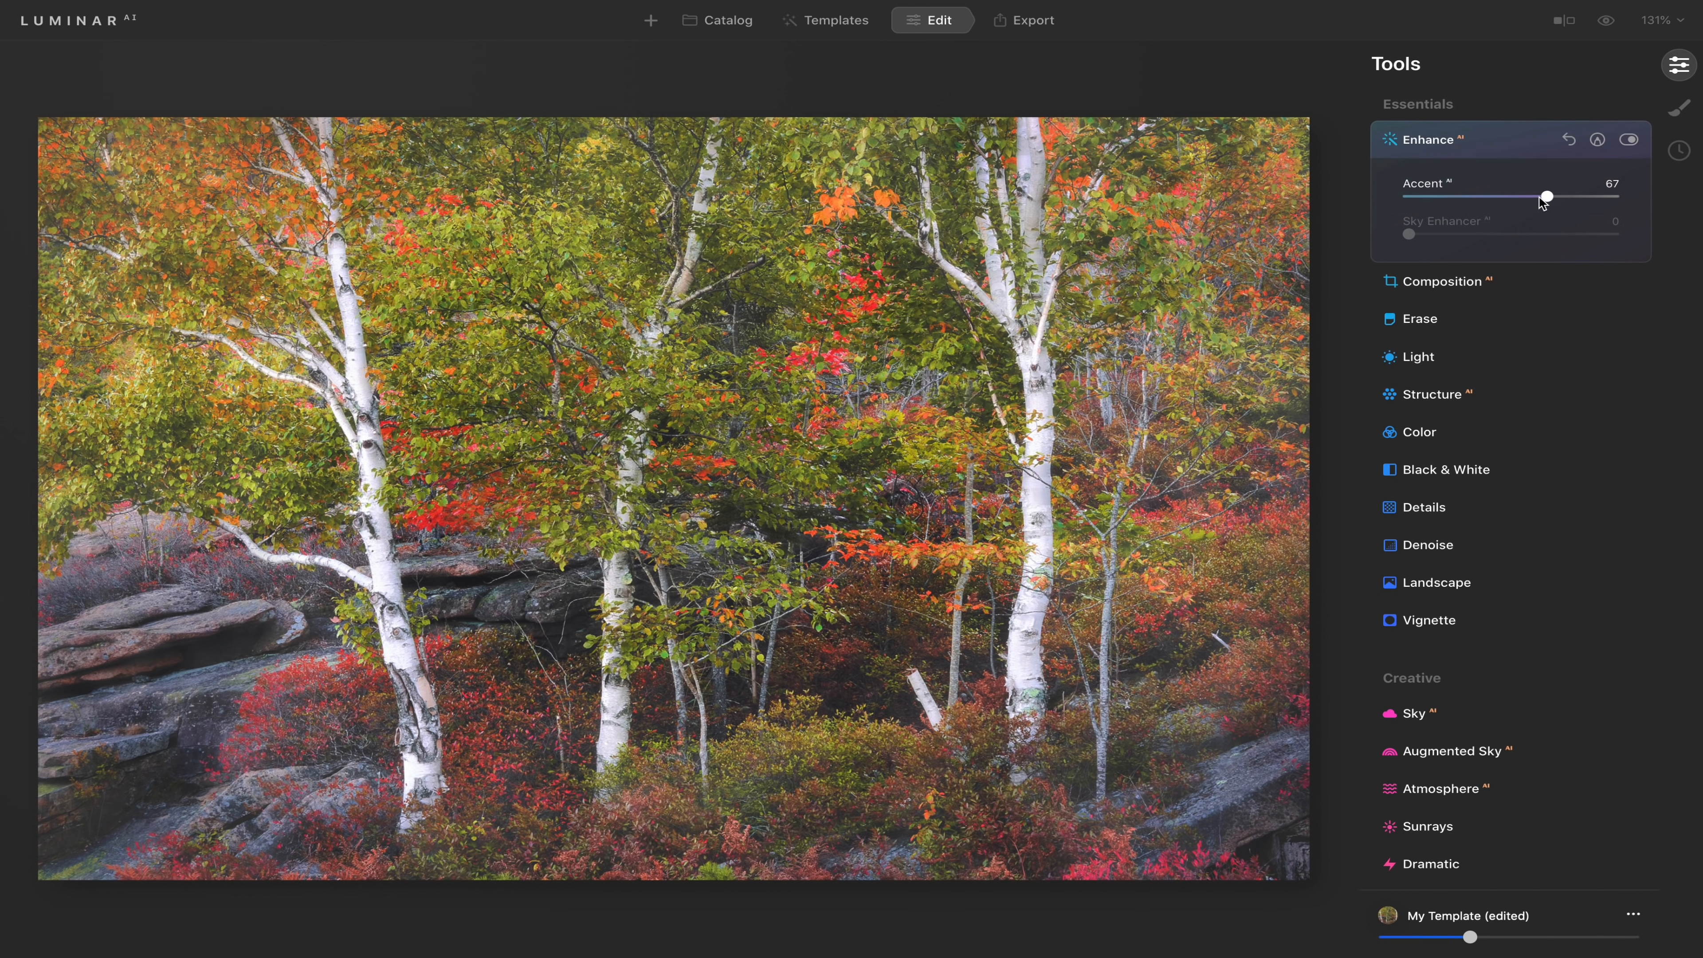
# Raise the Accent further to compare before and after, and reset it to 0, collapsing the Enhance tool.
pyautogui.moveTo(1548, 197); pyautogui.dragTo(1577, 197)
pyautogui.click(1608, 21)
pyautogui.doubleClick(1563, 200)
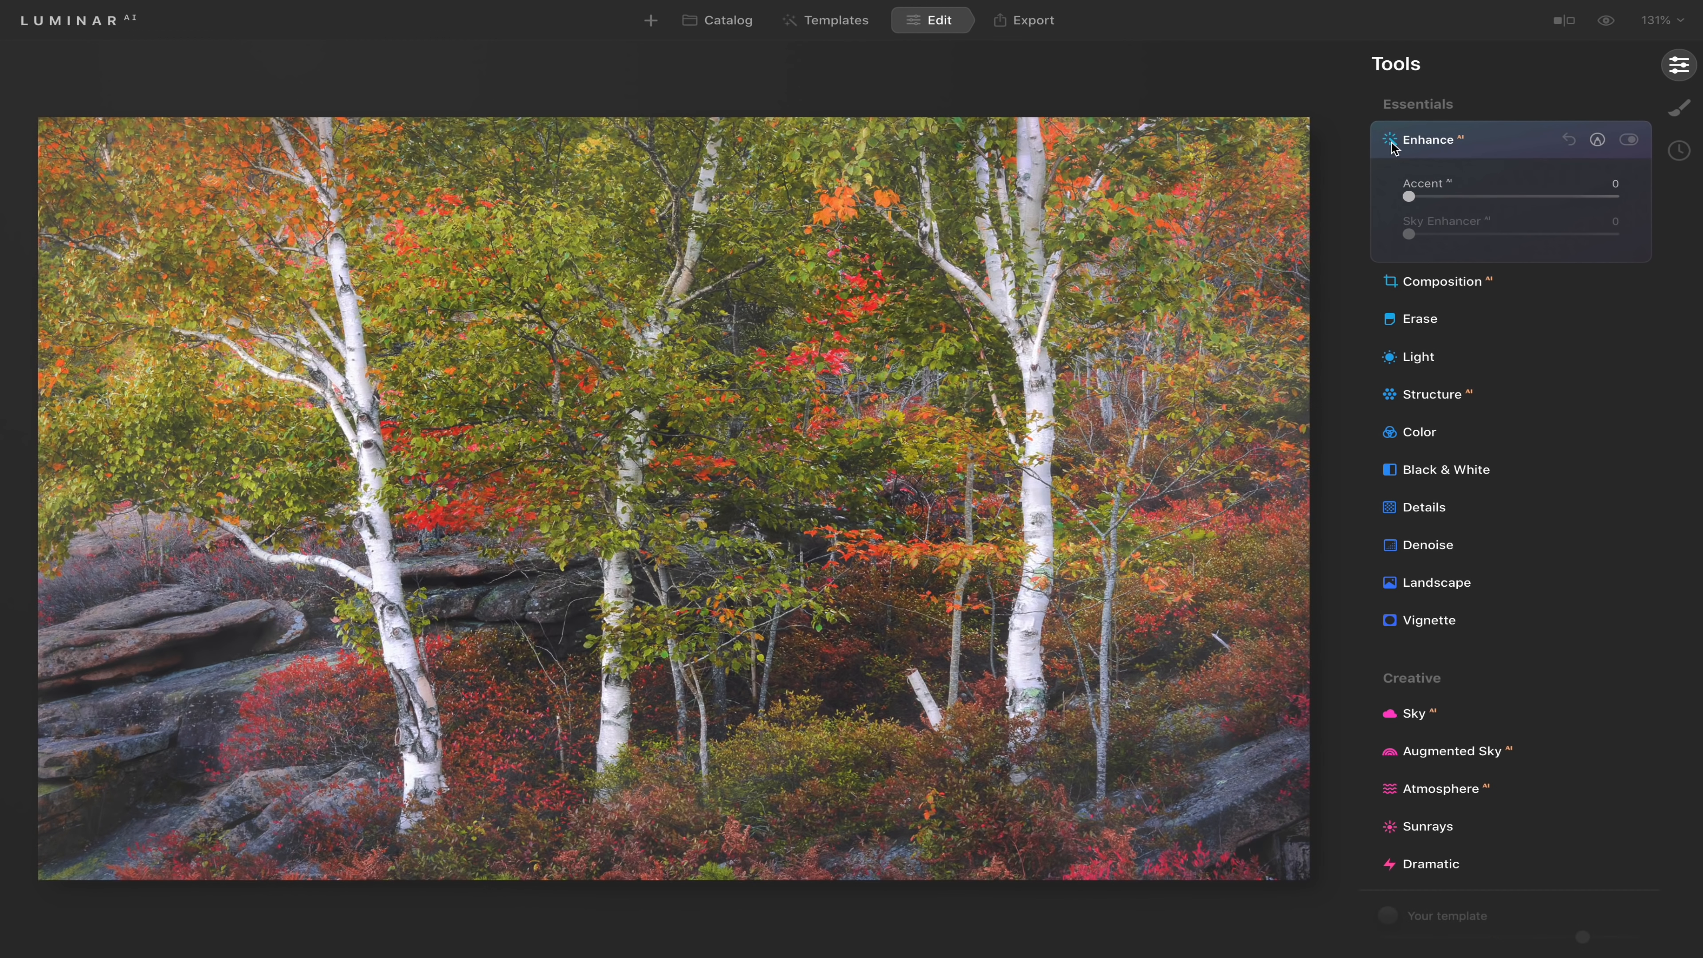
pyautogui.click(1420, 142)
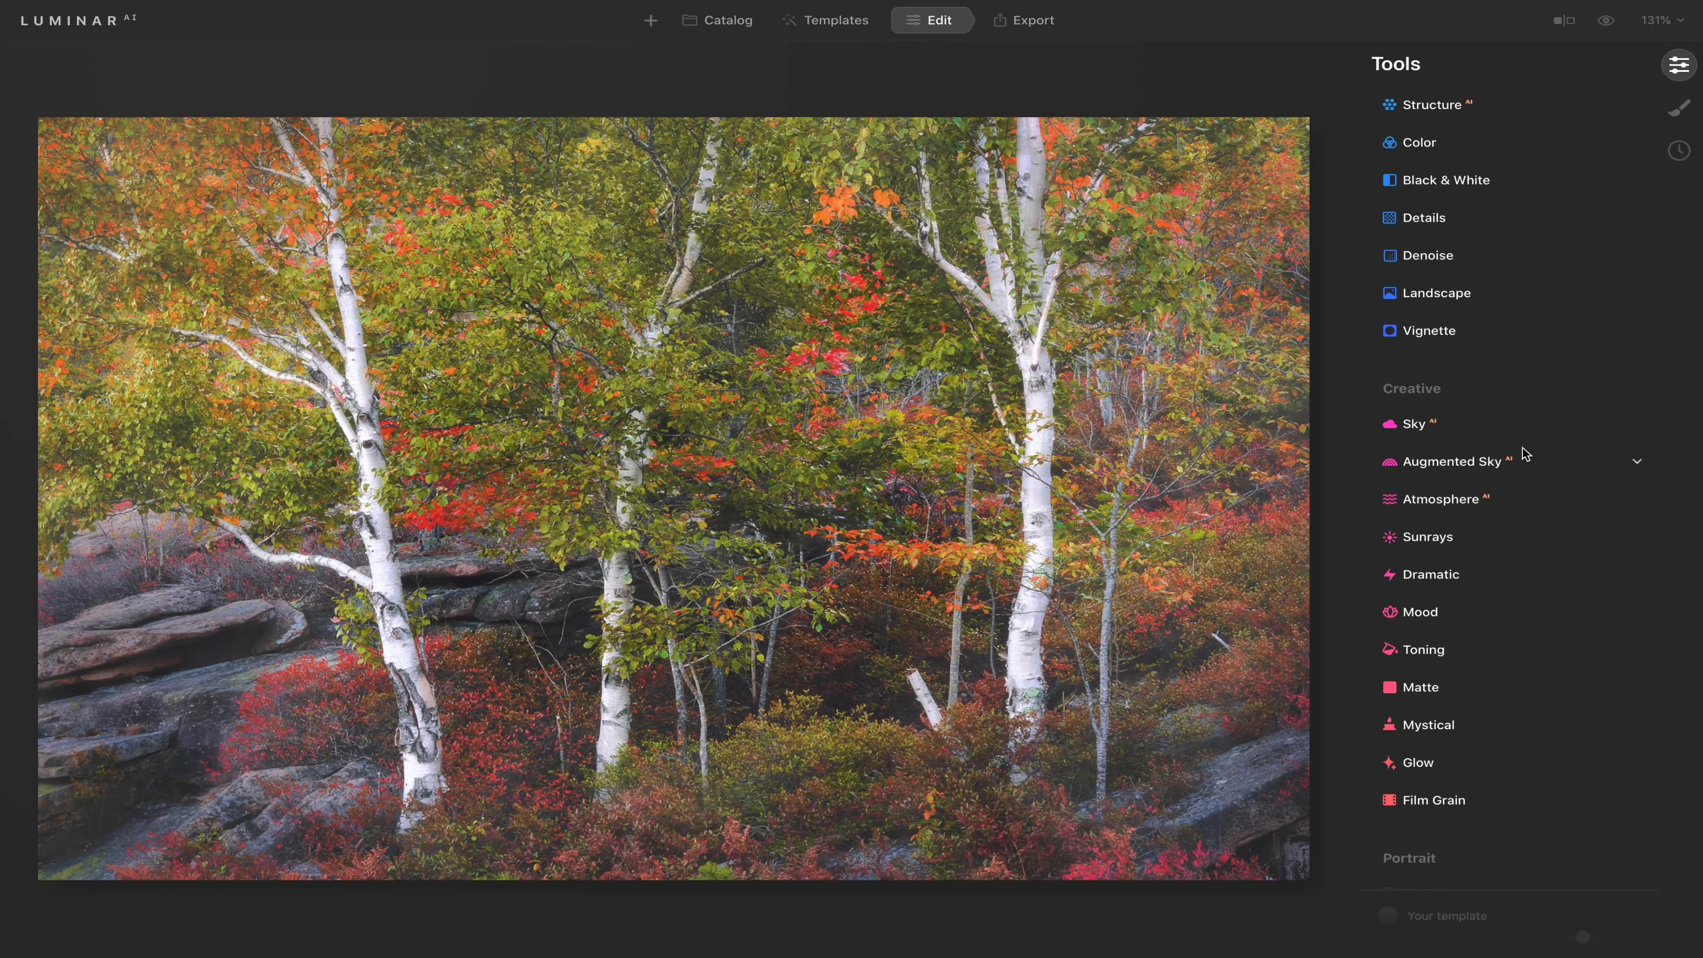
# Open the Supercontrast tool in the Professional group and raise Highlights Contrast to about 53.
pyautogui.scroll(-3, 1522, 449)
pyautogui.scroll(-5, 1521, 449)
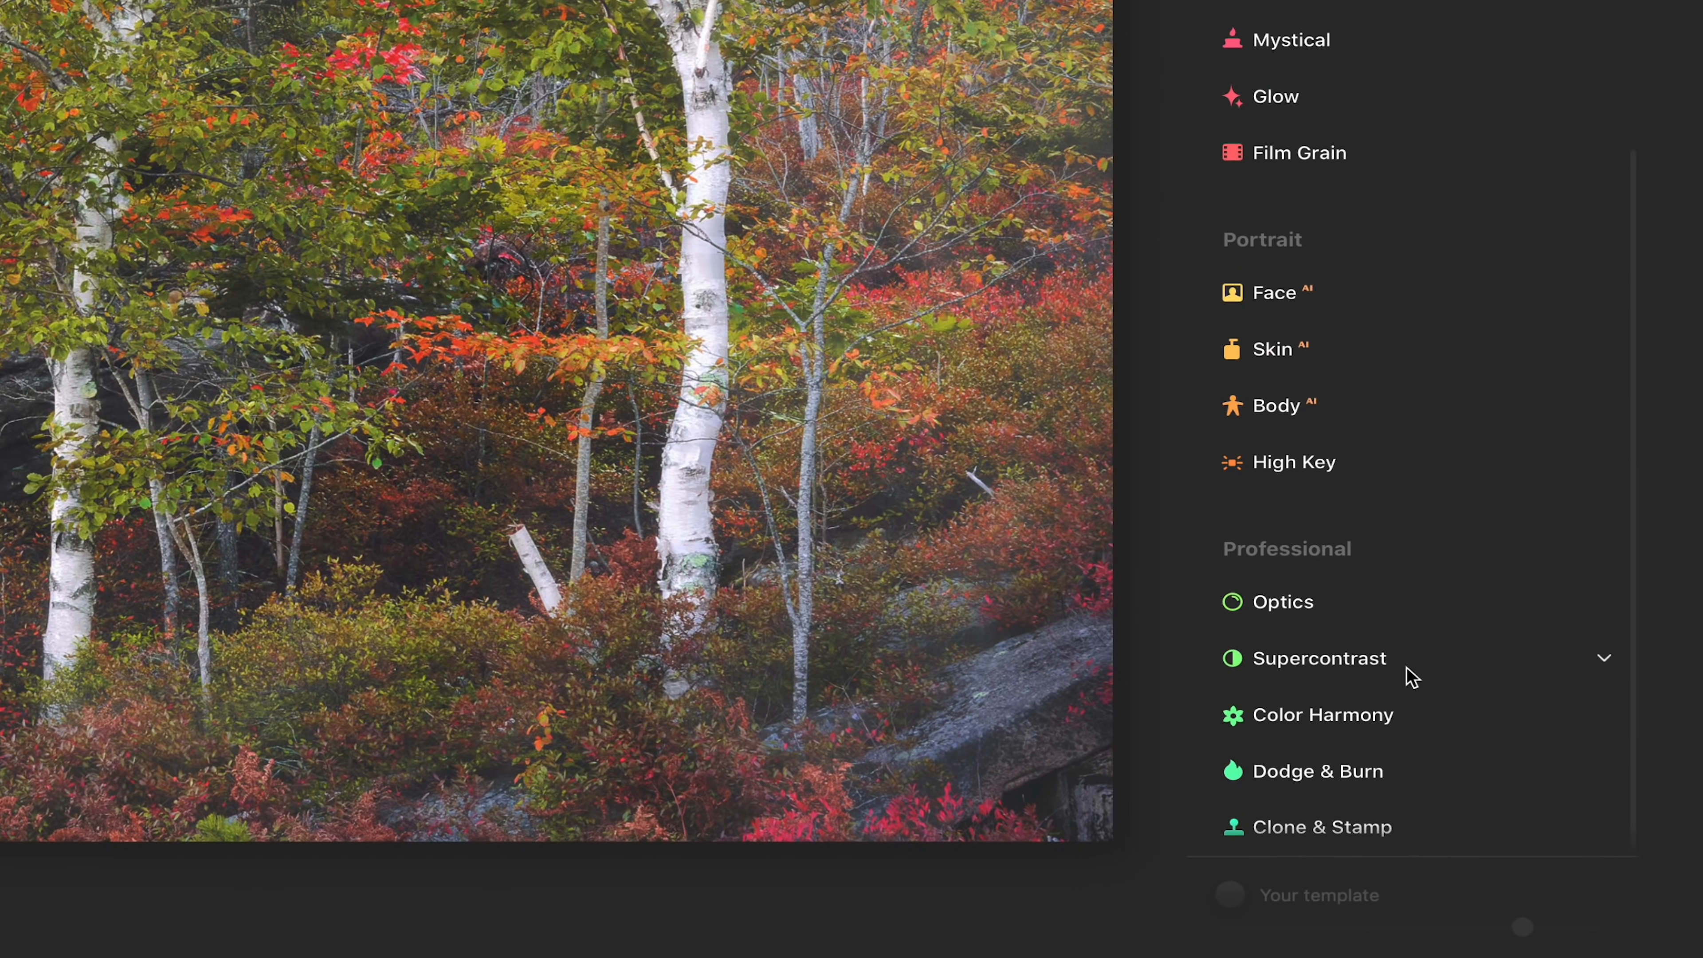
pyautogui.click(1349, 695)
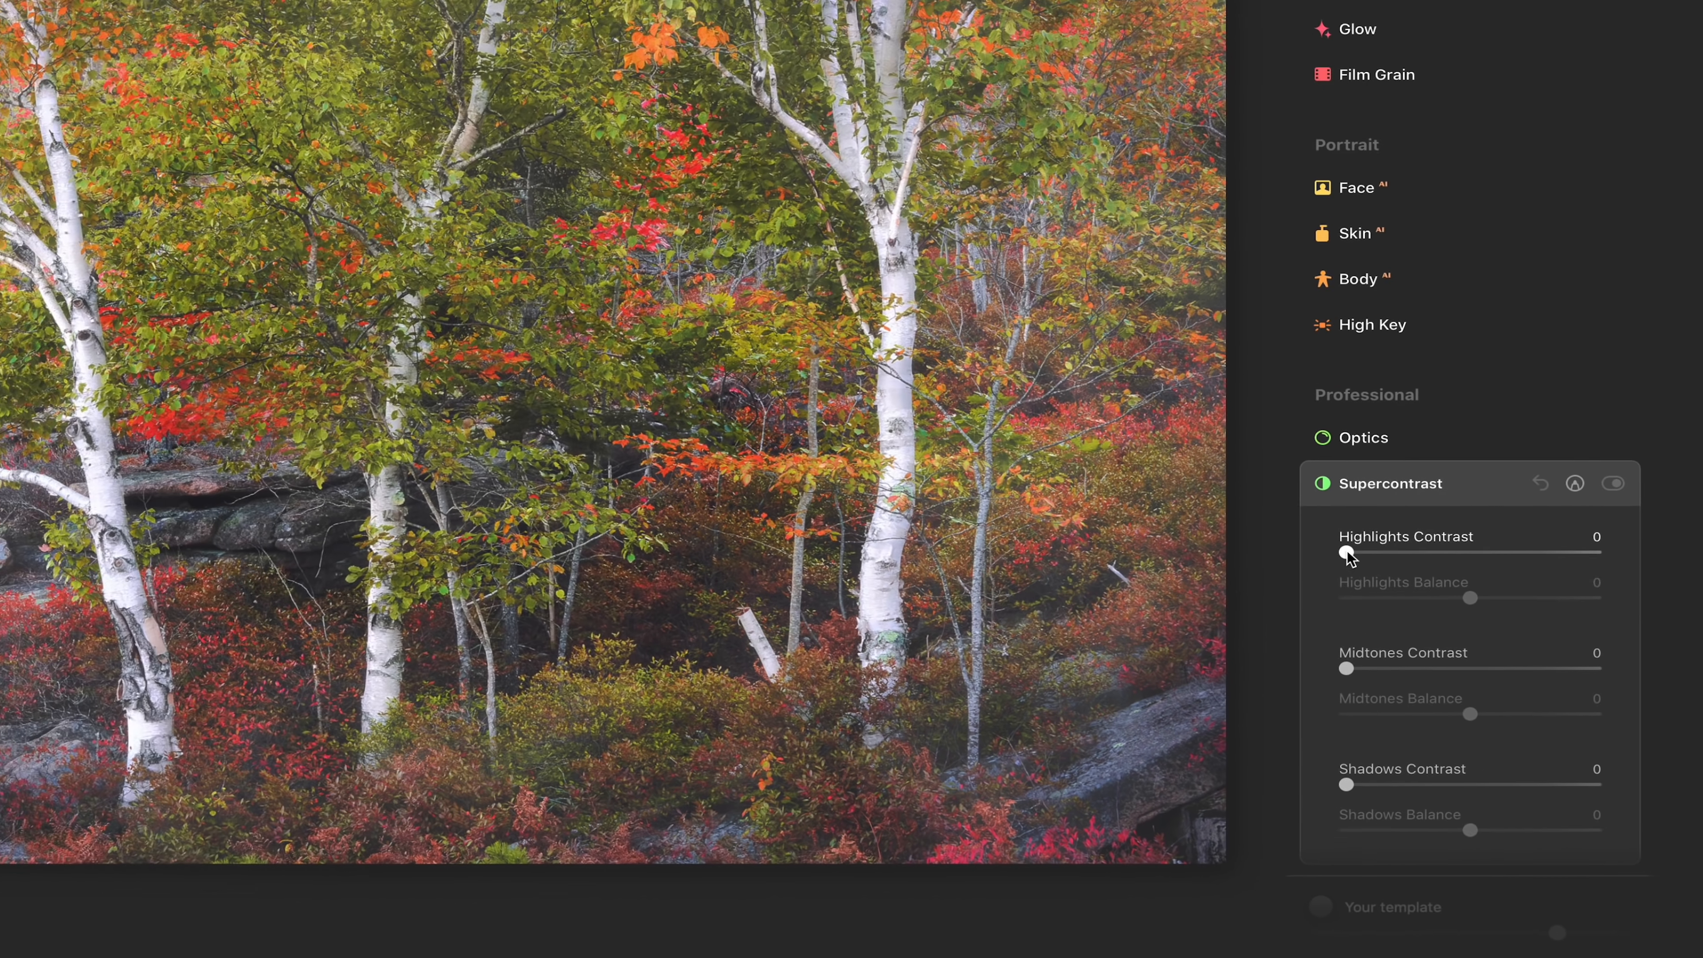
pyautogui.moveTo(1261, 457); pyautogui.dragTo(1448, 471)
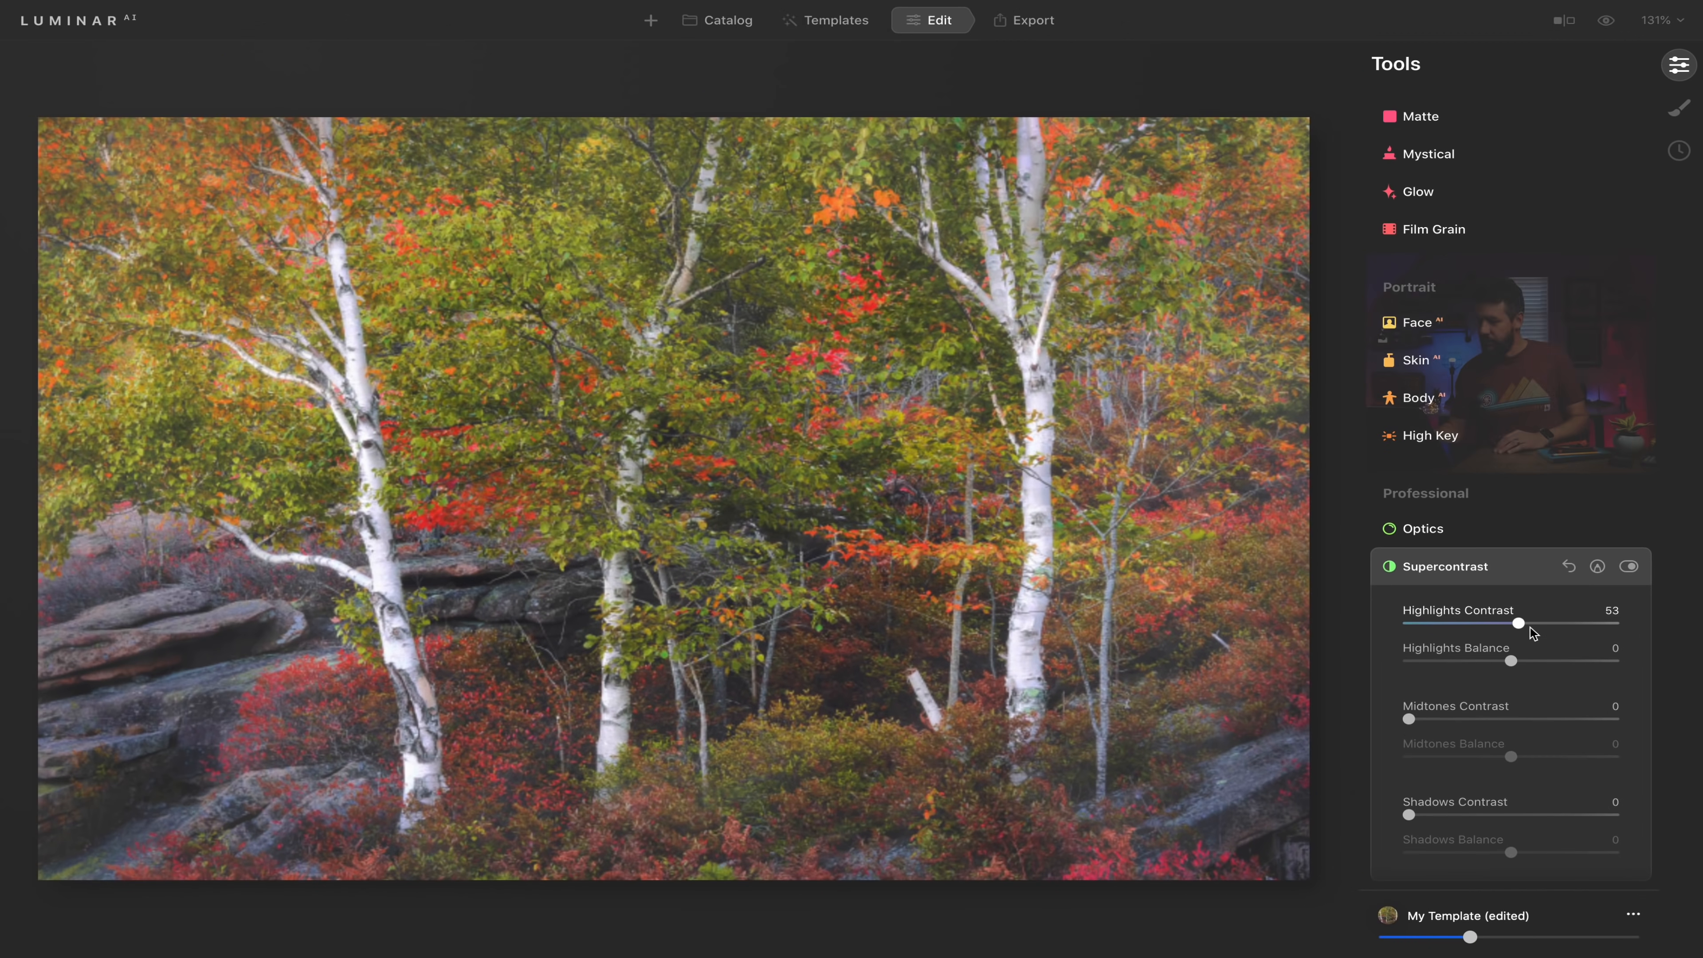
# Raise Supercontrast's Highlights Contrast to 78 and compare the photo with the tool off and on.
pyautogui.moveTo(1532, 633); pyautogui.dragTo(1575, 634)
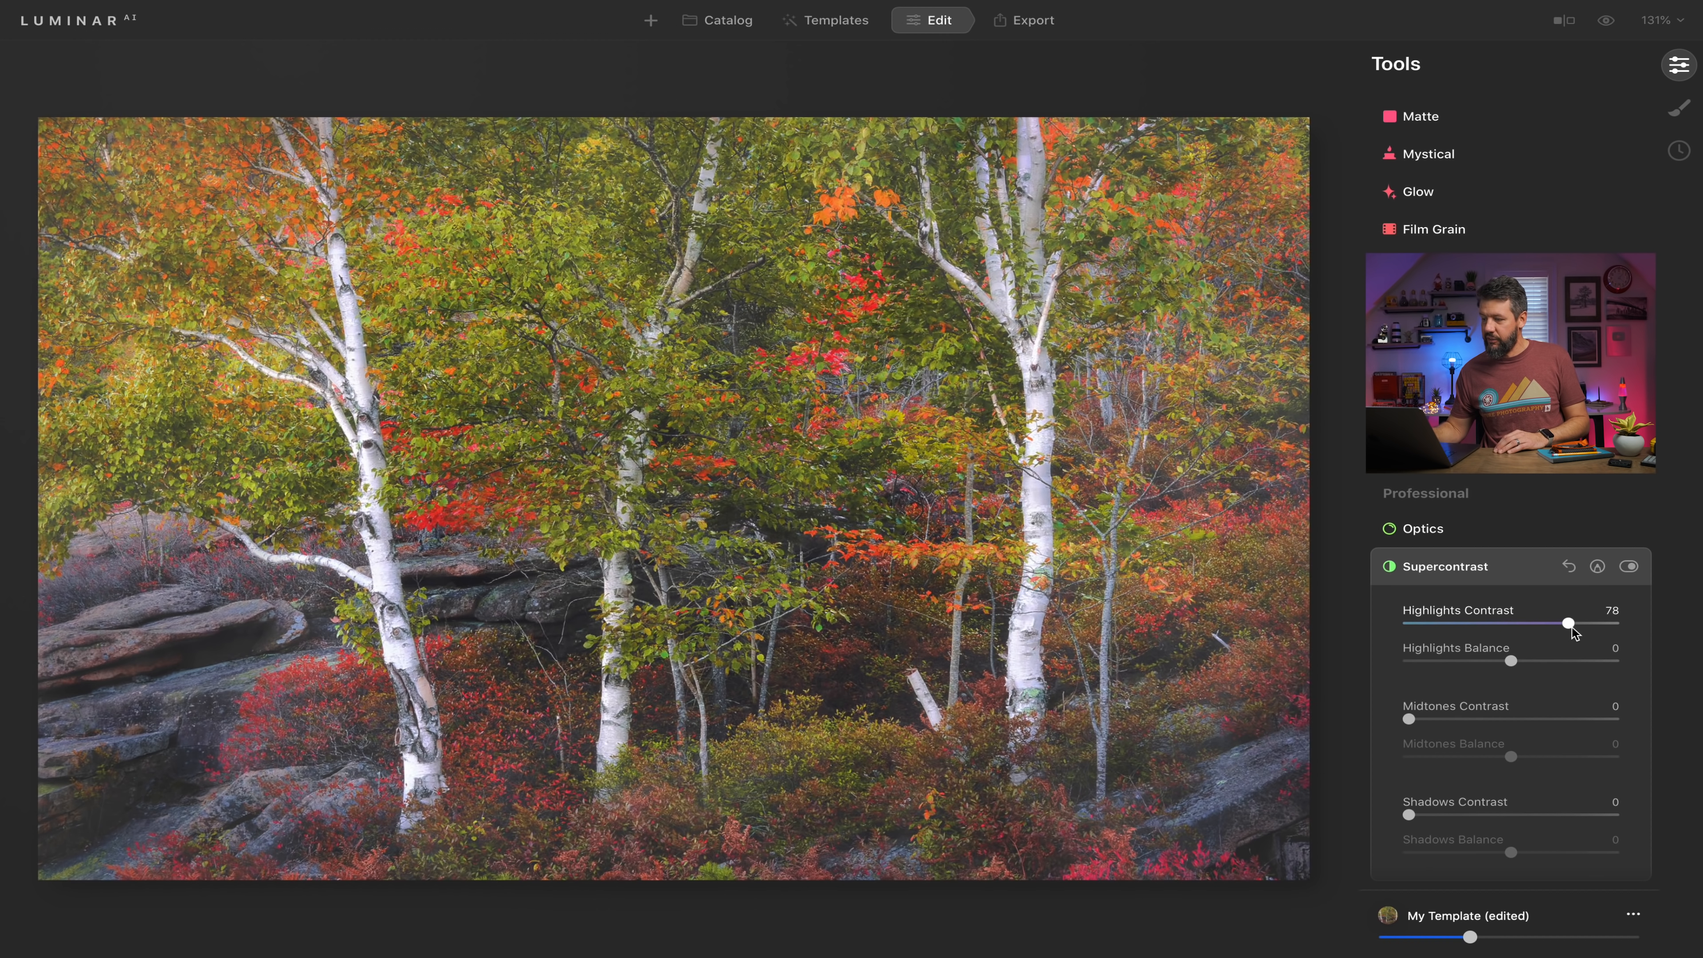
pyautogui.click(1637, 570)
pyautogui.click(1636, 569)
pyautogui.click(1637, 570)
pyautogui.click(1636, 569)
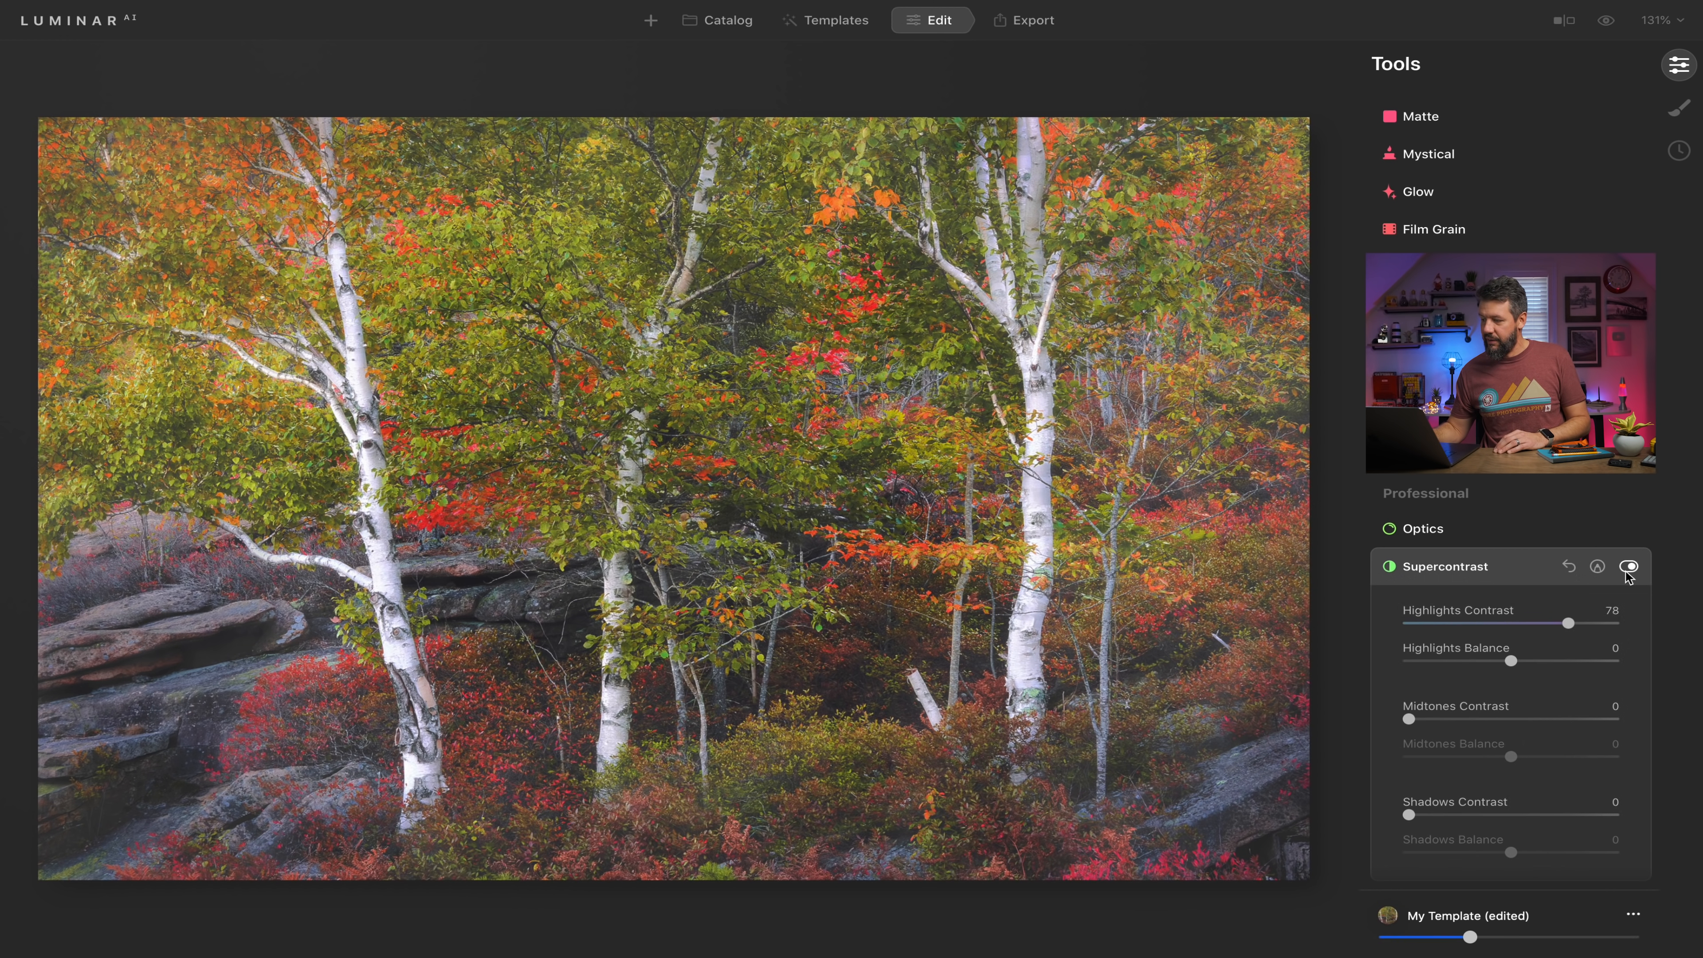
# Set Supercontrast's Highlights Contrast to 88 and Highlights Balance to -45, comparing the photo with the tool off and on.
pyautogui.moveTo(1506, 663); pyautogui.dragTo(1375, 685)
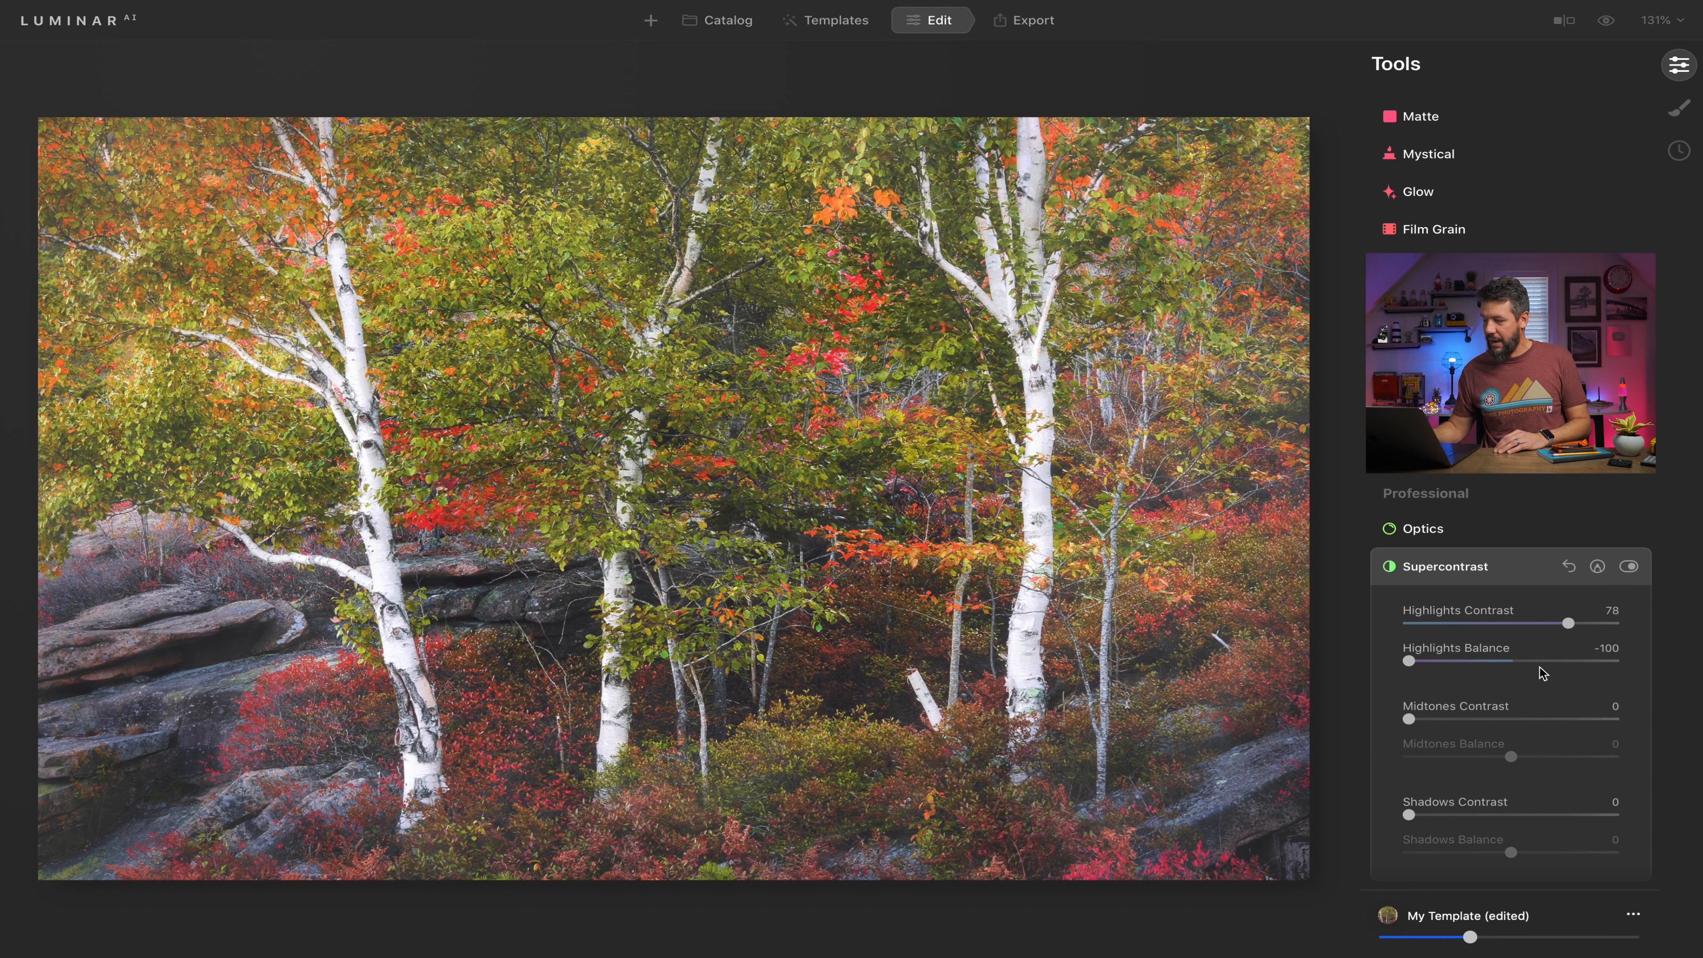
pyautogui.moveTo(1560, 661); pyautogui.dragTo(1486, 665)
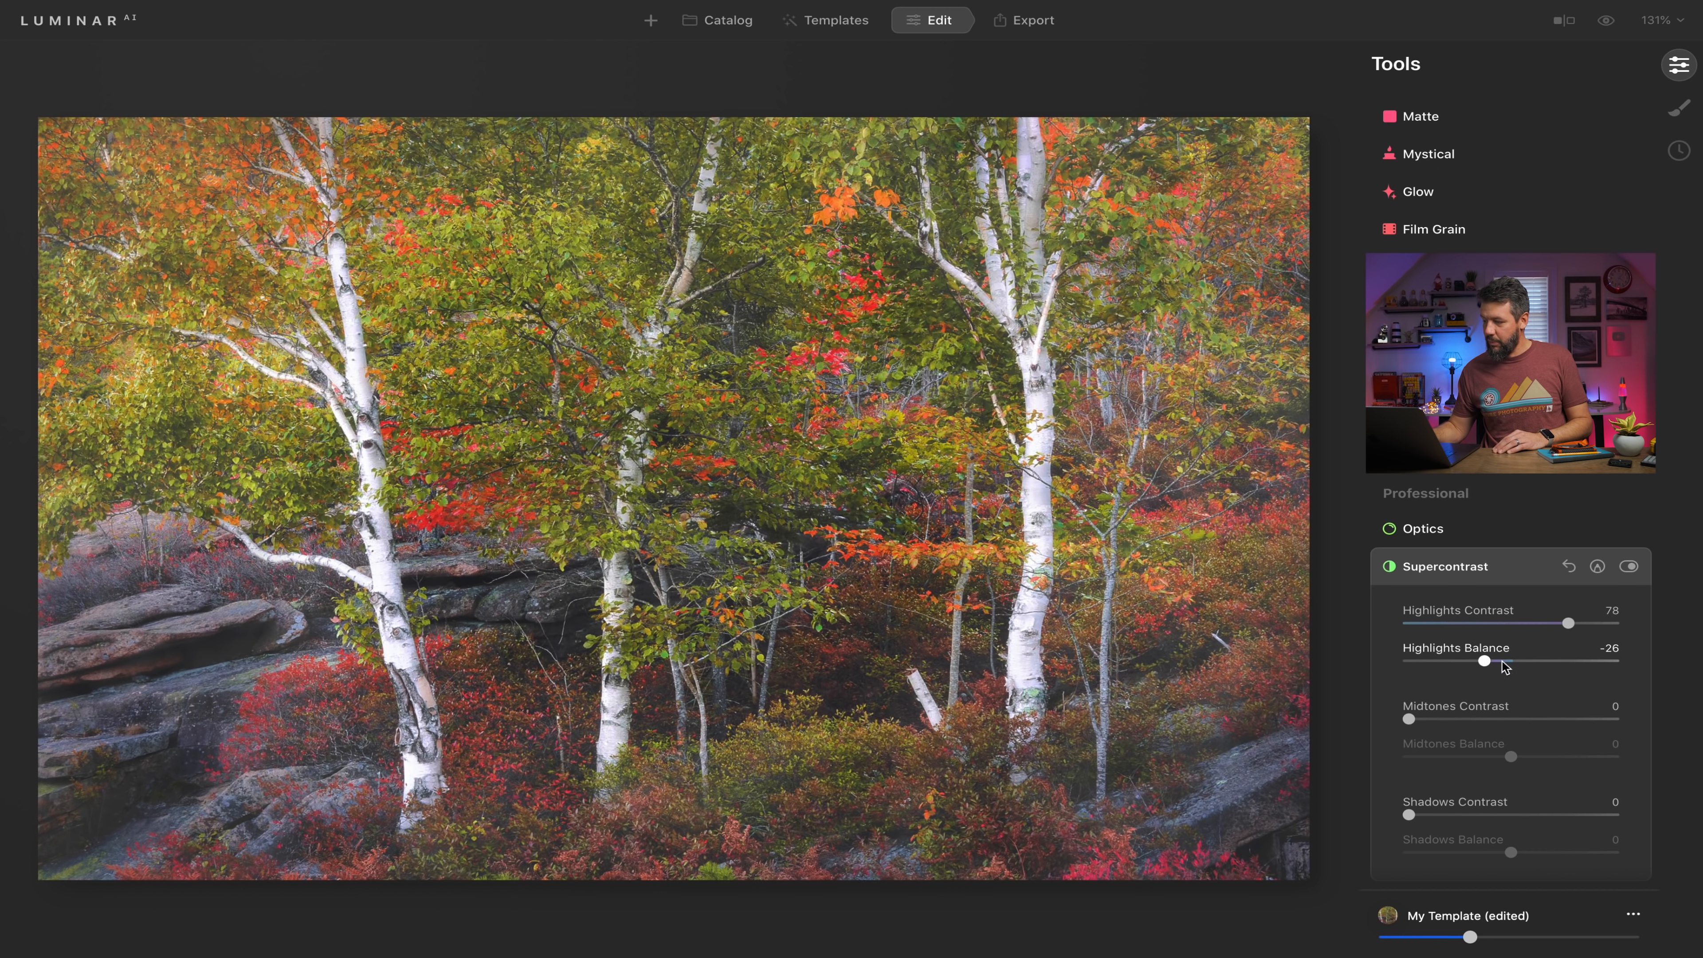
pyautogui.moveTo(1575, 627); pyautogui.dragTo(1592, 627)
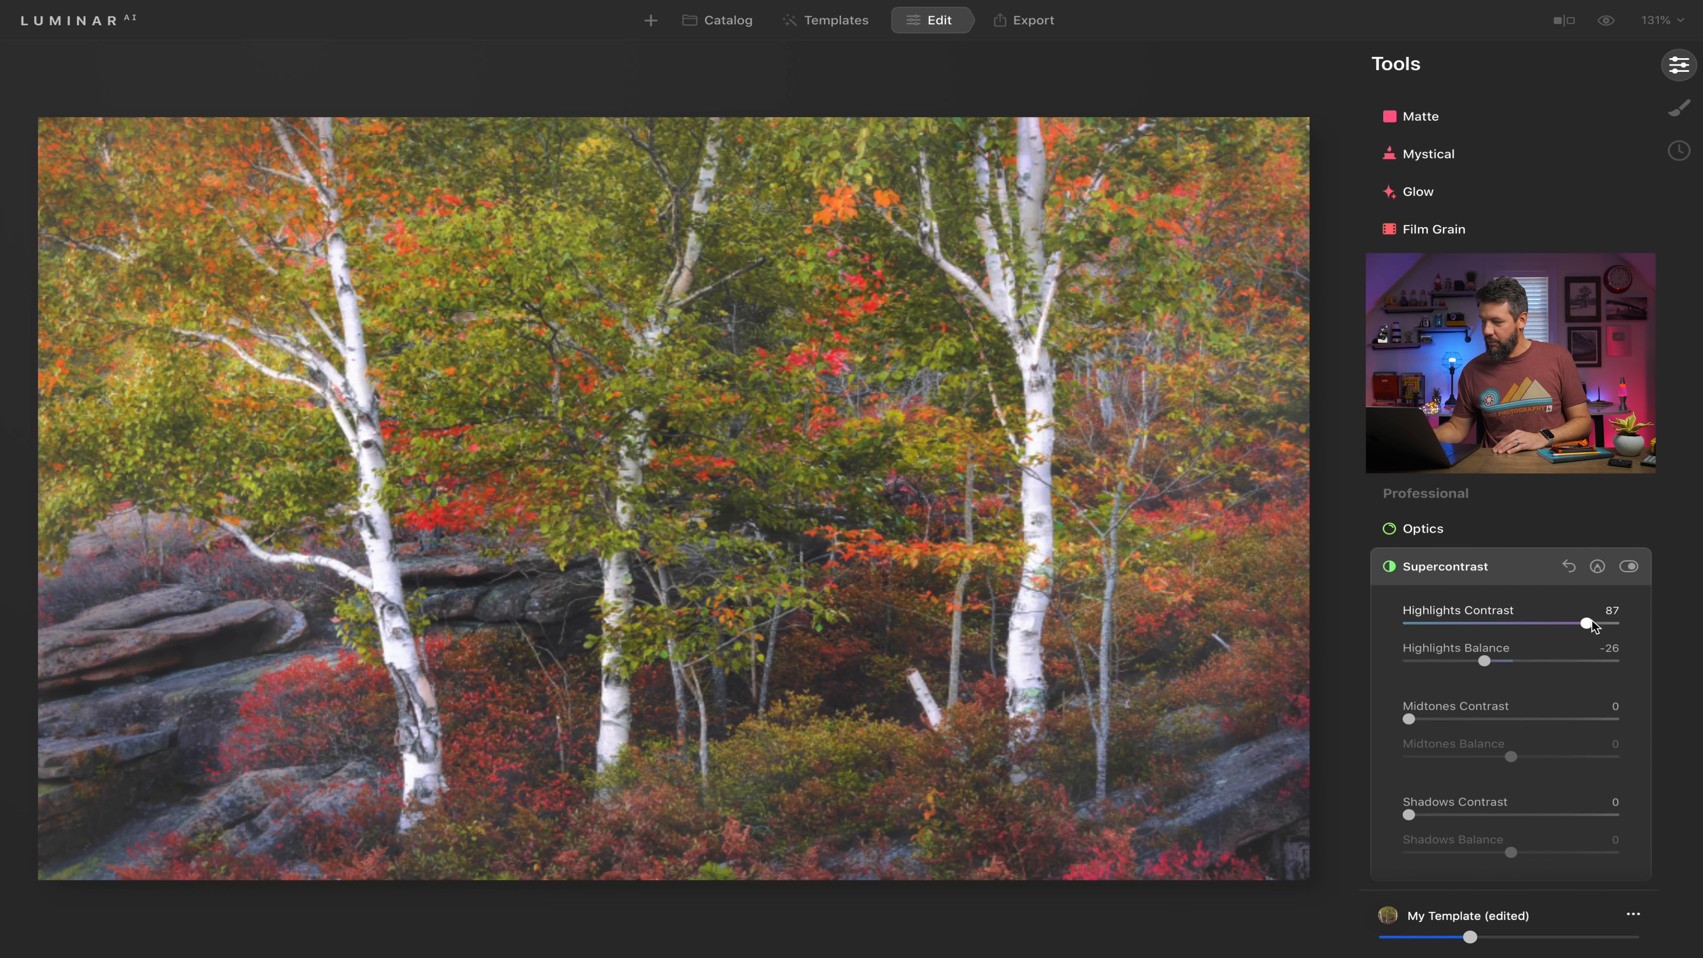
pyautogui.moveTo(1483, 660); pyautogui.dragTo(1465, 661)
pyautogui.click(1632, 568)
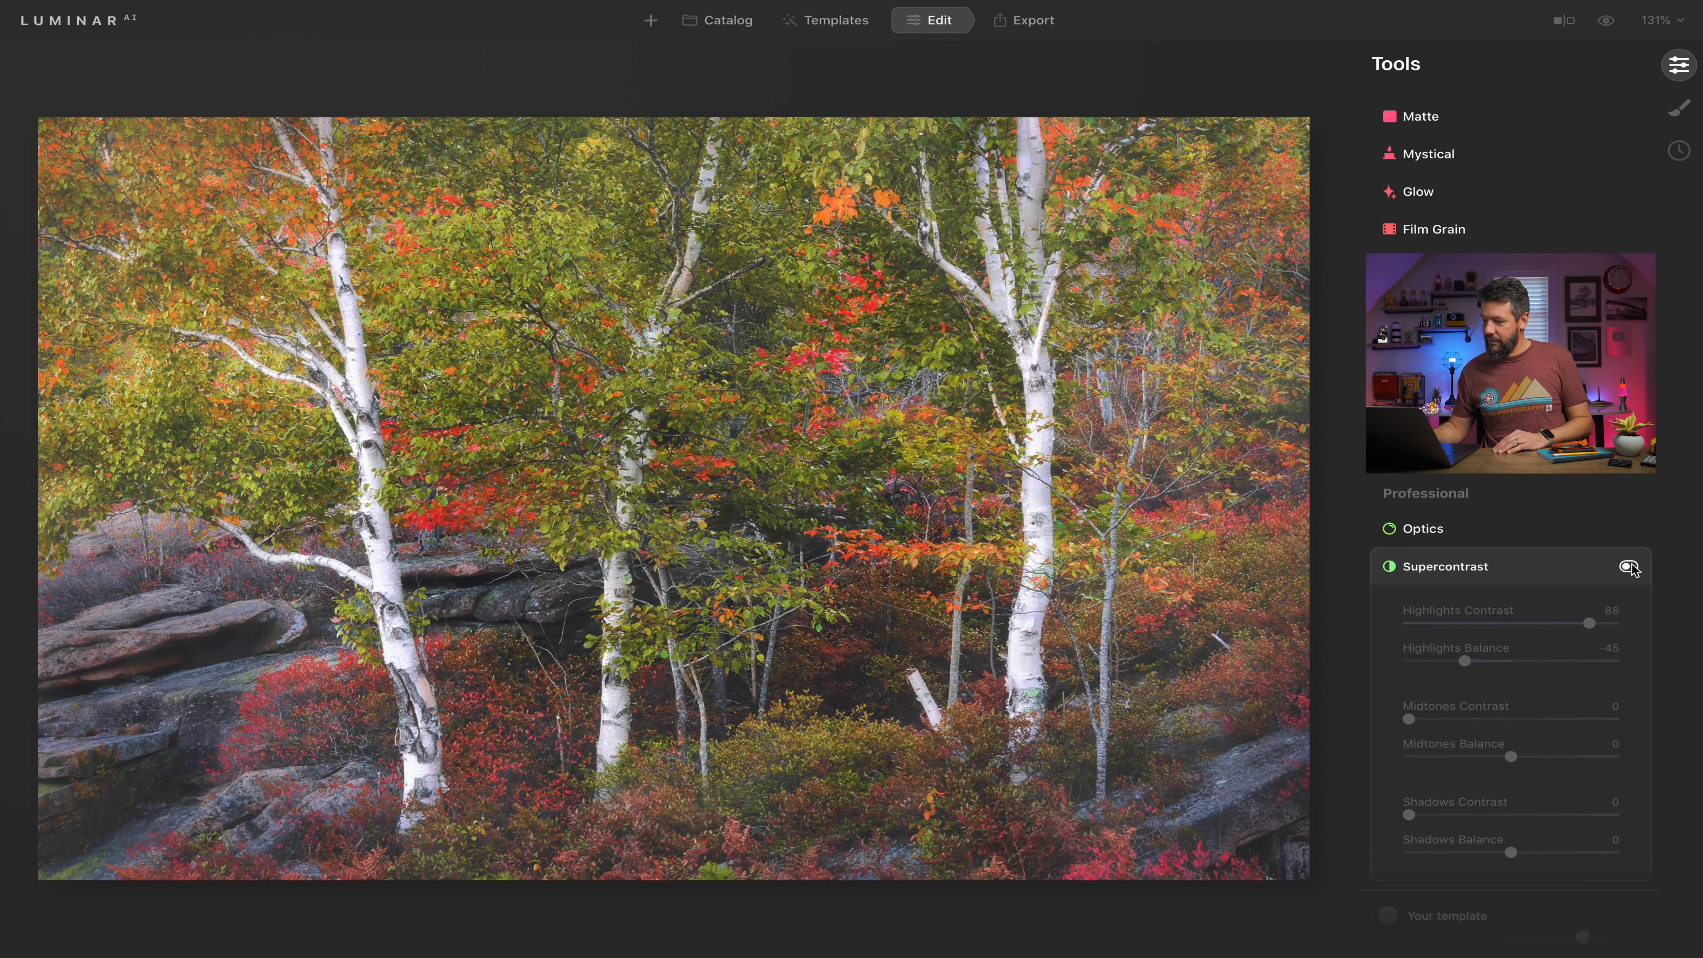
pyautogui.click(1632, 568)
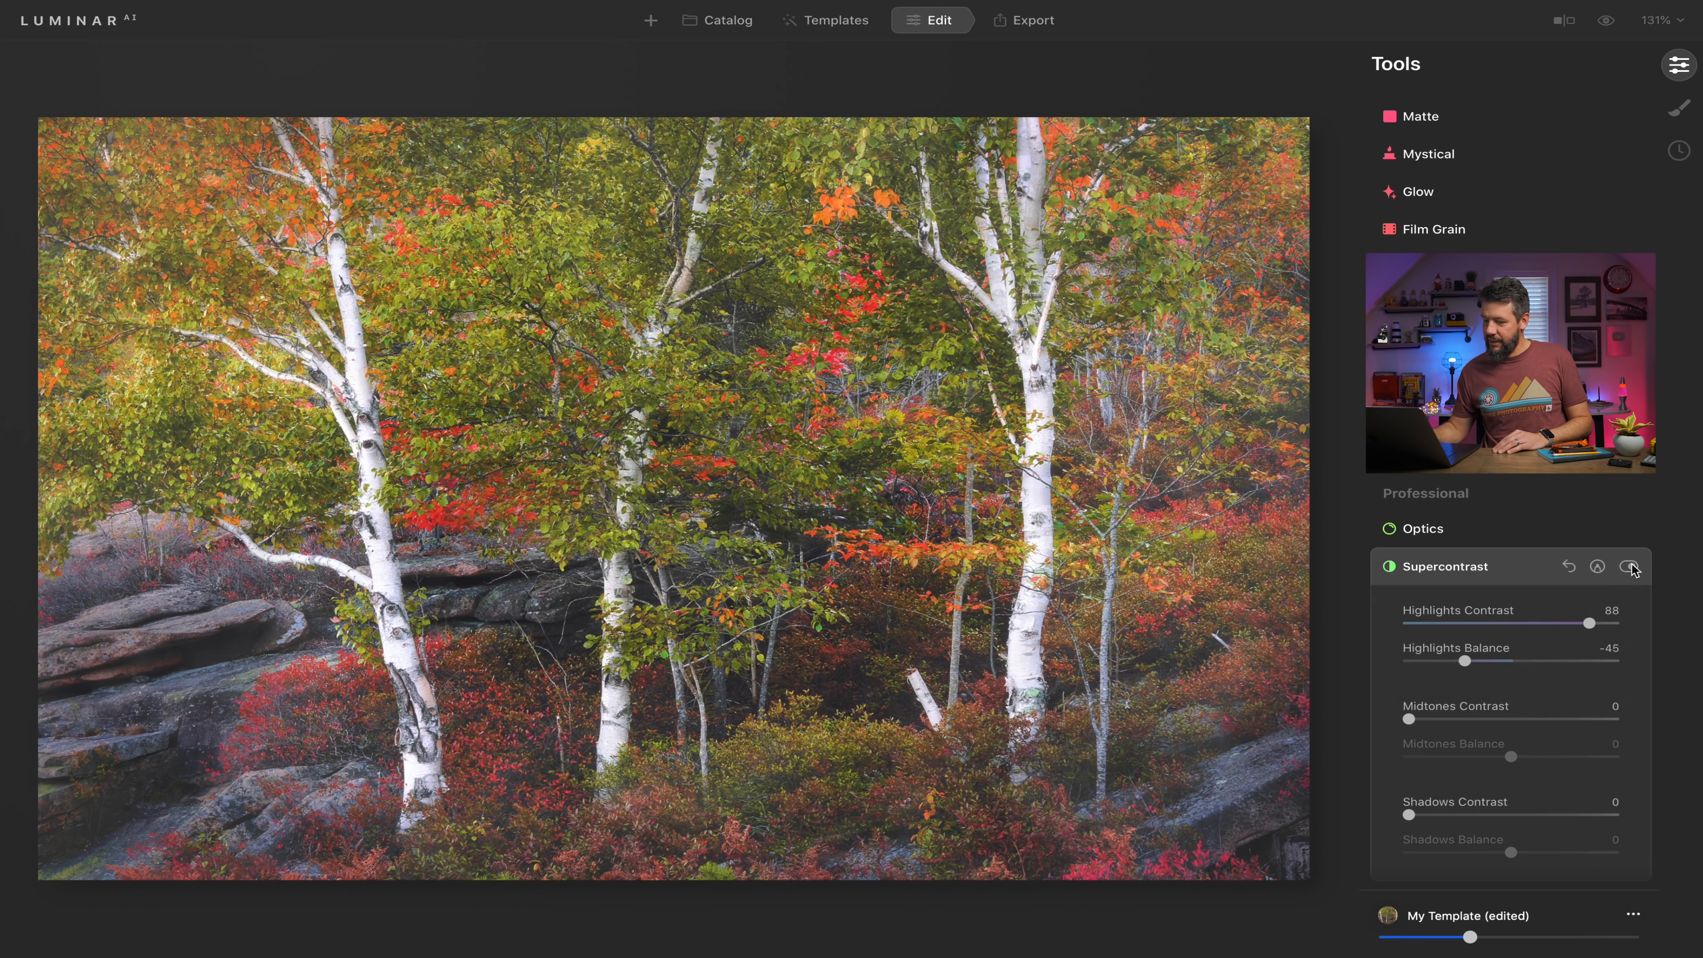
pyautogui.click(1631, 568)
pyautogui.click(1632, 568)
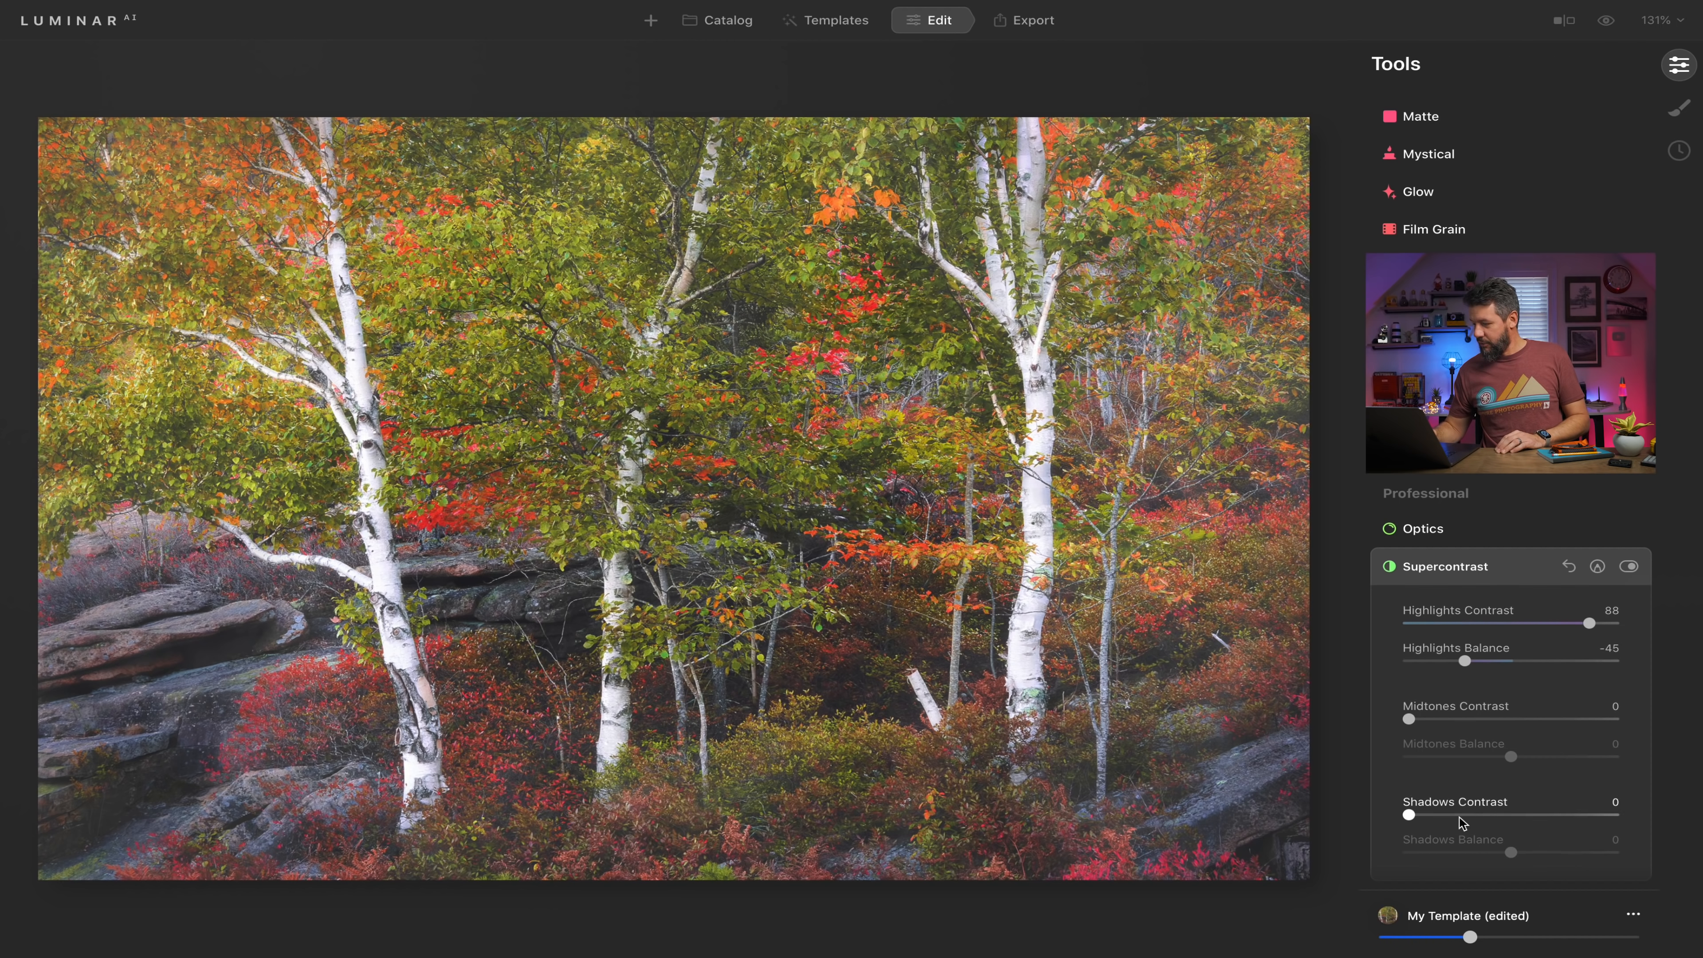
# Raise Supercontrast's Shadows Contrast to 75 and compare the photo with the tool off and on.
pyautogui.moveTo(1411, 814); pyautogui.dragTo(1561, 814)
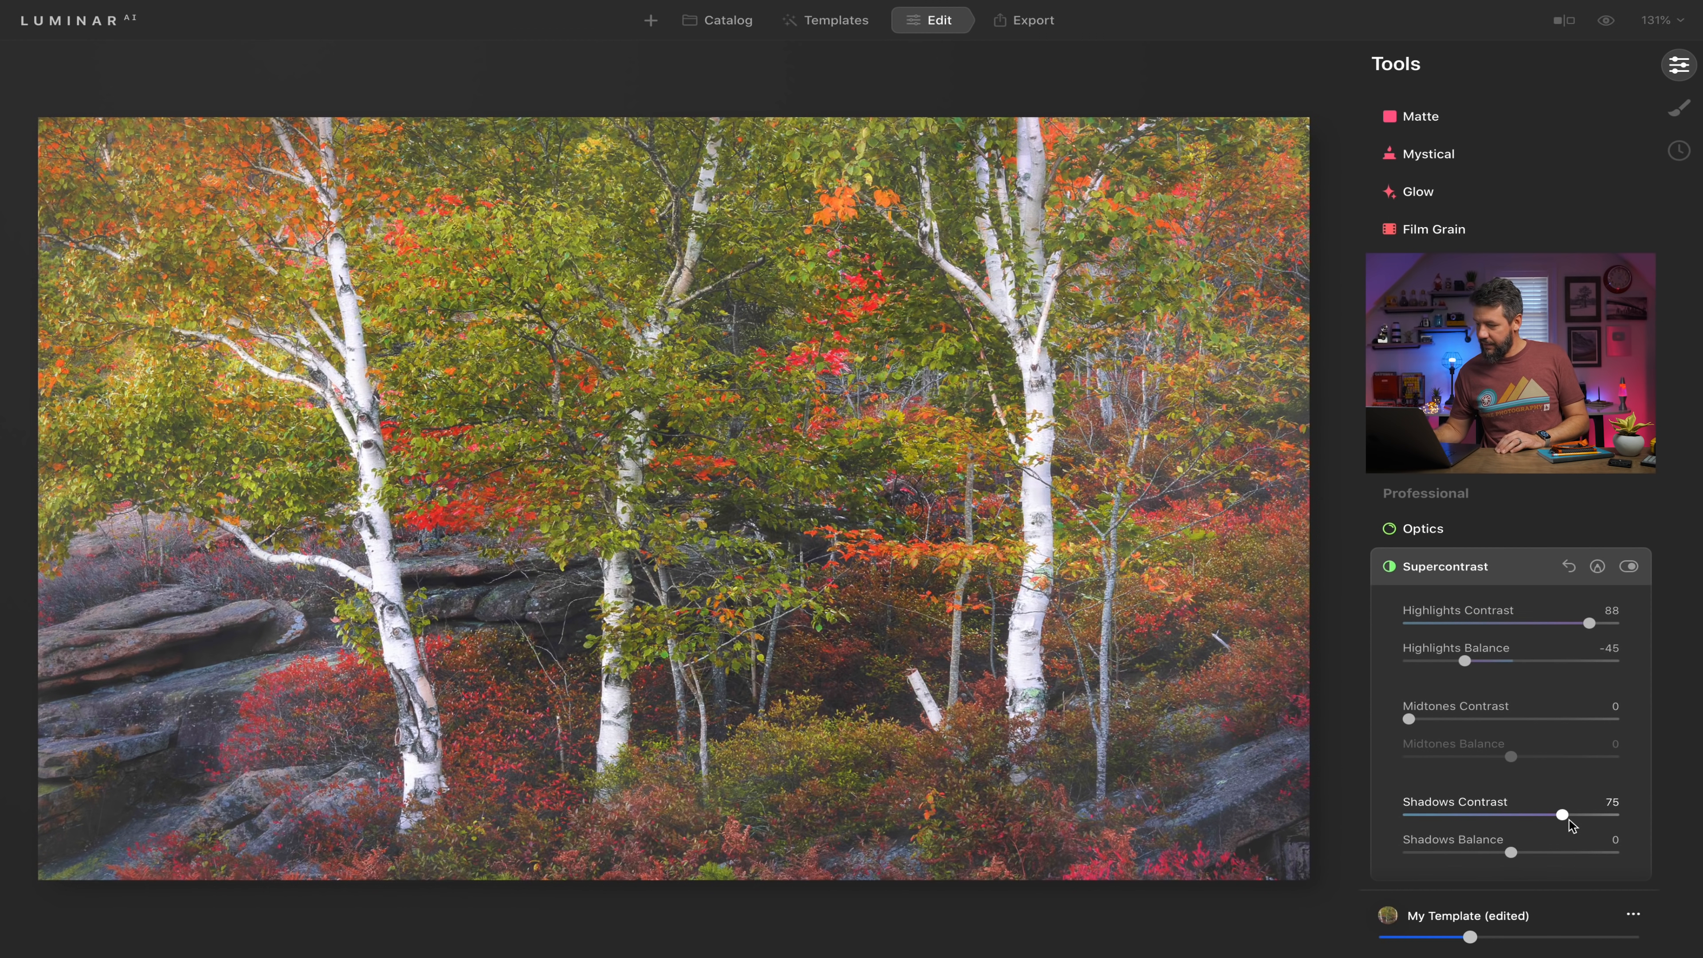
pyautogui.click(1629, 568)
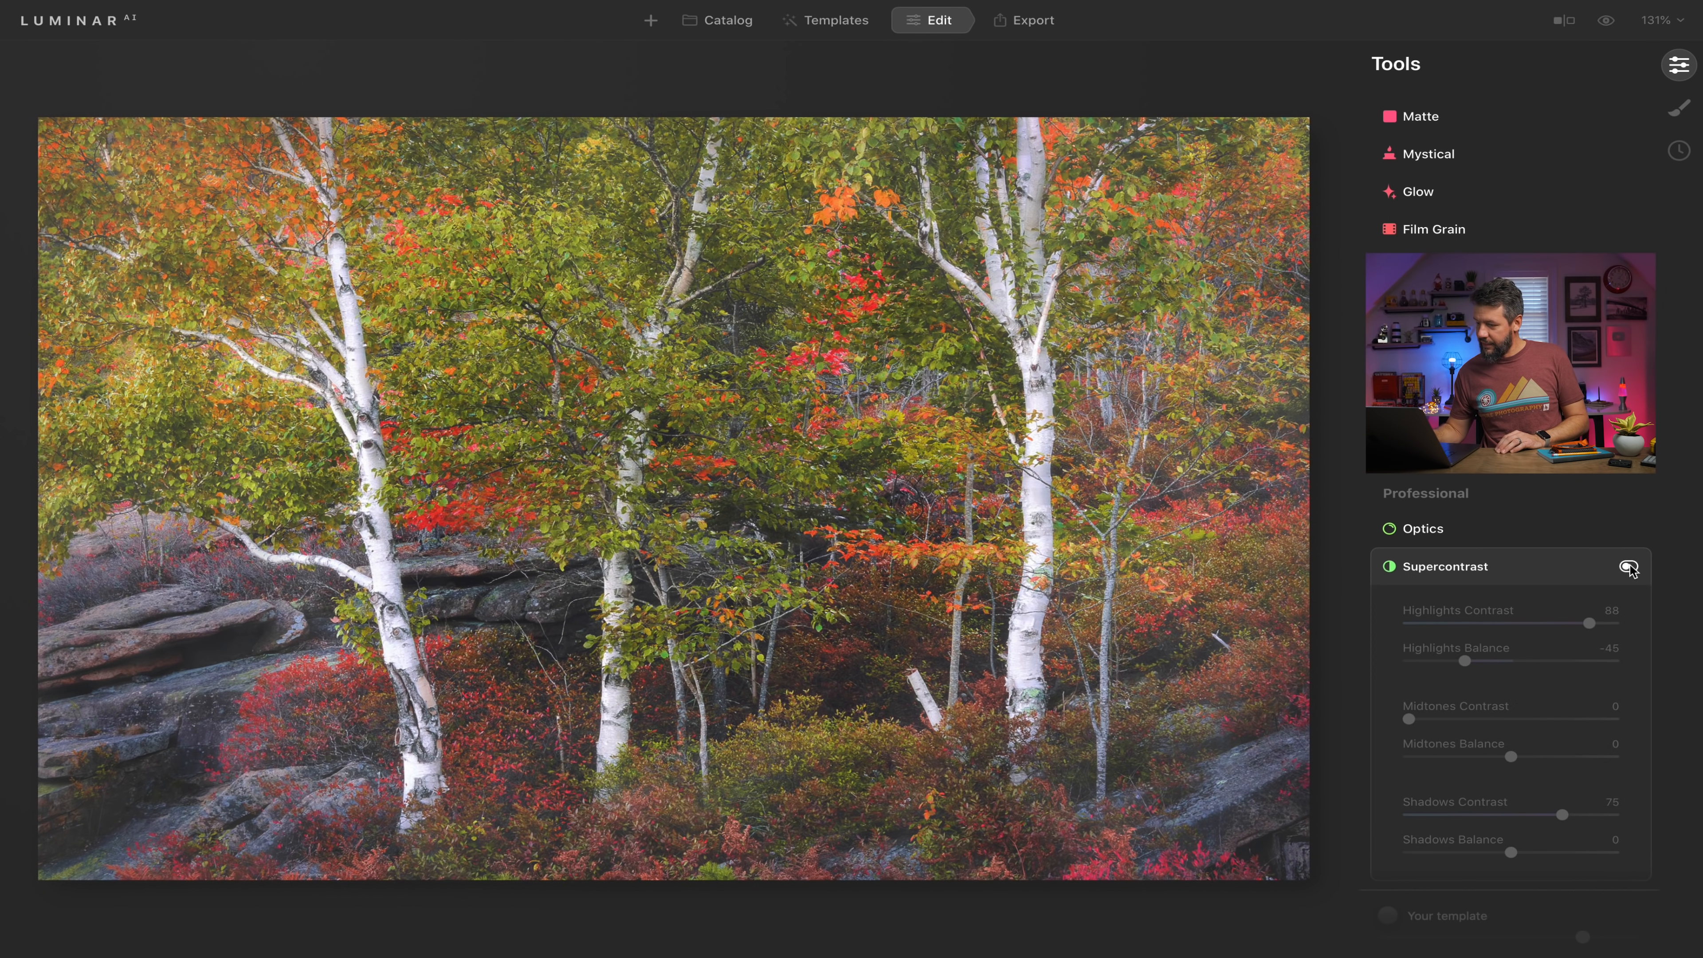
pyautogui.click(1630, 567)
pyautogui.click(1629, 567)
pyautogui.click(1630, 568)
# Set Shadows Contrast to 73, Shadows Balance to 37 and Midtones Contrast to 29 in Supercontrast.
pyautogui.moveTo(1563, 815); pyautogui.dragTo(1613, 815)
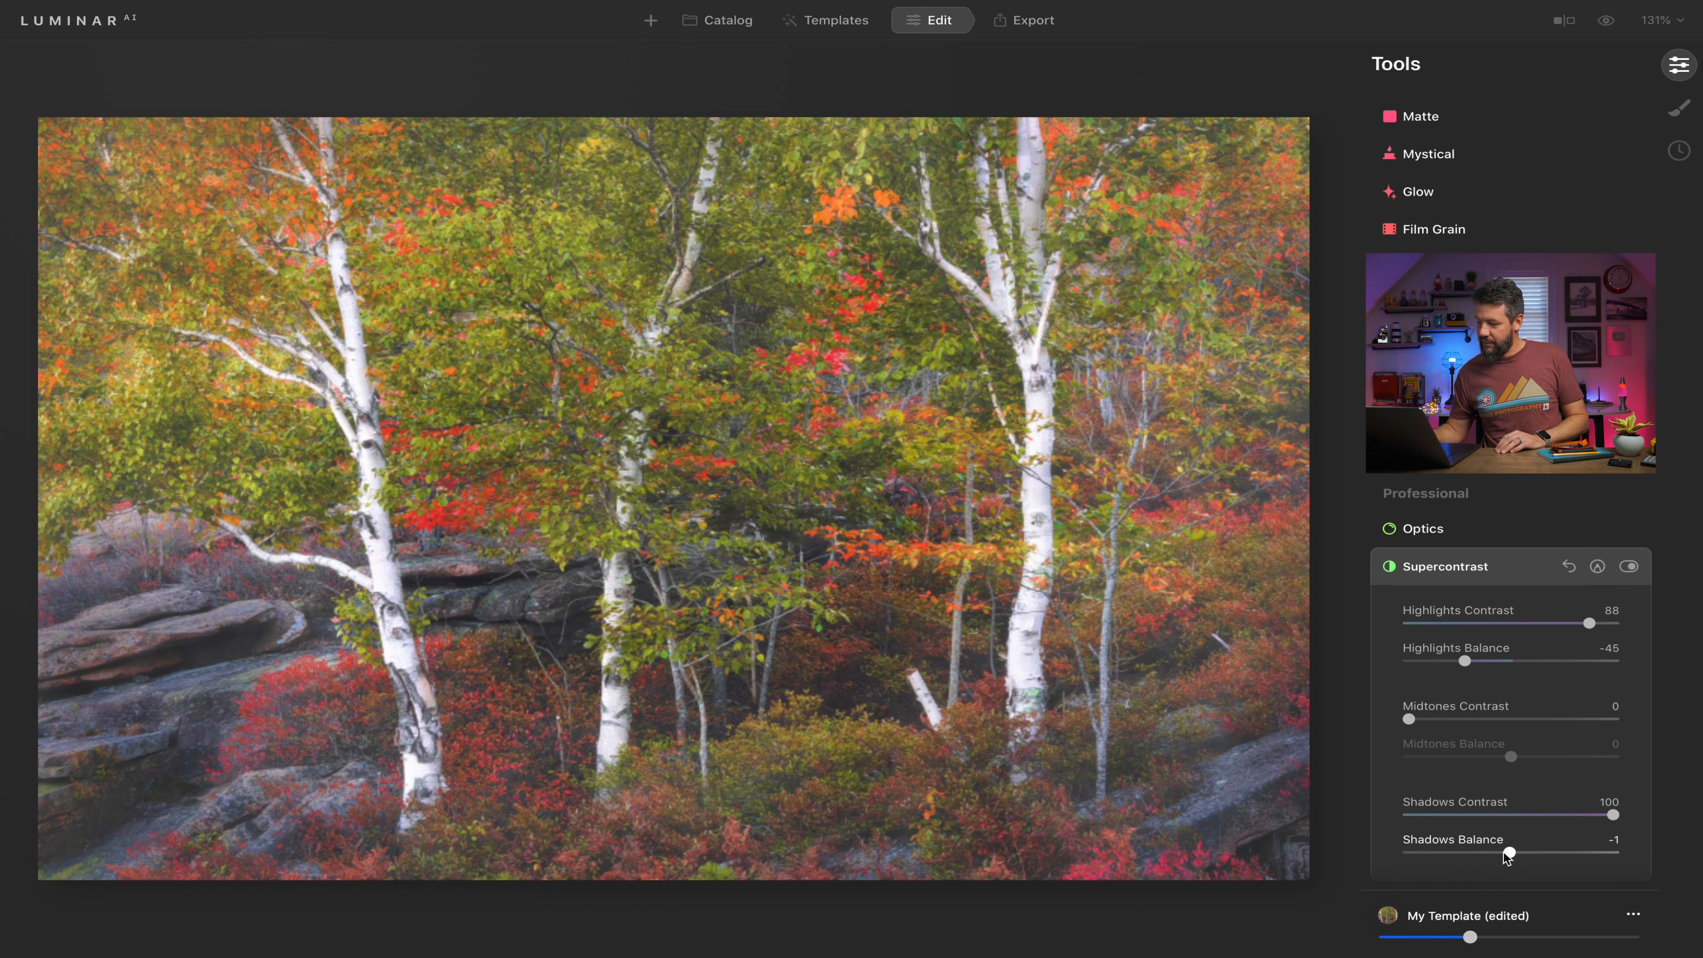
pyautogui.moveTo(1470, 855); pyautogui.dragTo(1410, 857)
pyautogui.moveTo(1431, 856); pyautogui.dragTo(1548, 860)
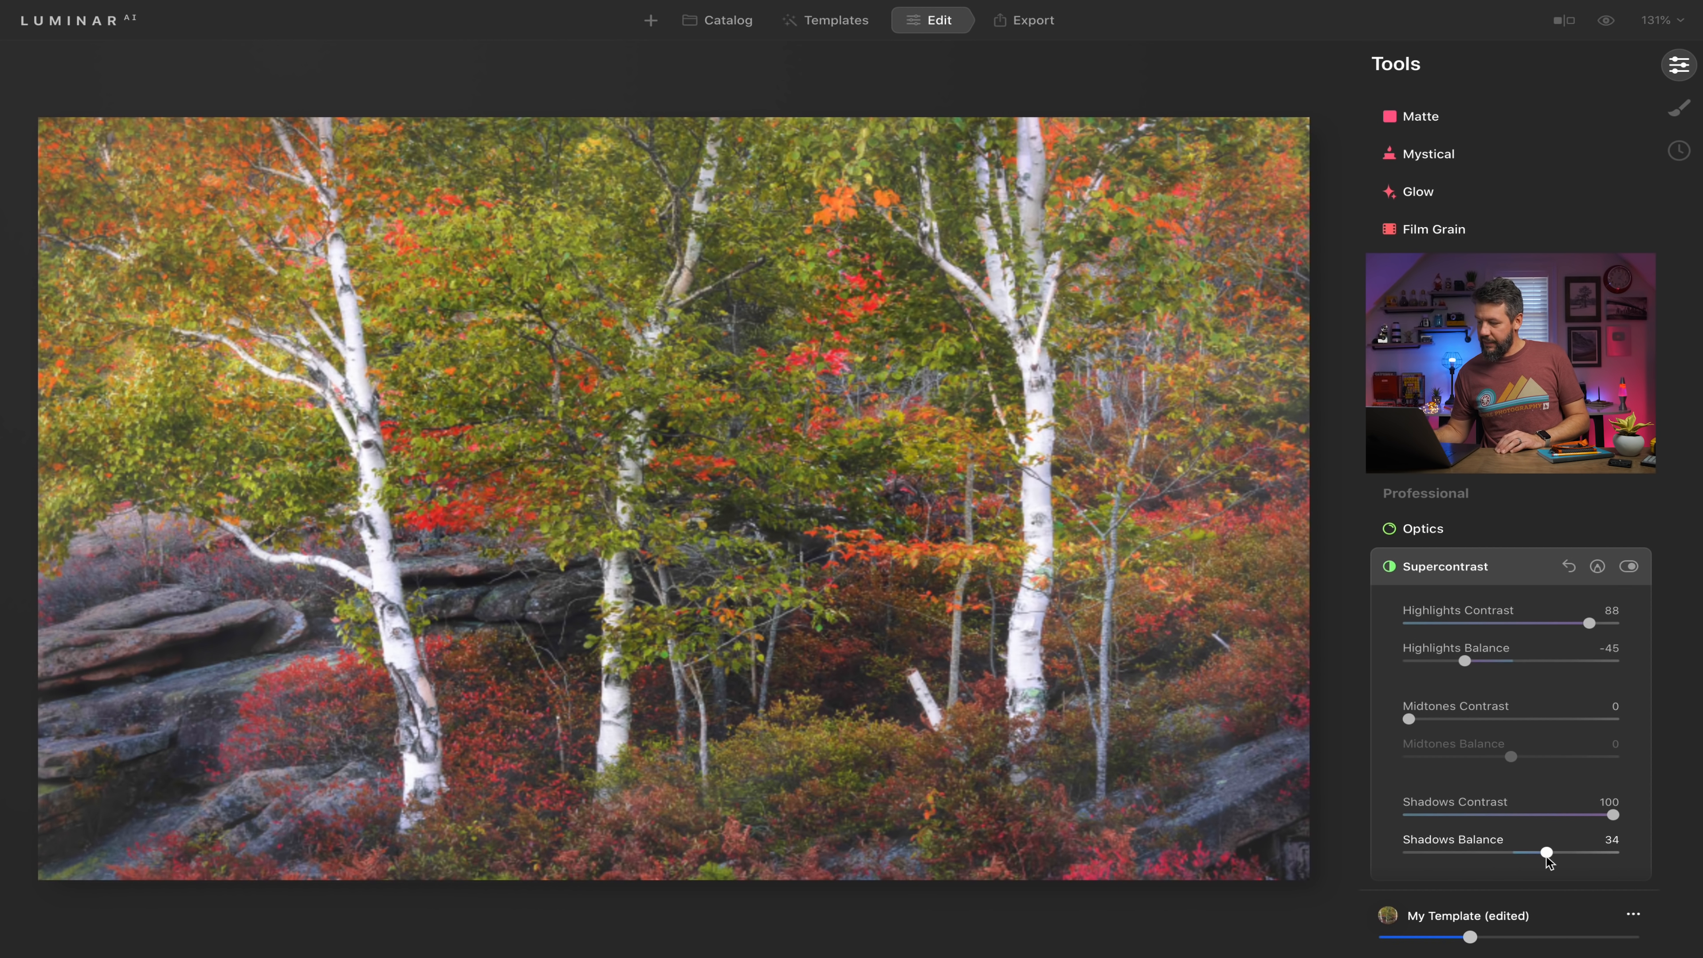
pyautogui.click(1552, 814)
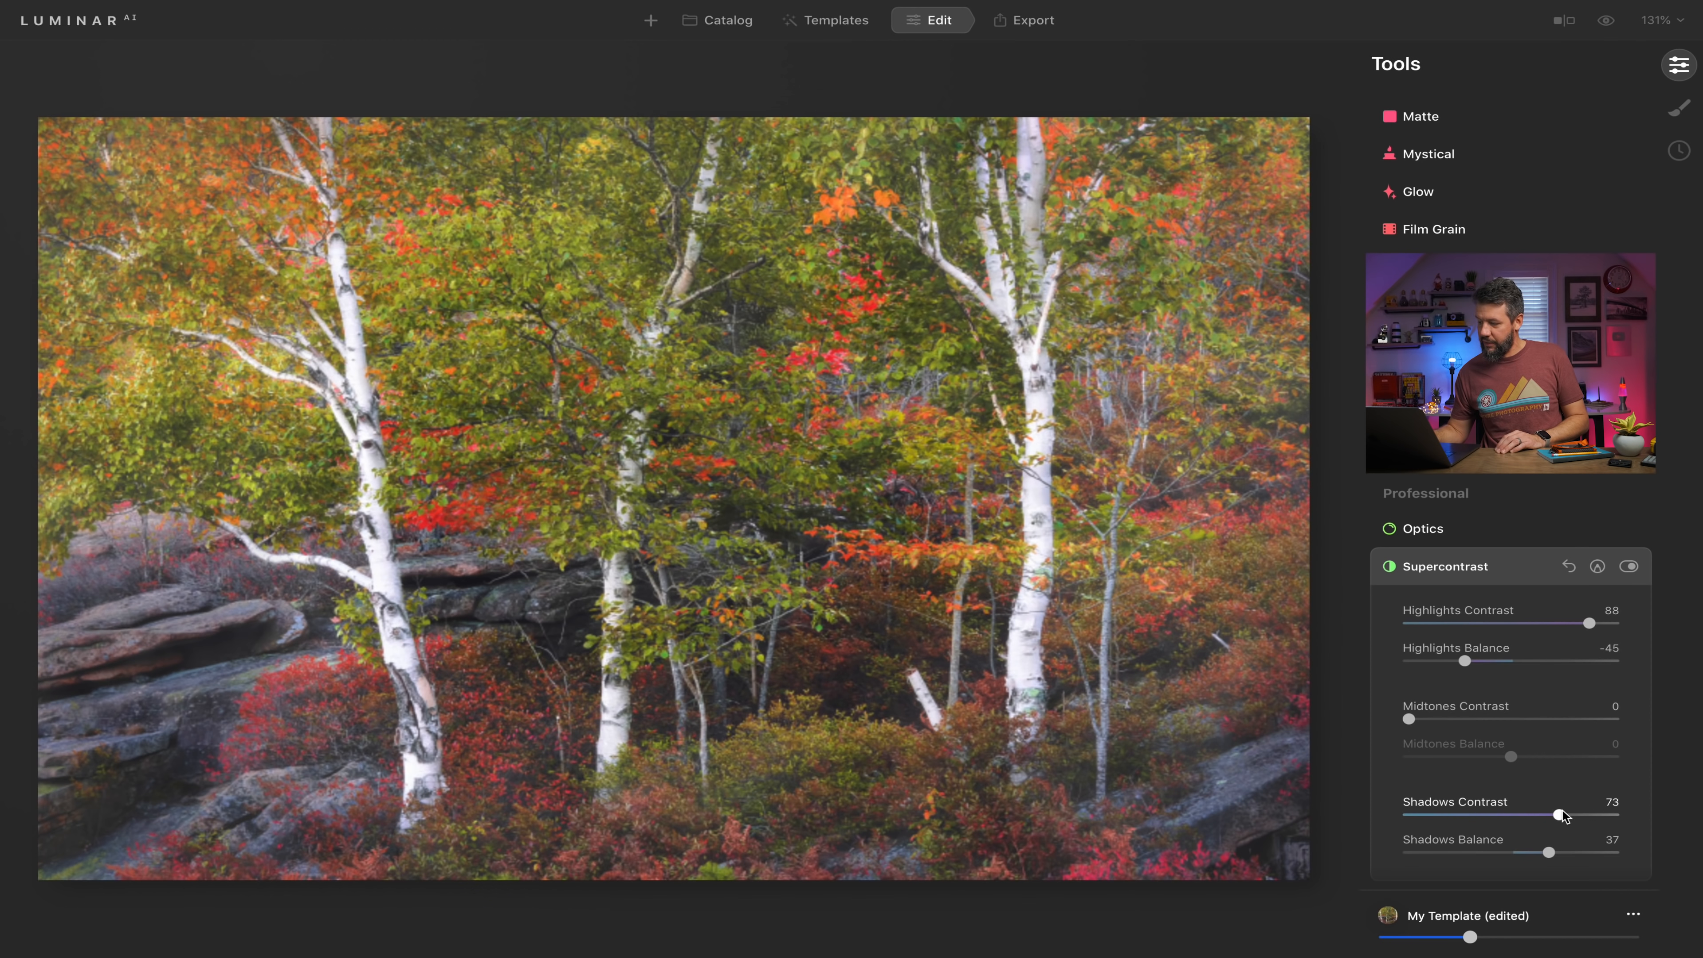
pyautogui.moveTo(1410, 721); pyautogui.dragTo(1457, 726)
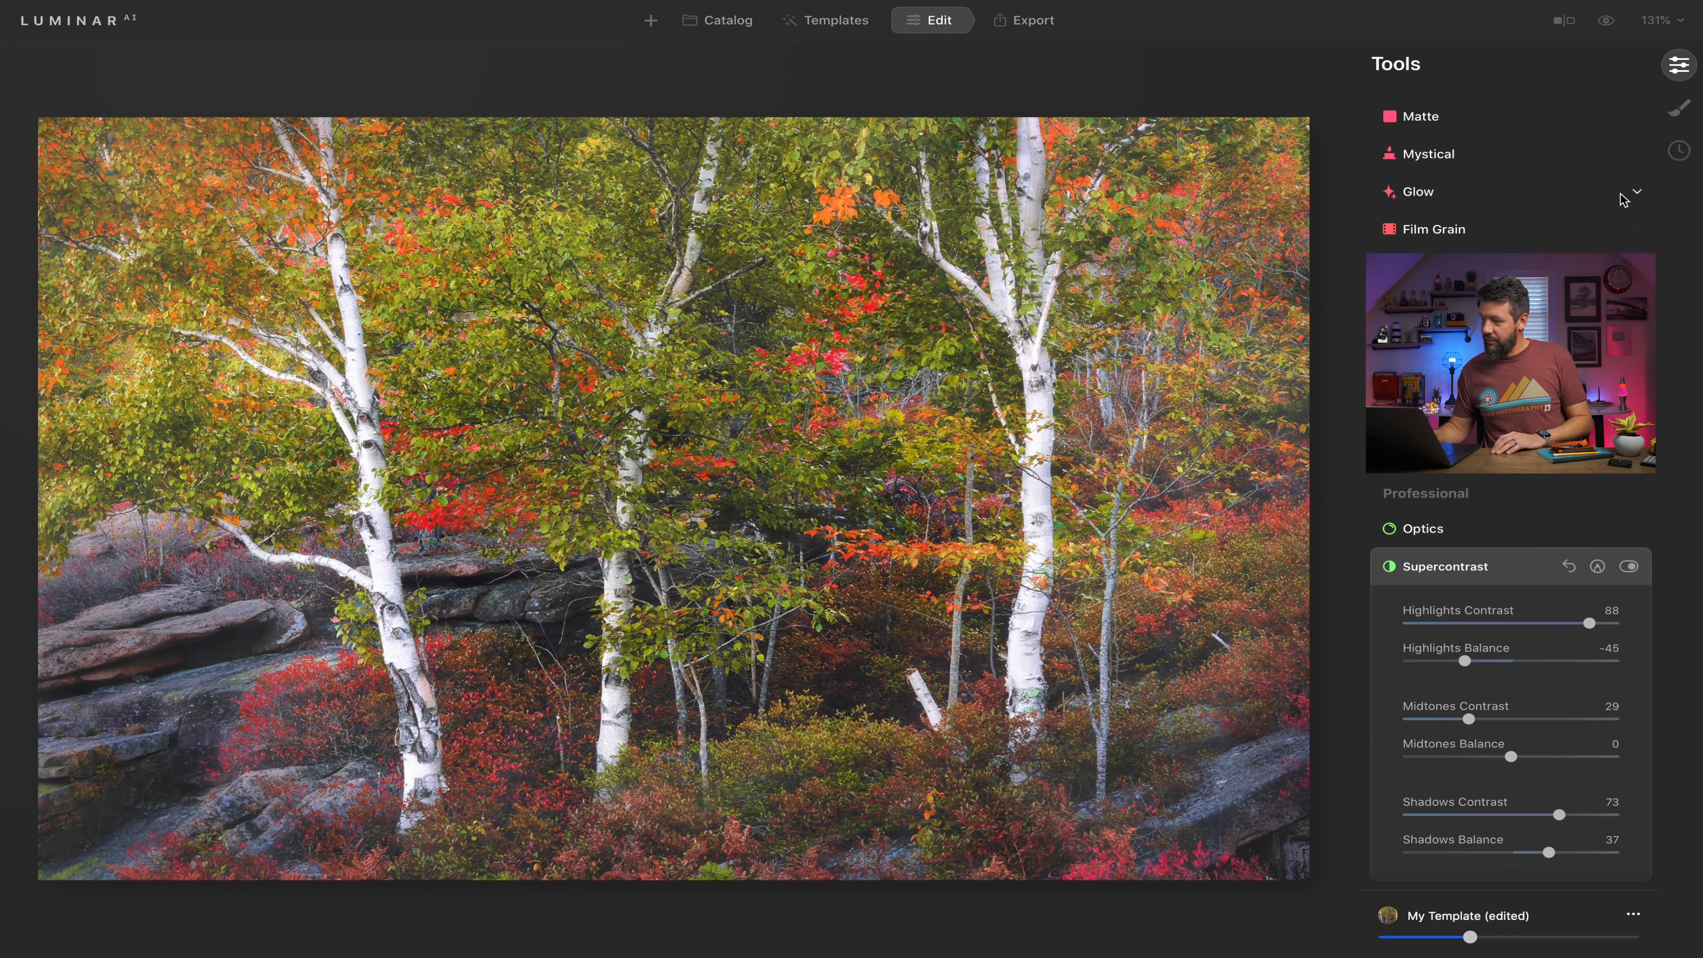
# Compare the birch photo before and after editing, using the full preview and a split view swept across the image.
pyautogui.click(1612, 24)
pyautogui.click(1612, 24)
pyautogui.click(1612, 24)
pyautogui.click(1612, 24)
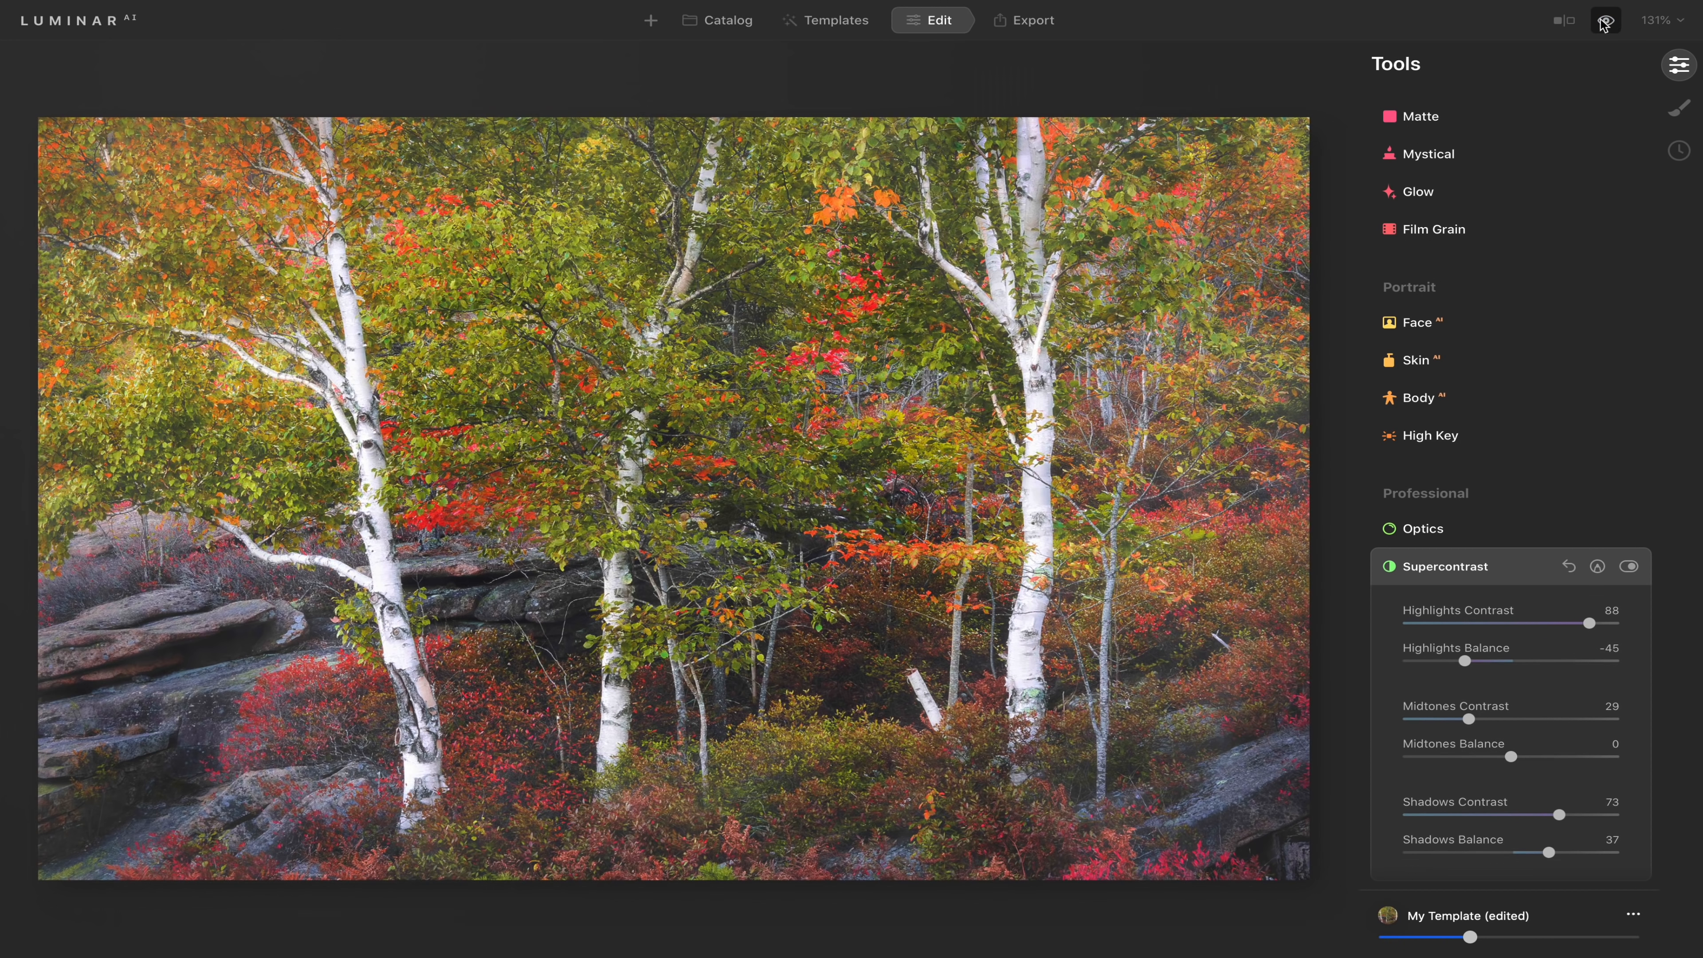
pyautogui.click(1568, 24)
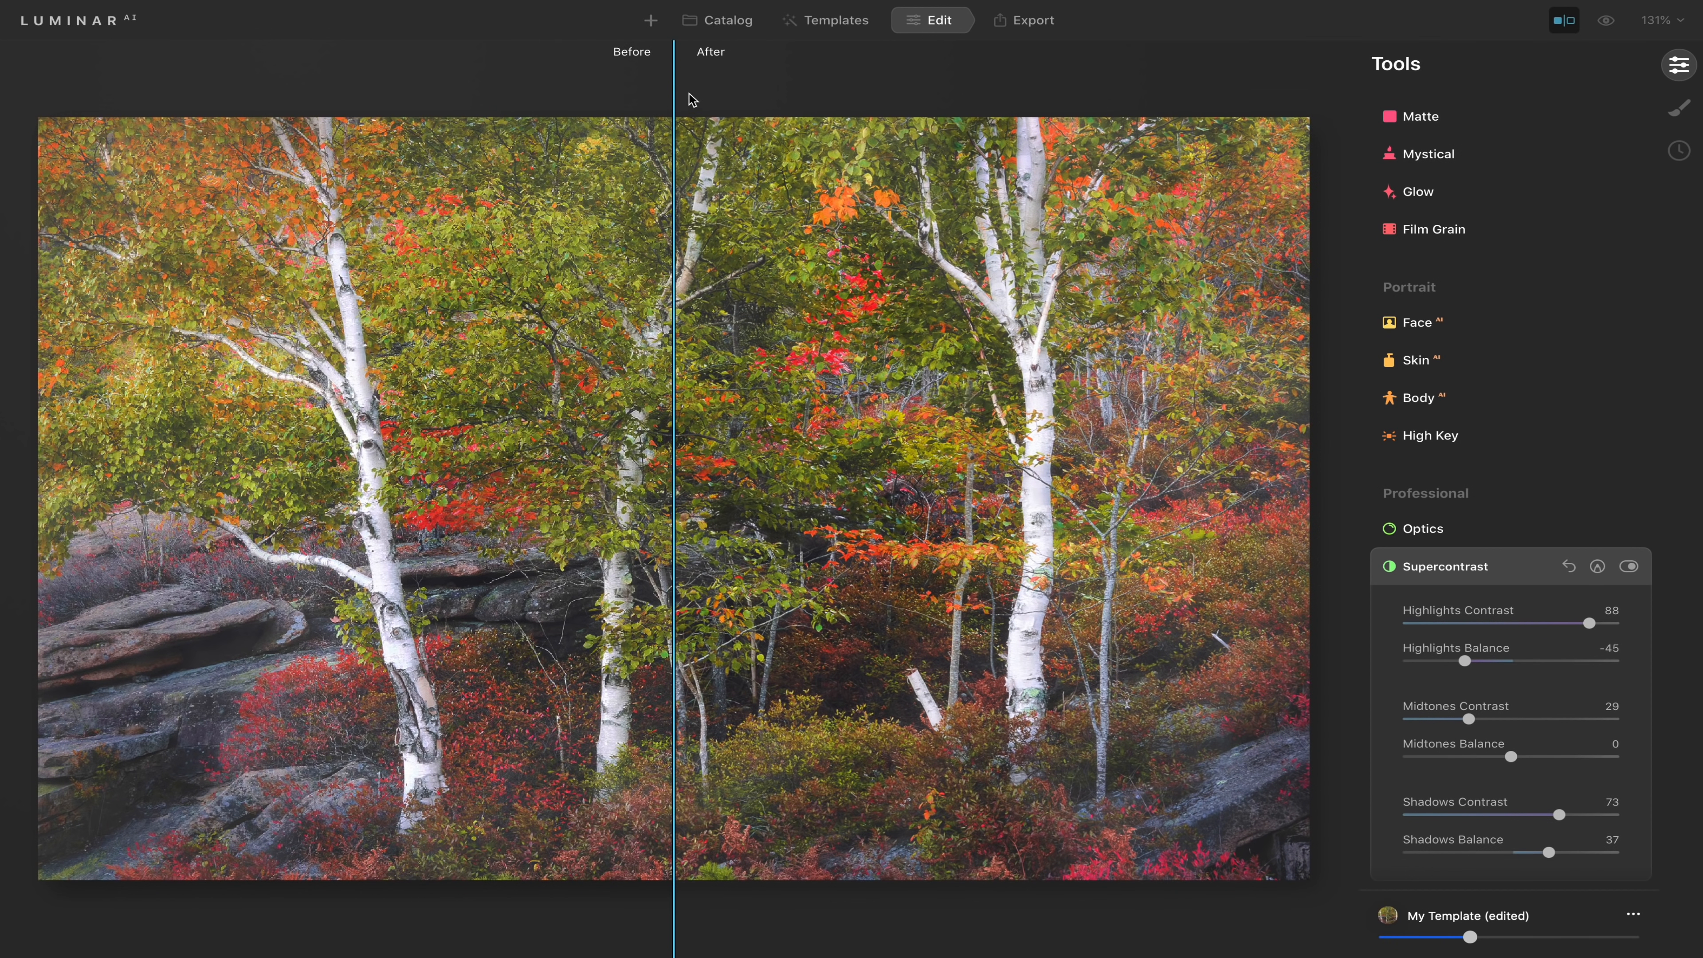
pyautogui.moveTo(675, 93); pyautogui.dragTo(373, 268)
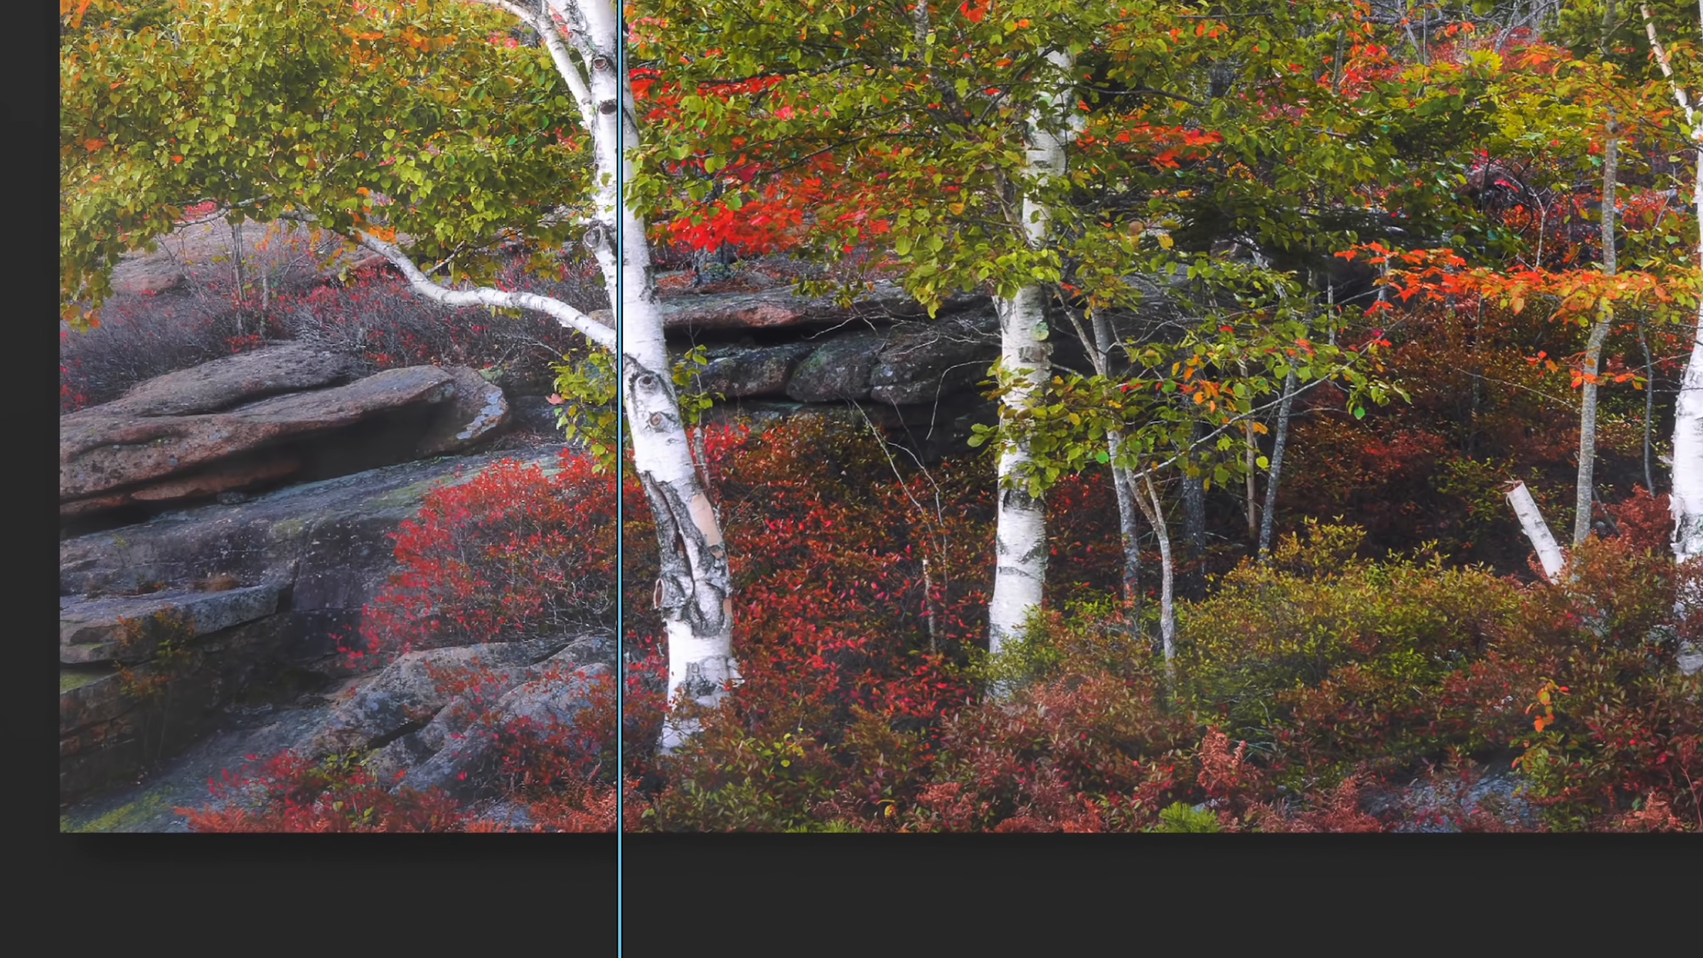
pyautogui.moveTo(618, 268); pyautogui.dragTo(1521, 276)
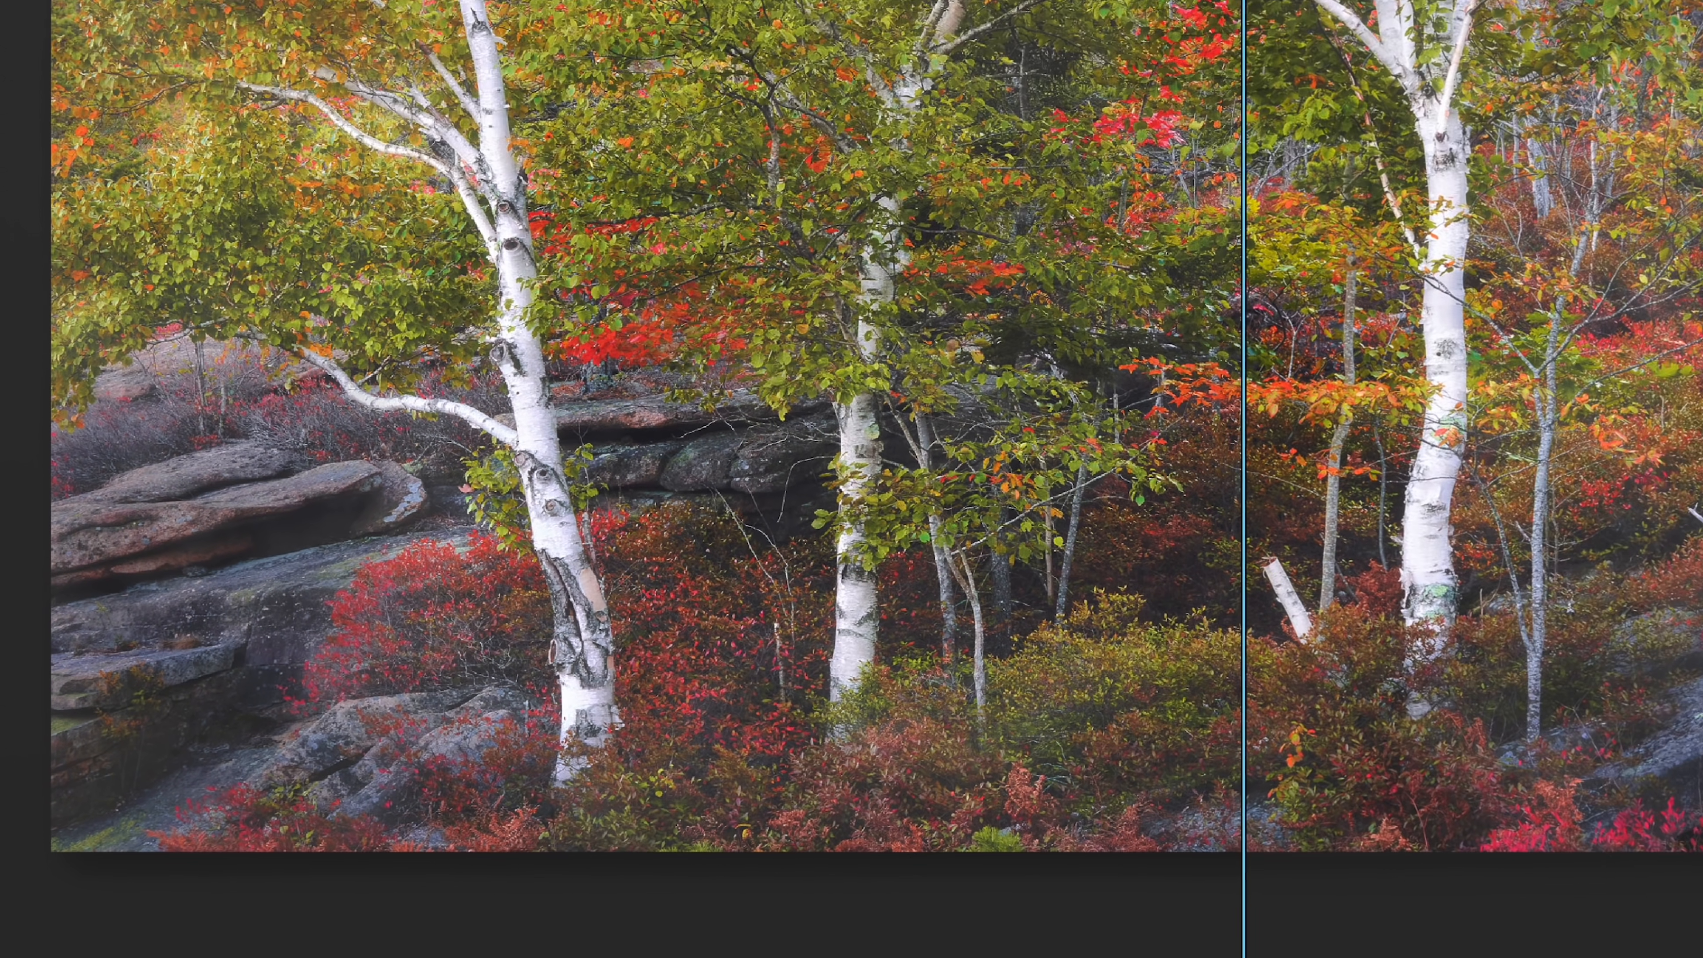
pyautogui.press(';')
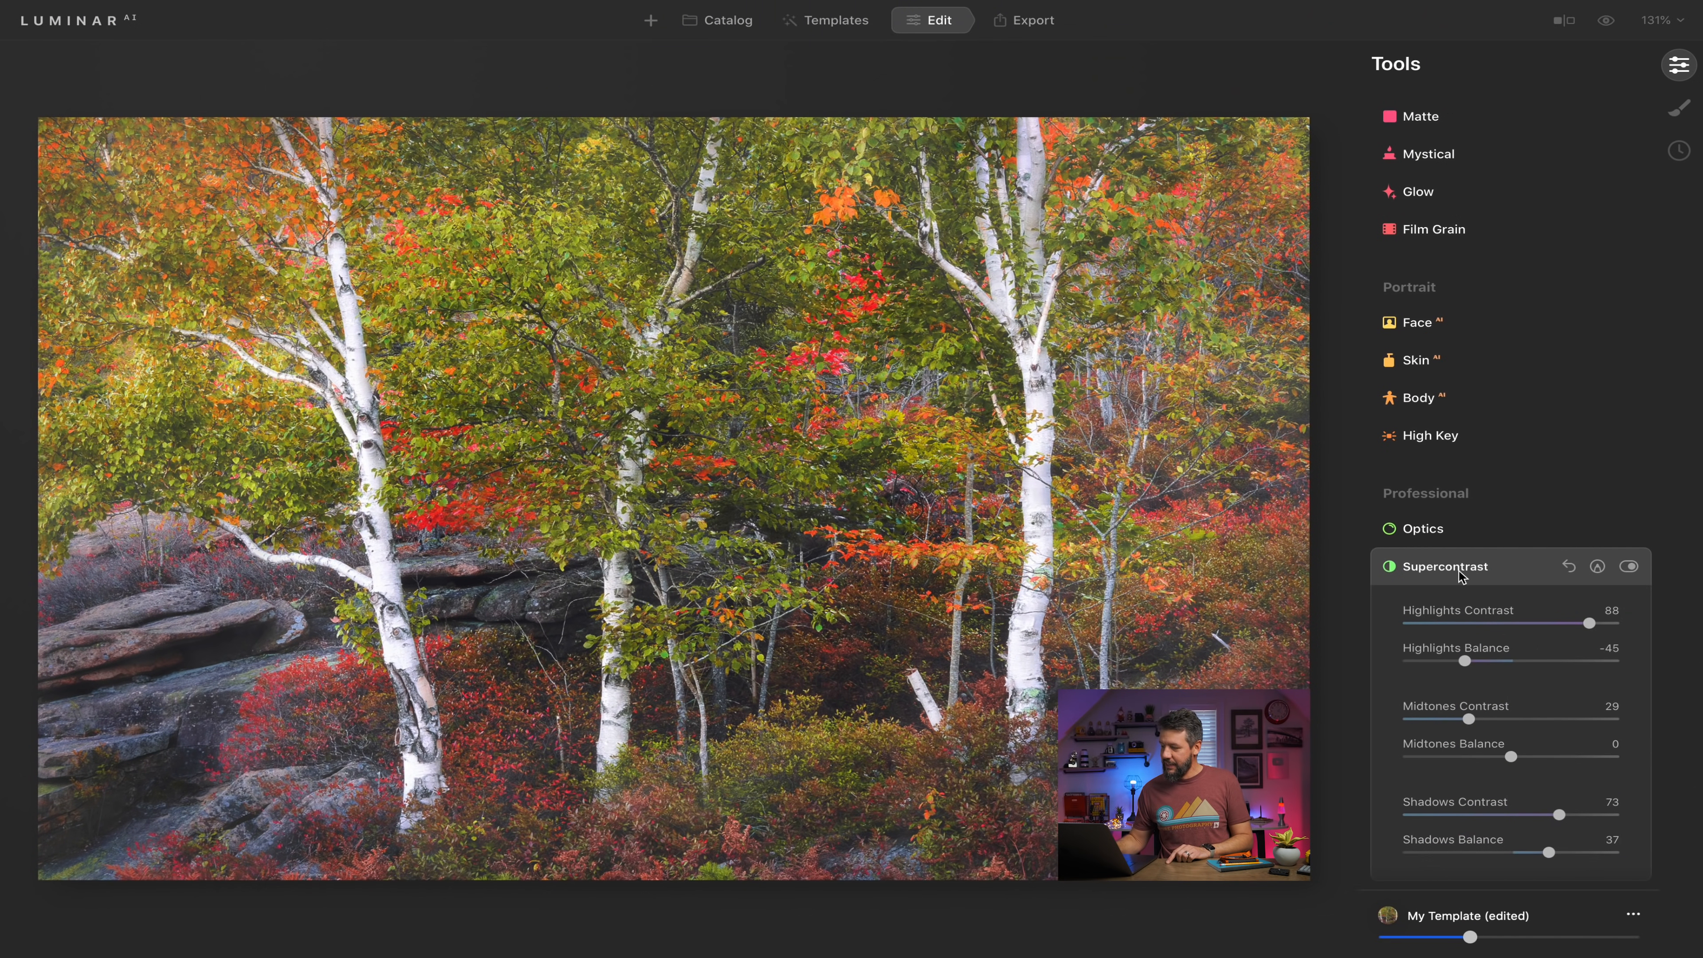
# Try a Midtones Contrast of 91 in Supercontrast, ease it back to a moderate level and collapse the tool.
pyautogui.moveTo(1469, 719); pyautogui.dragTo(1597, 720)
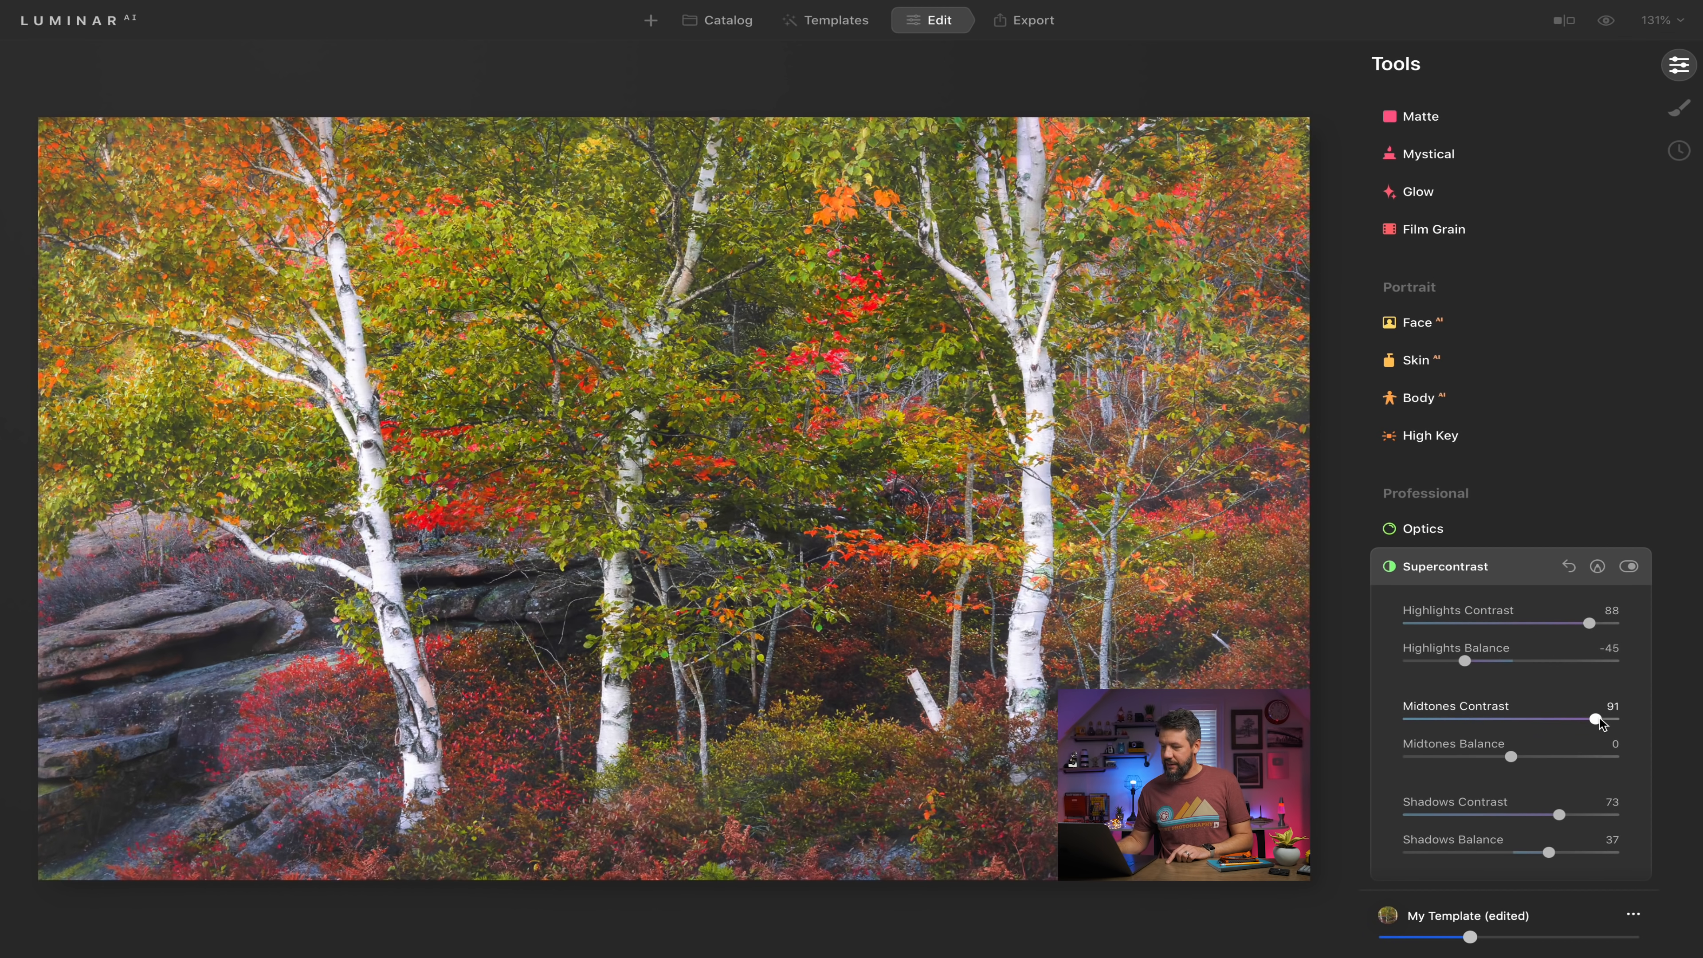
pyautogui.click(1517, 720)
pyautogui.moveTo(1519, 722); pyautogui.dragTo(1533, 722)
pyautogui.click(1459, 567)
# Open the Color tool in the Essentials group, try a lower Vibrance and reset it to 0.
pyautogui.scroll(10, 1456, 569)
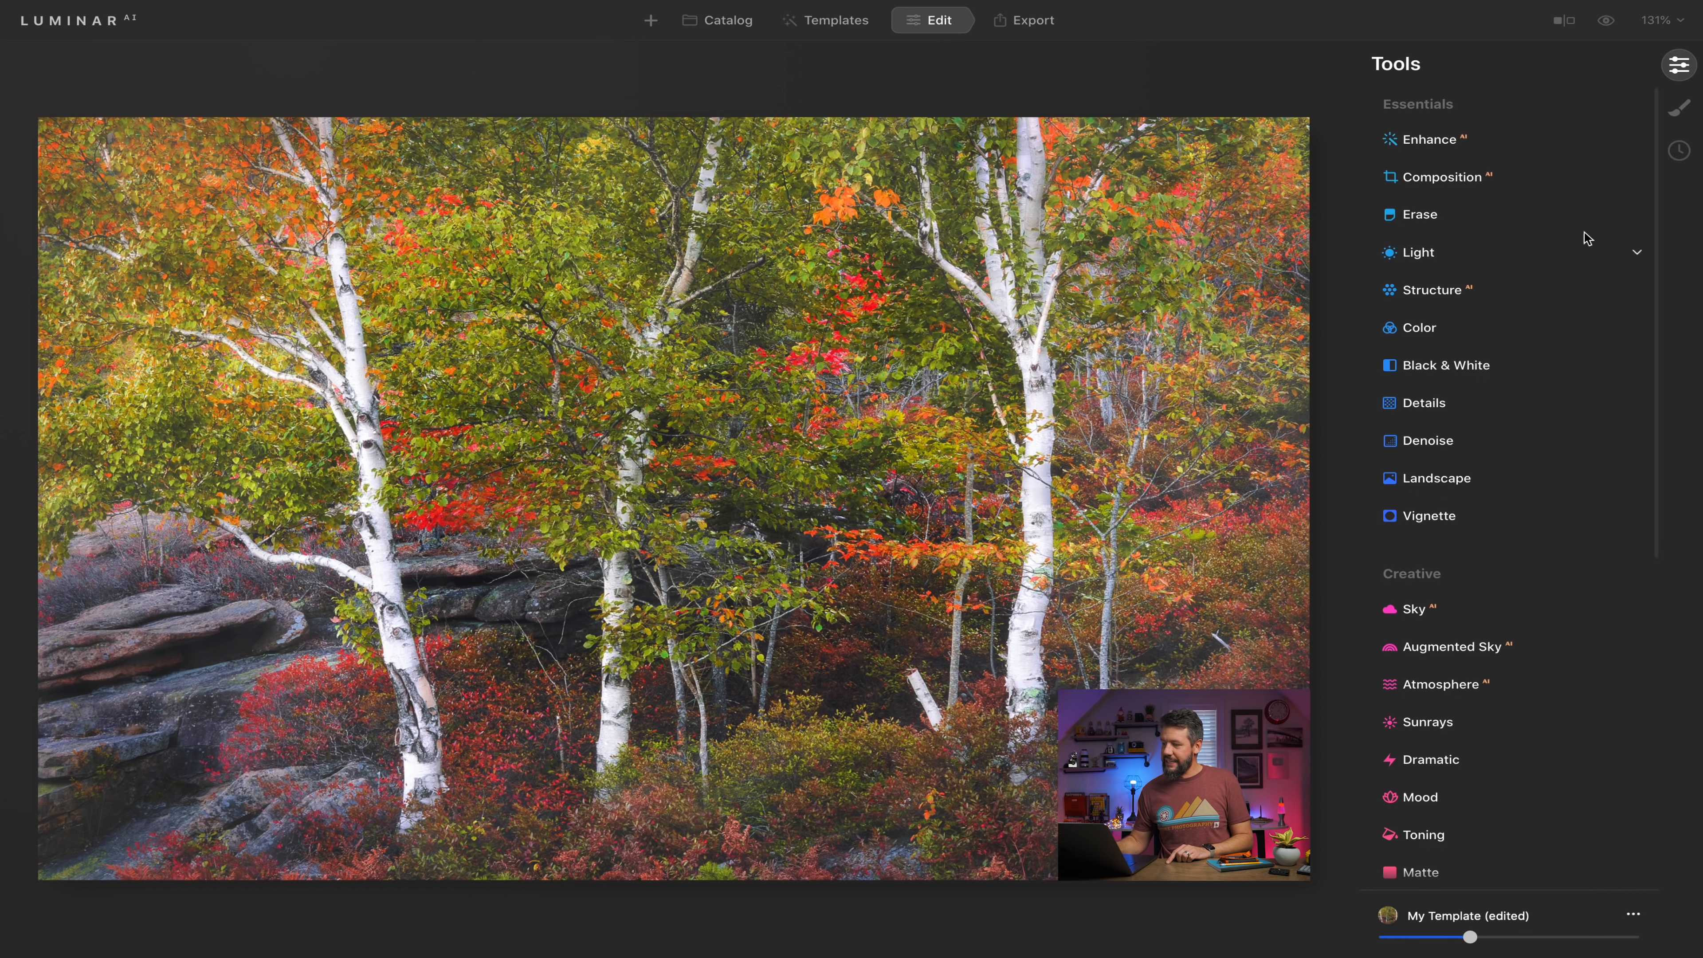
pyautogui.click(1427, 335)
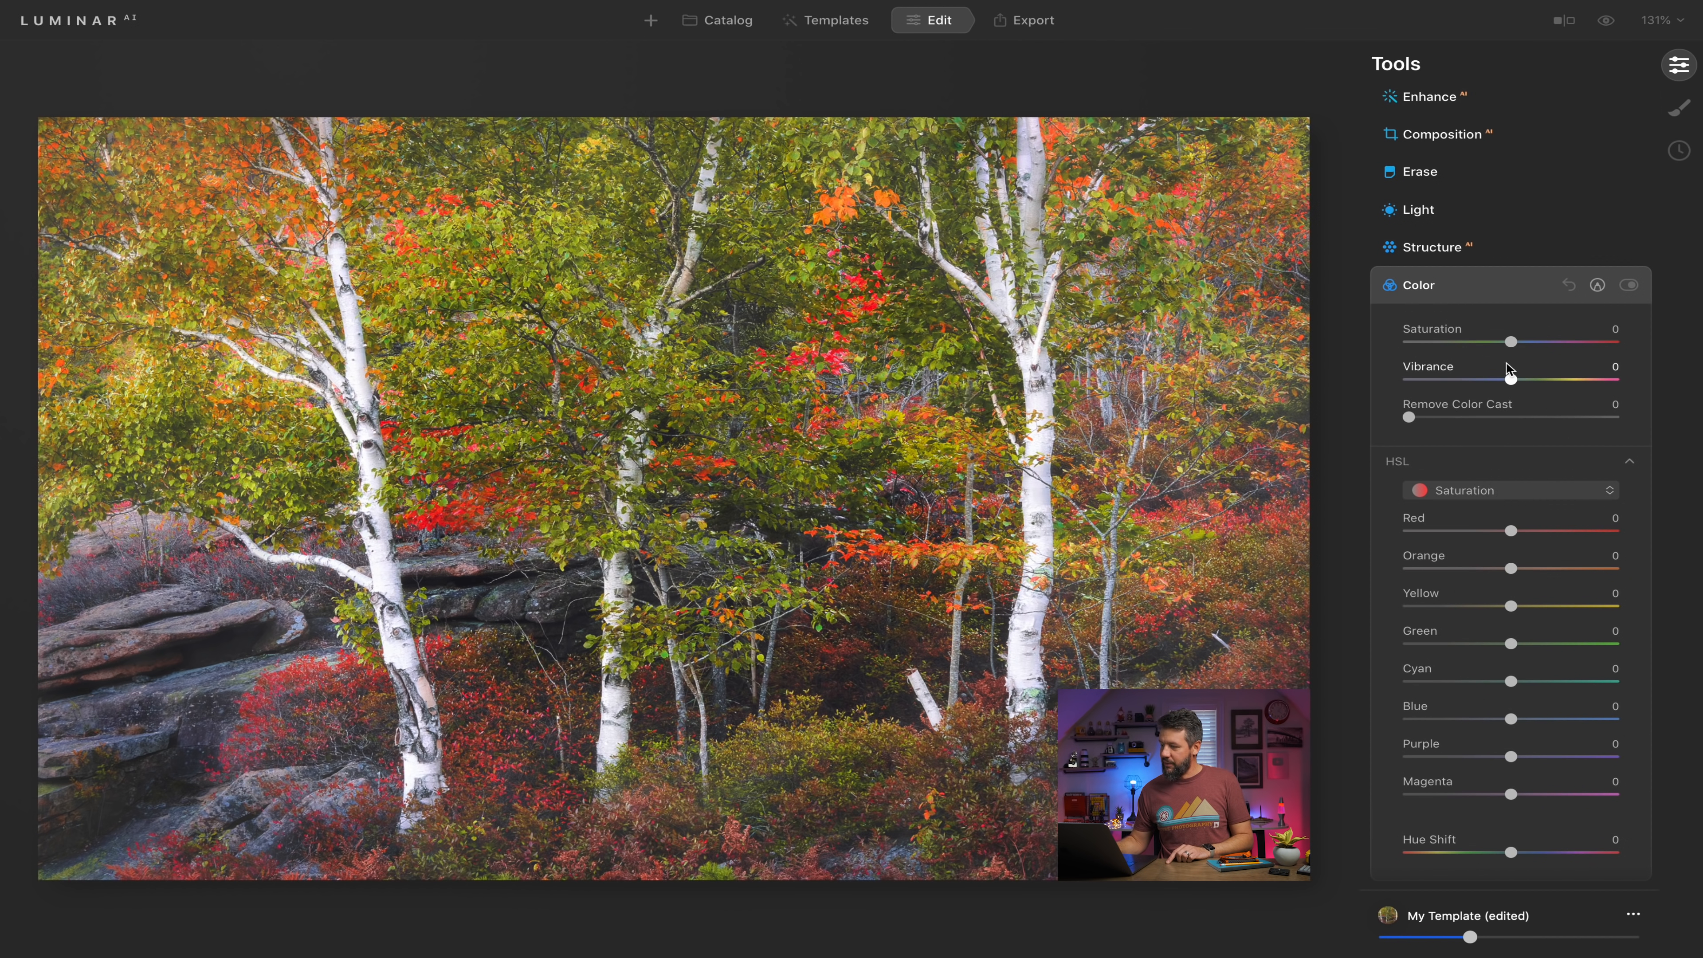
pyautogui.moveTo(1512, 379); pyautogui.dragTo(1490, 380)
pyautogui.doubleClick(1427, 369)
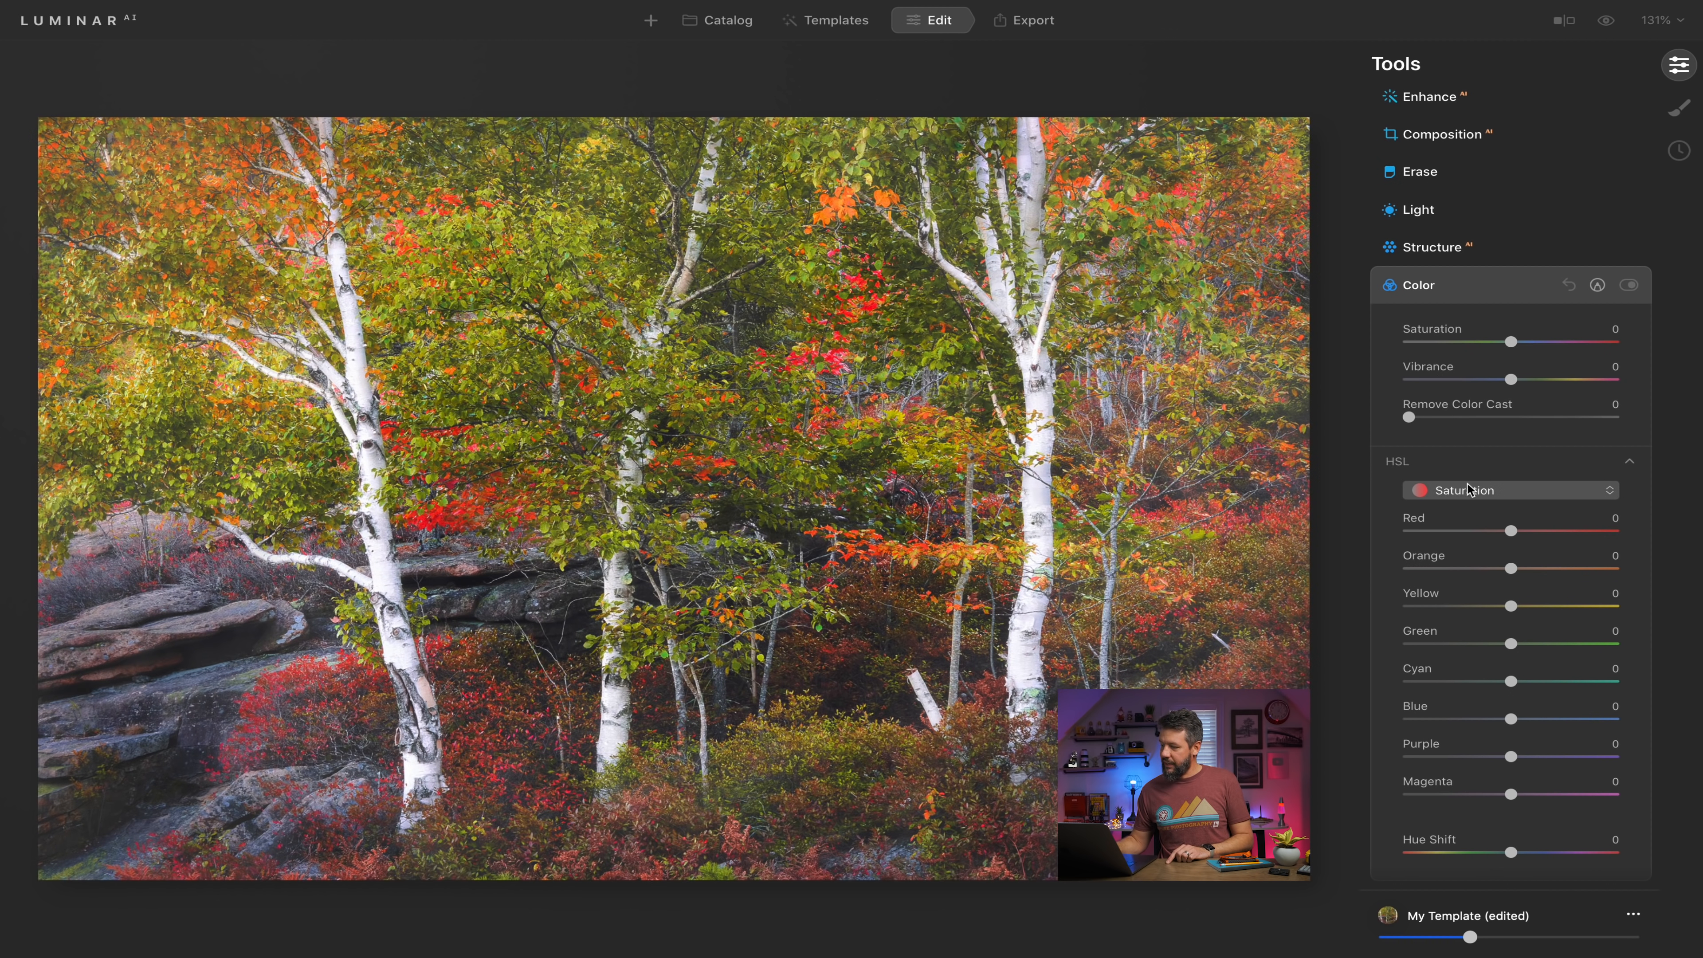
# Set the HSL saturation of Red to -18 and Green to -14 in the Color tool.
pyautogui.click(1529, 489)
pyautogui.click(1482, 535)
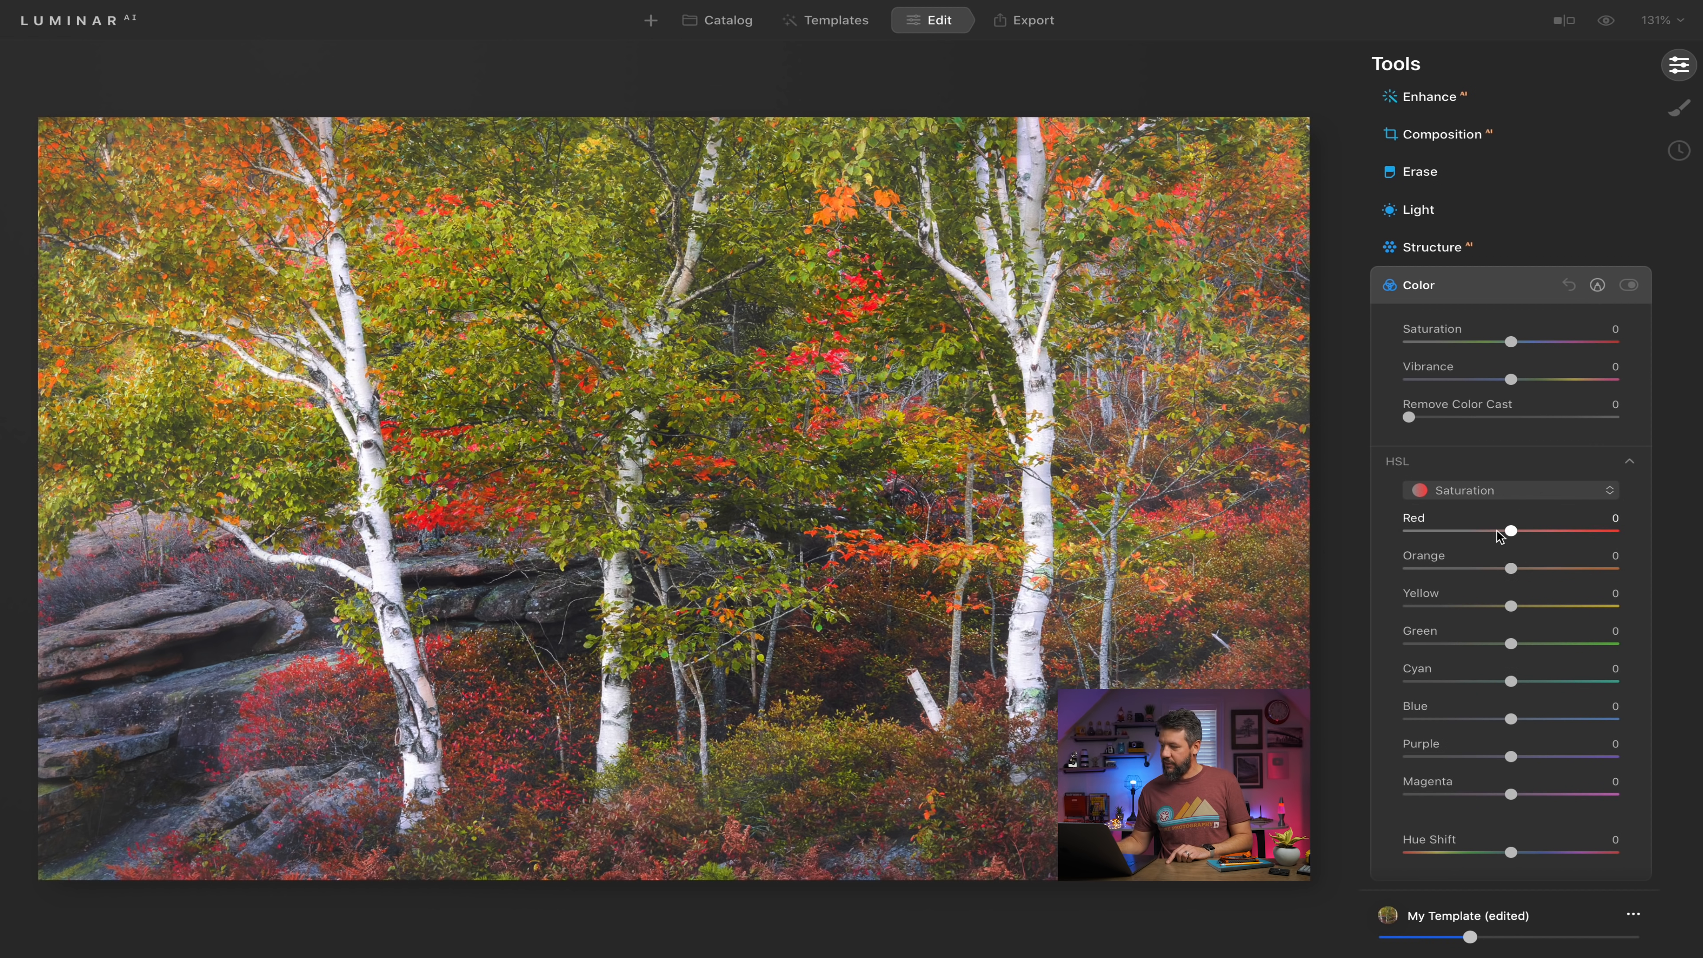
pyautogui.moveTo(1510, 535); pyautogui.dragTo(1494, 535)
pyautogui.moveTo(1509, 652); pyautogui.dragTo(1496, 652)
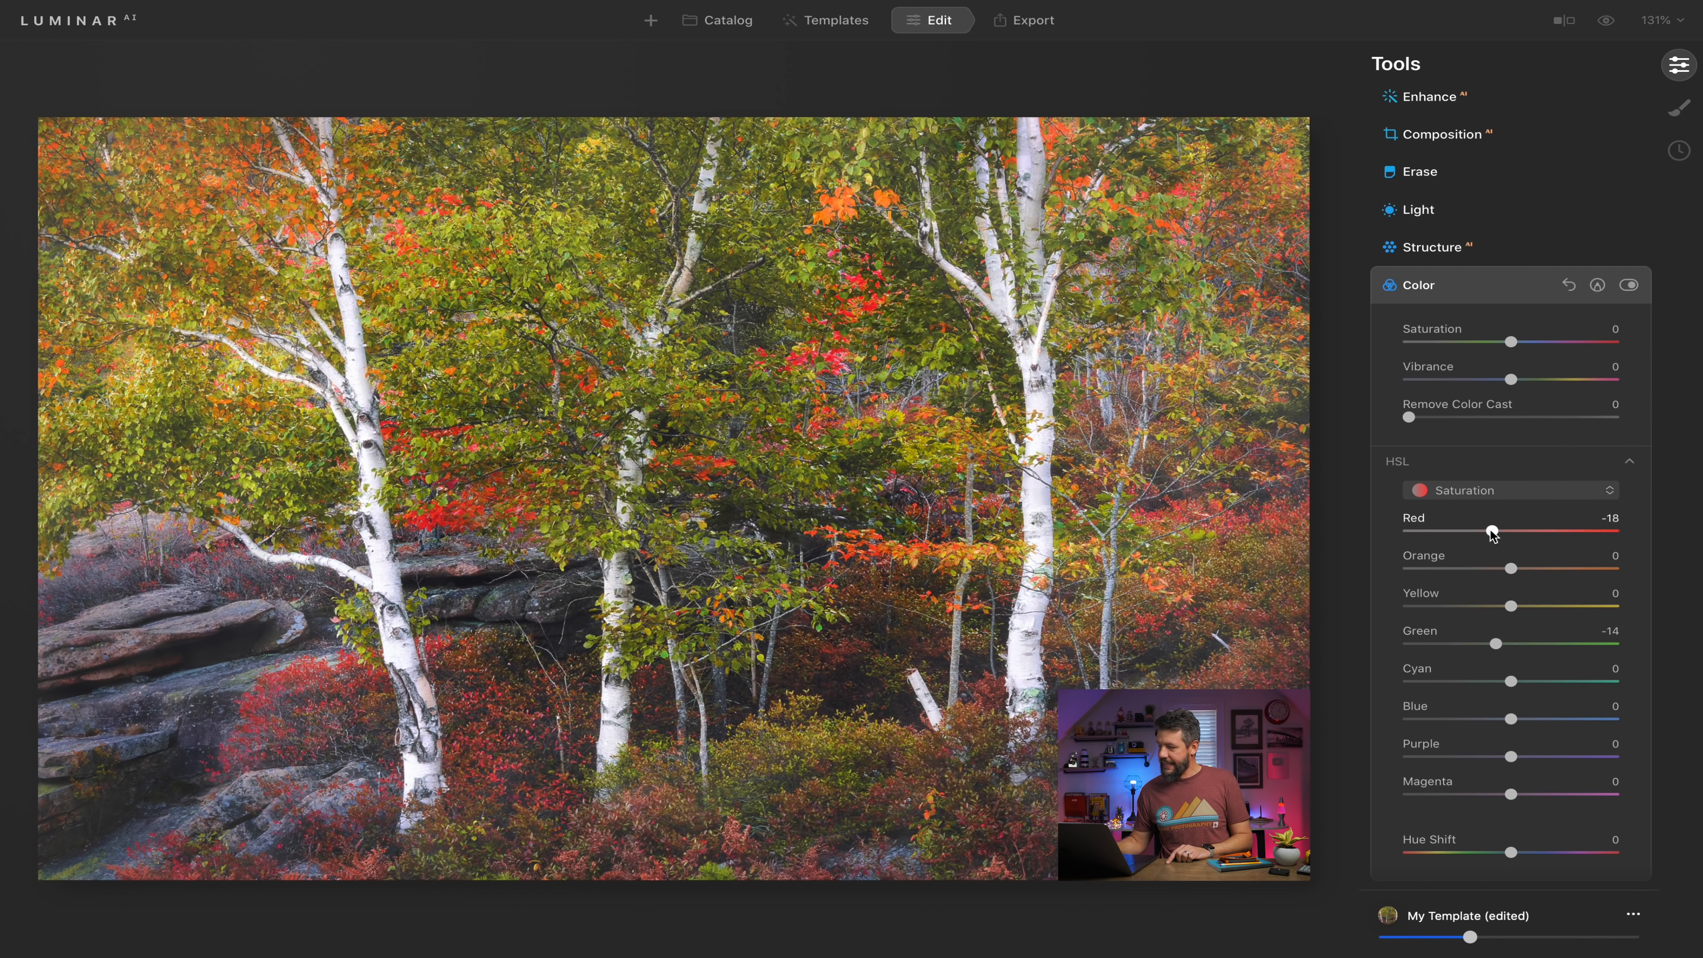
# Compare the photo with the Color tool off and on, then collapse the tool.
pyautogui.click(1630, 285)
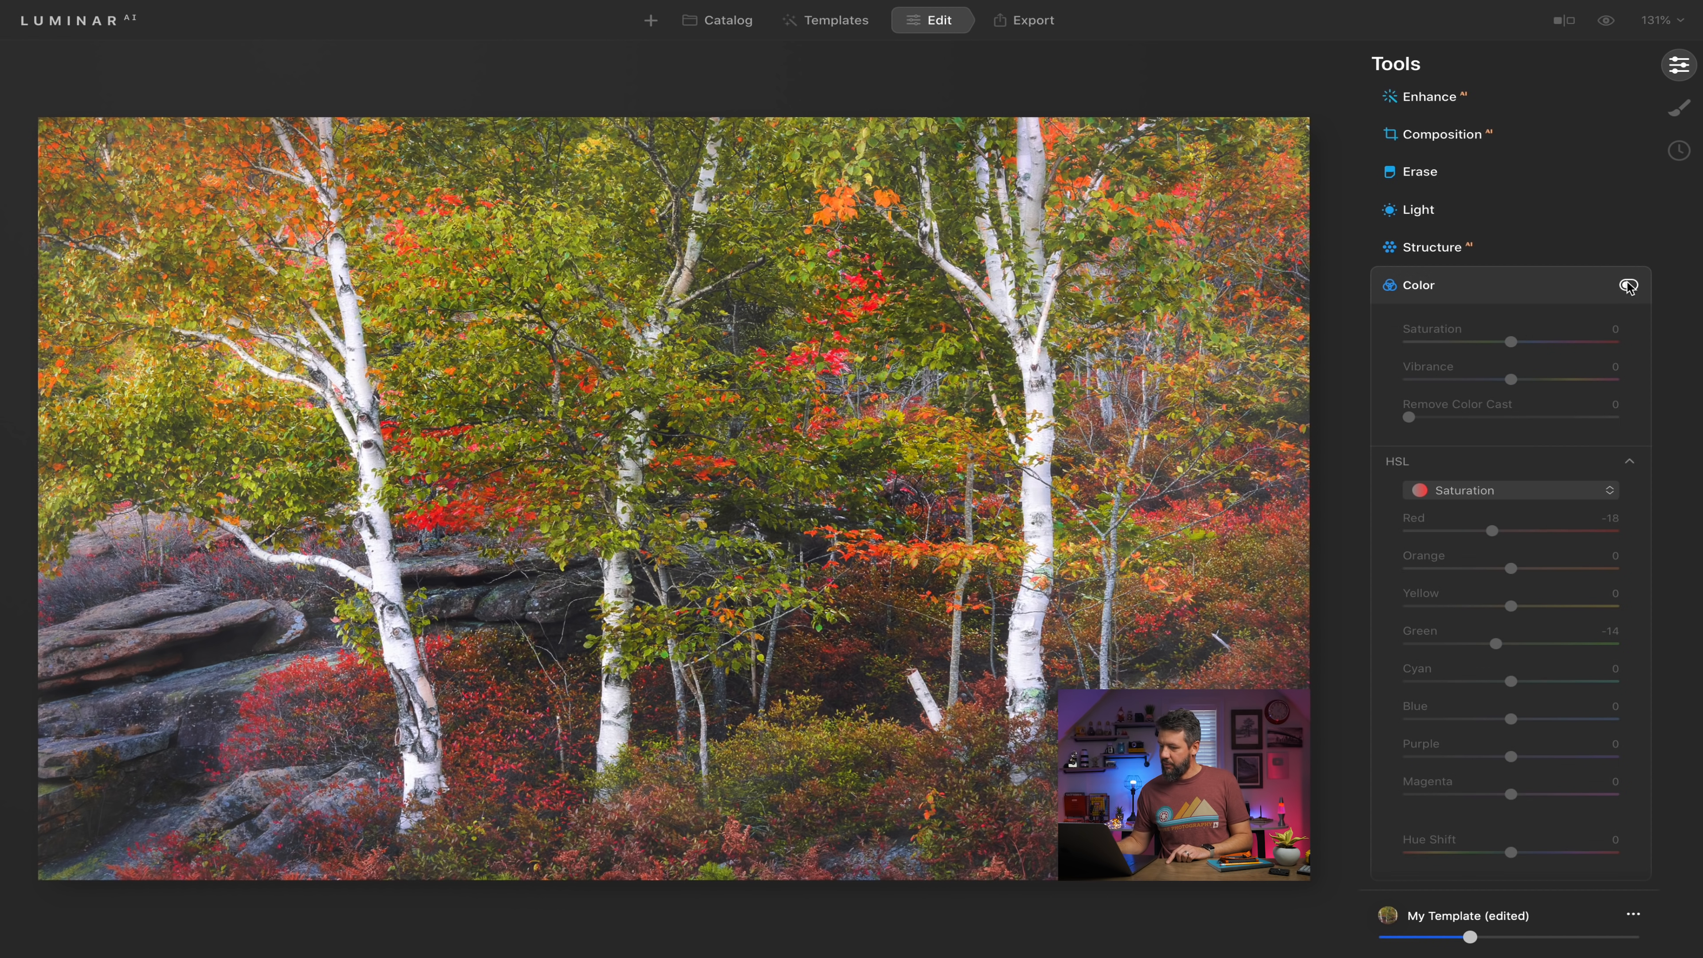
pyautogui.click(1630, 285)
pyautogui.click(1630, 285)
pyautogui.click(1630, 285)
pyautogui.click(1420, 287)
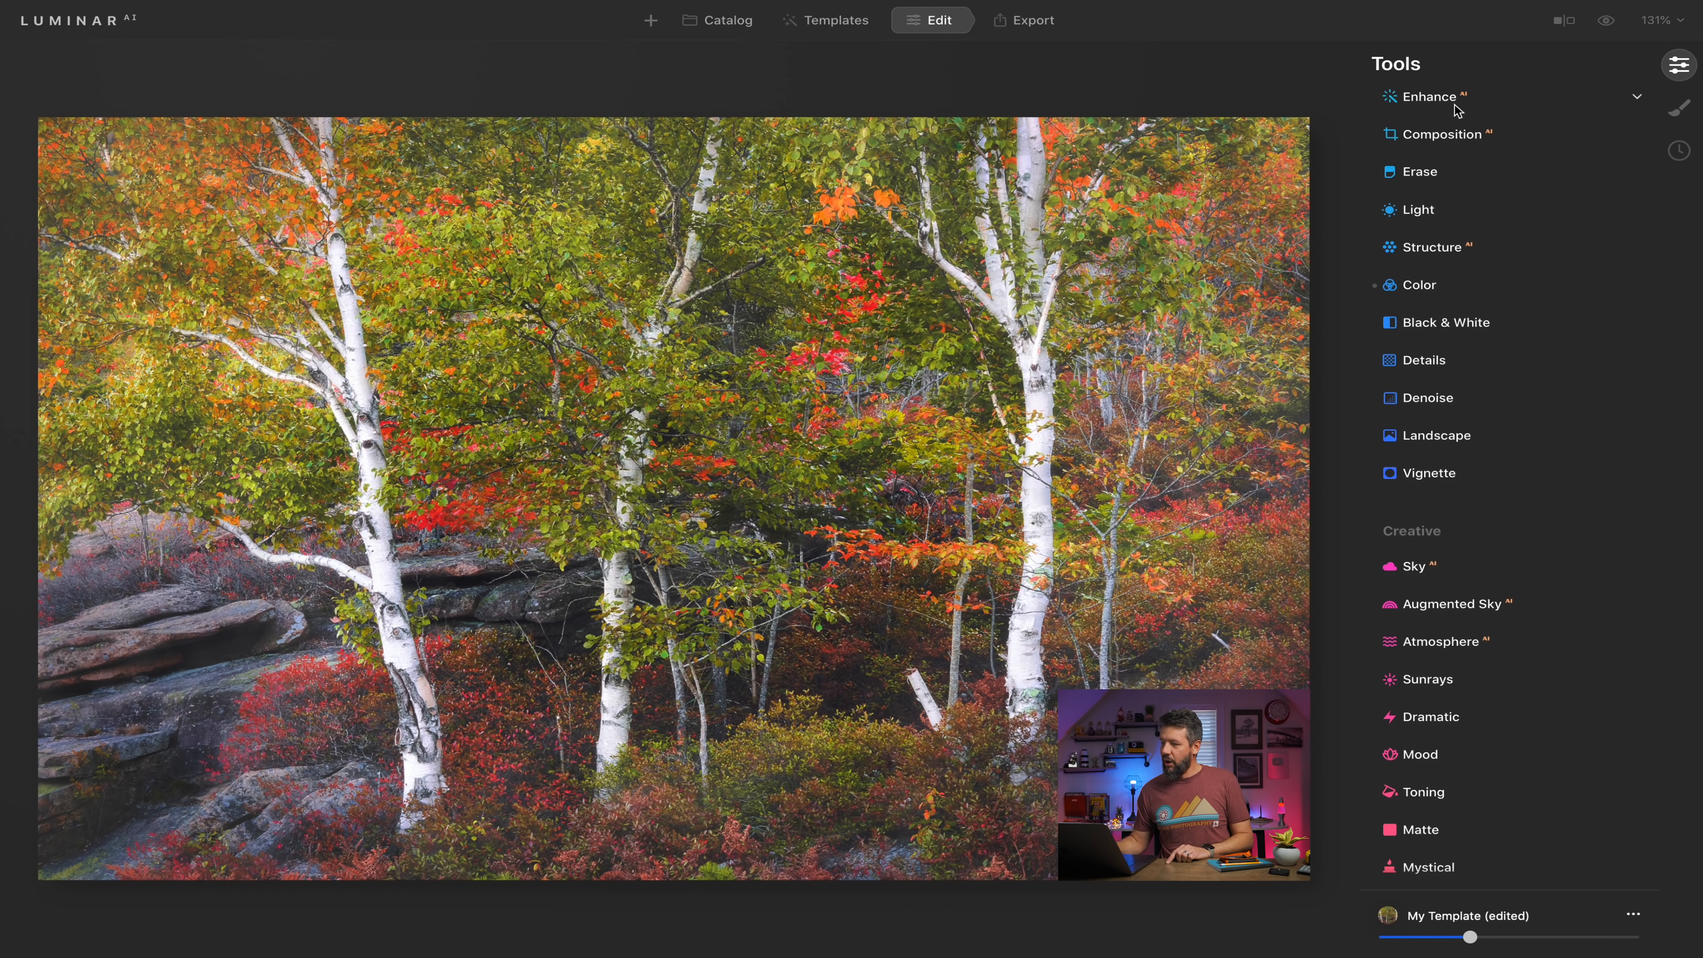
# Look through the Light tool's white balance, exposure and contrast settings and collapse it again.
pyautogui.scroll(2, 1542, 154)
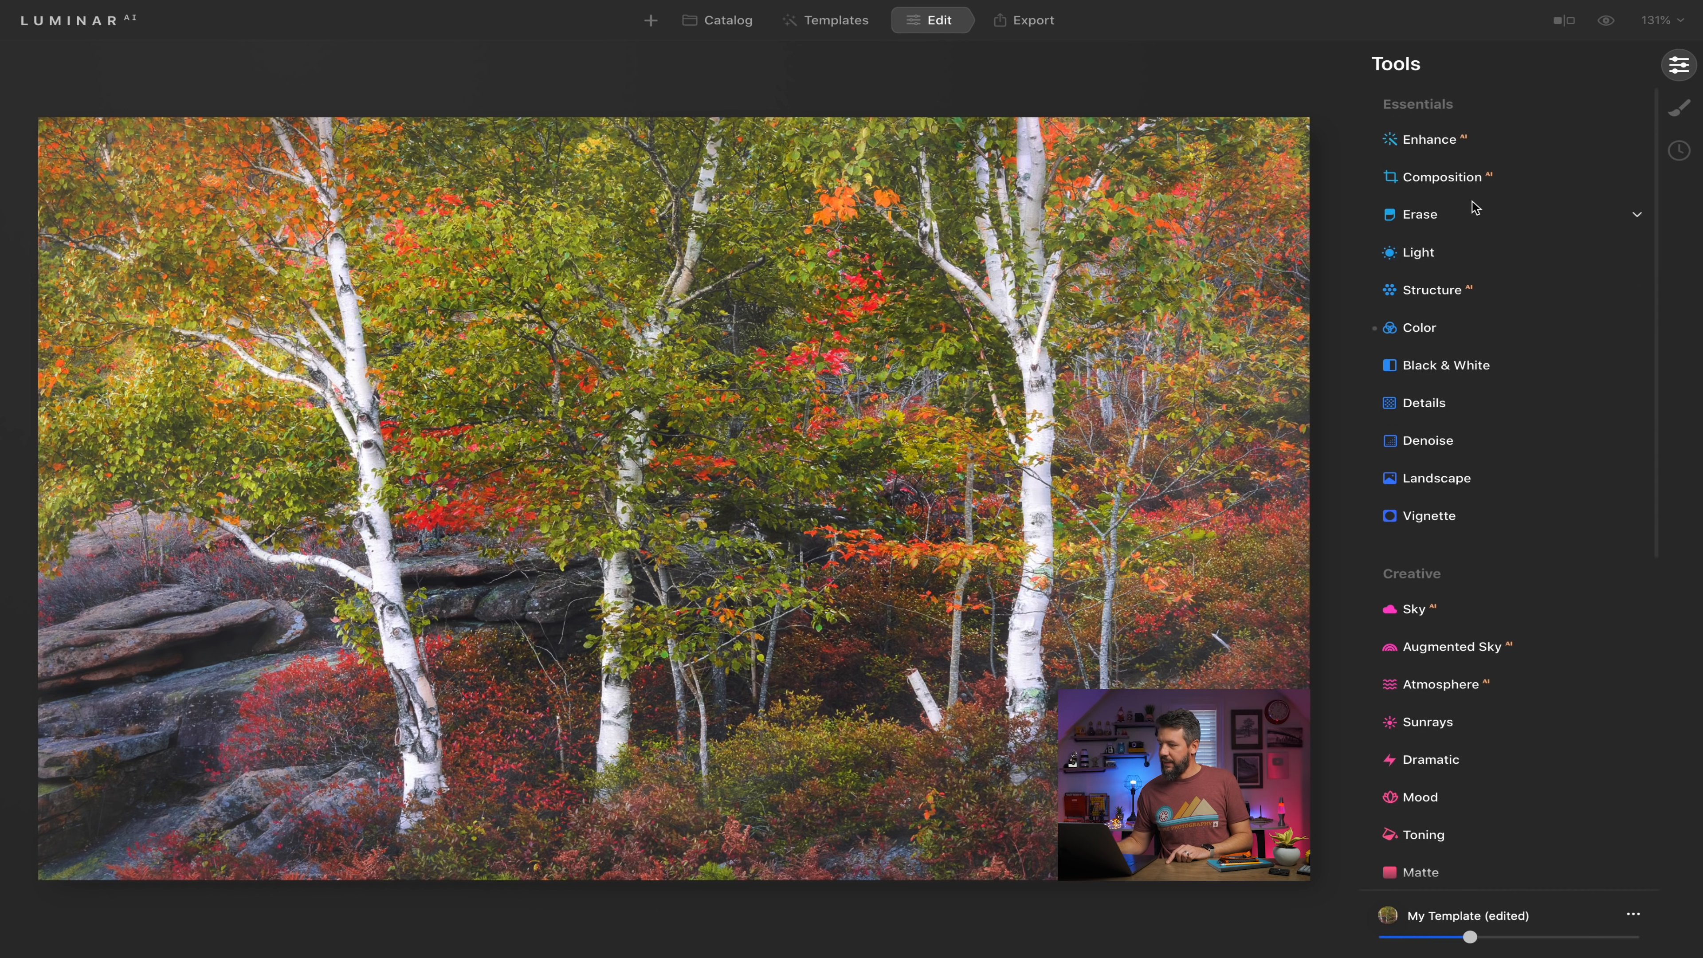
pyautogui.click(1431, 256)
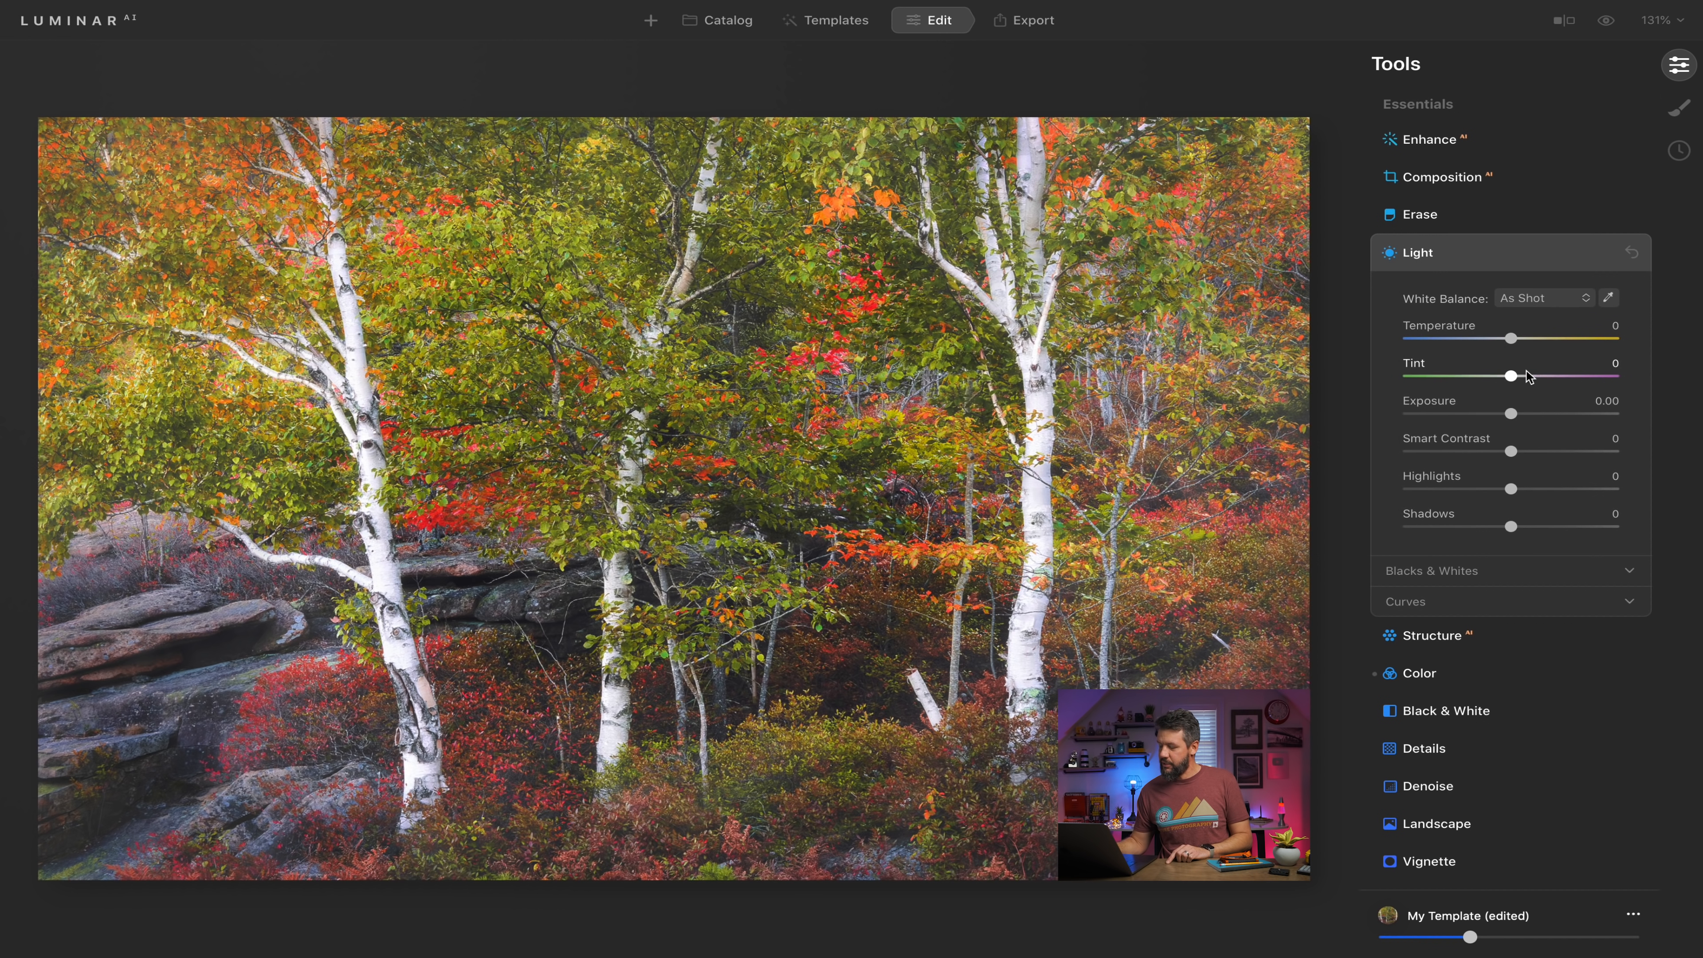
pyautogui.click(1426, 255)
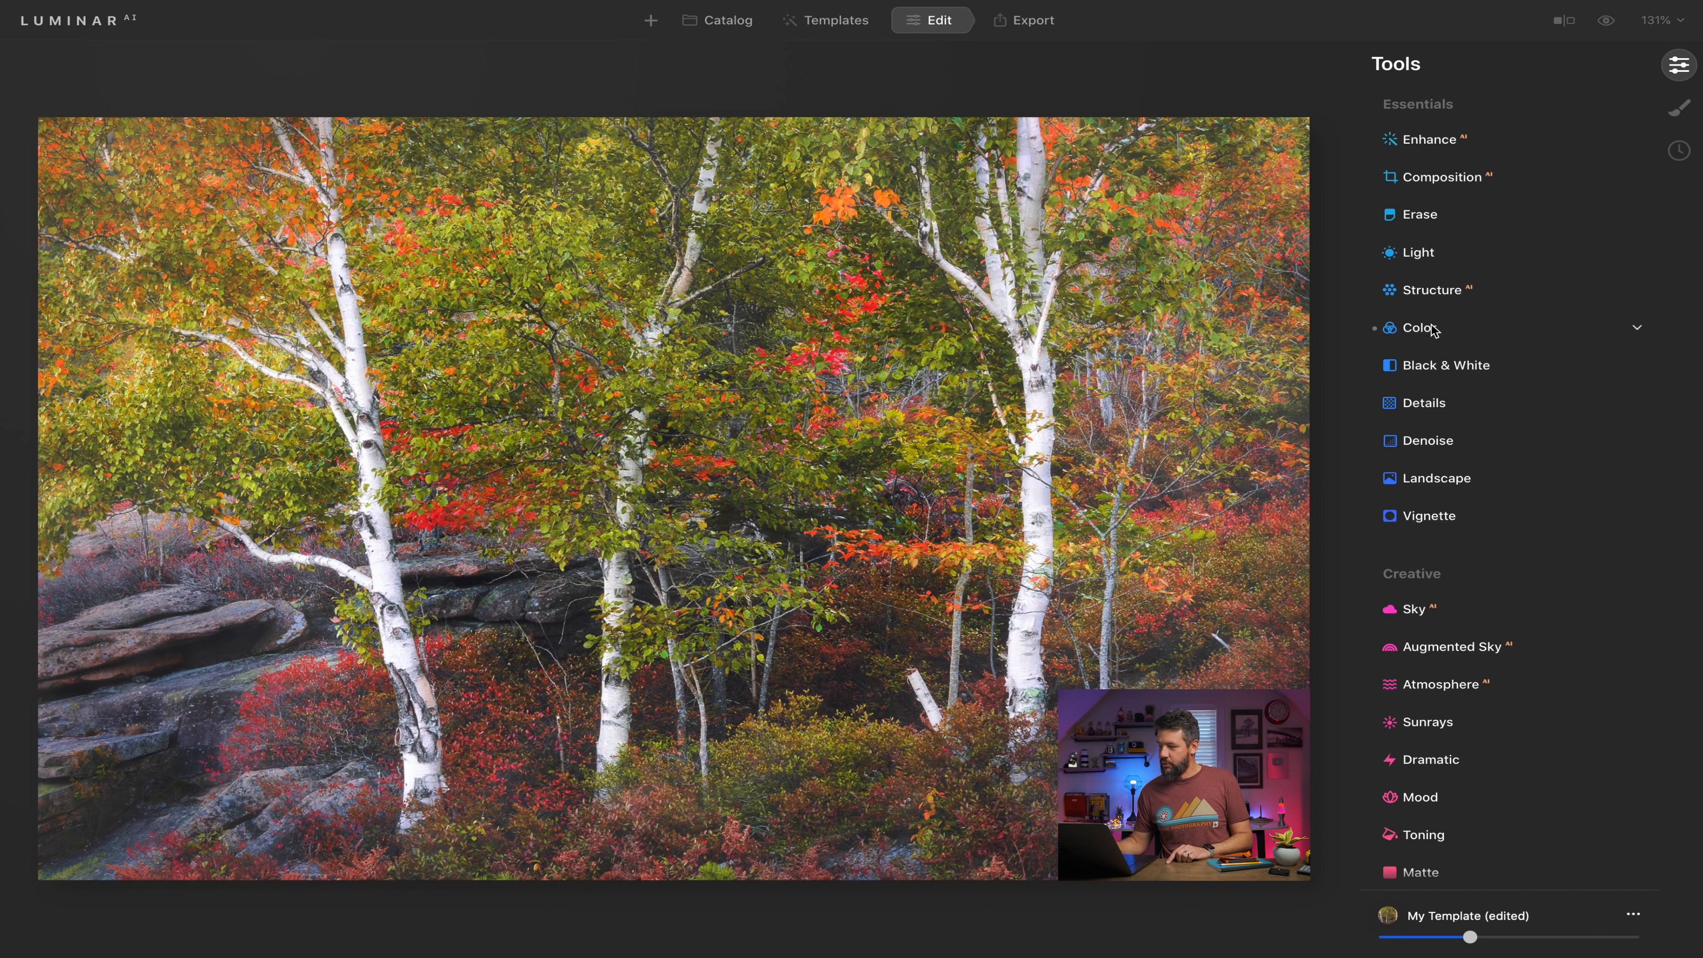
# Open the Structure tool and set its Amount to 50.
pyautogui.click(1429, 292)
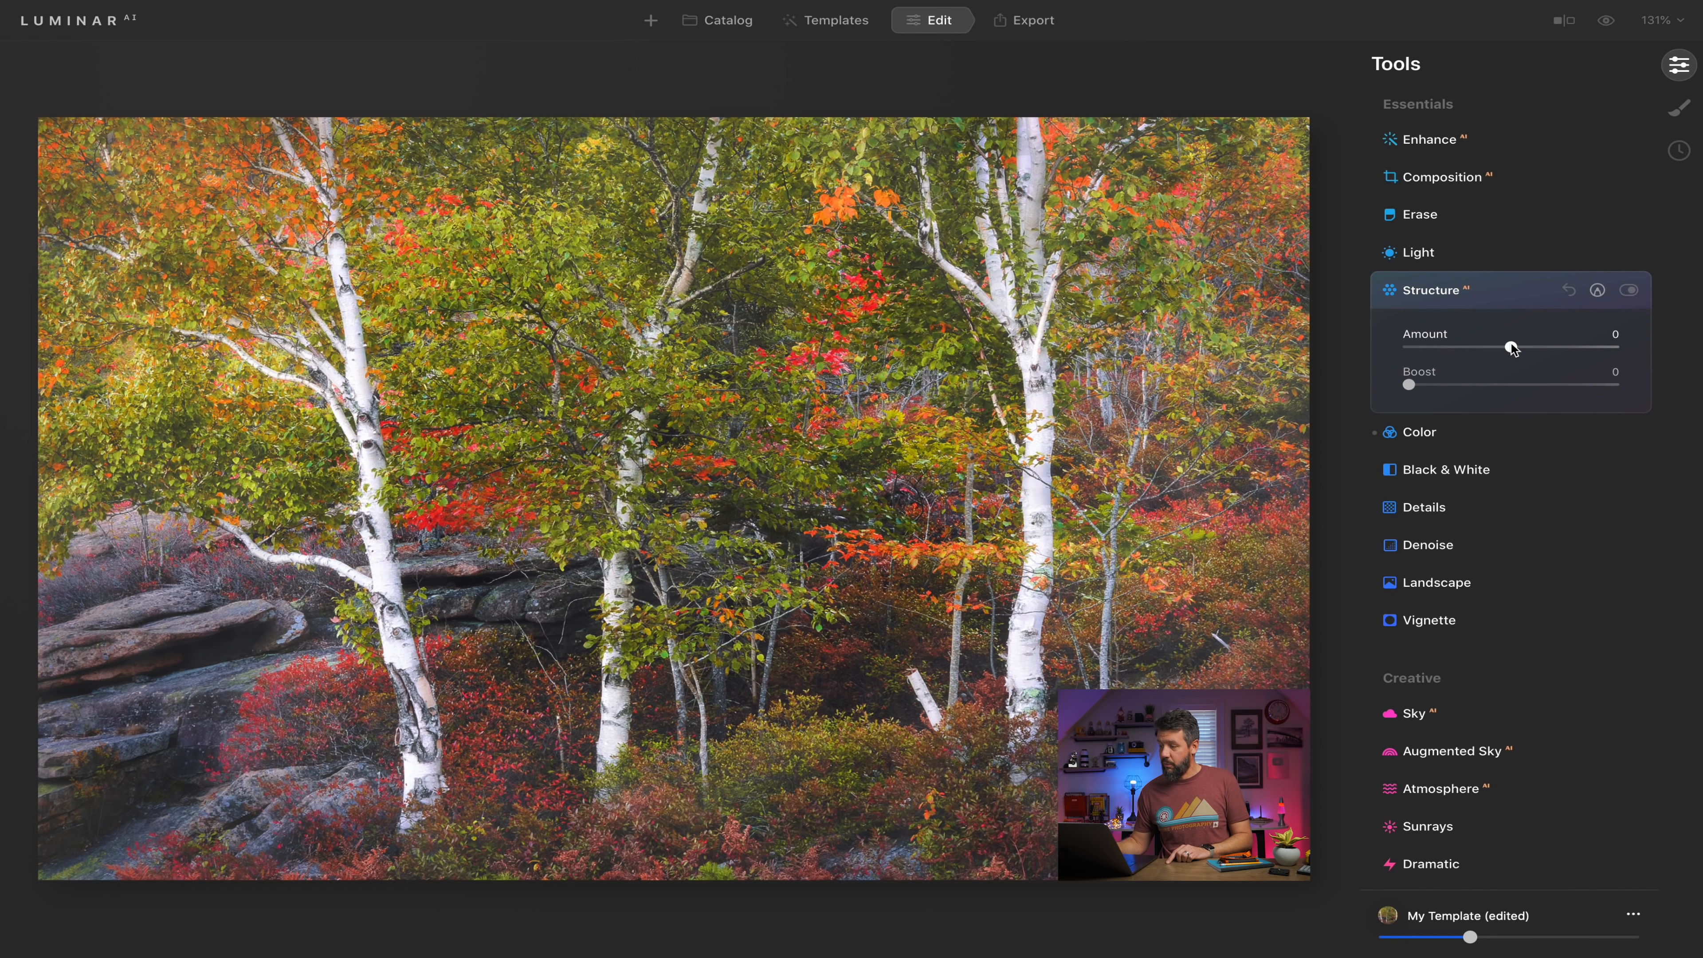
pyautogui.moveTo(1512, 348); pyautogui.dragTo(1554, 348)
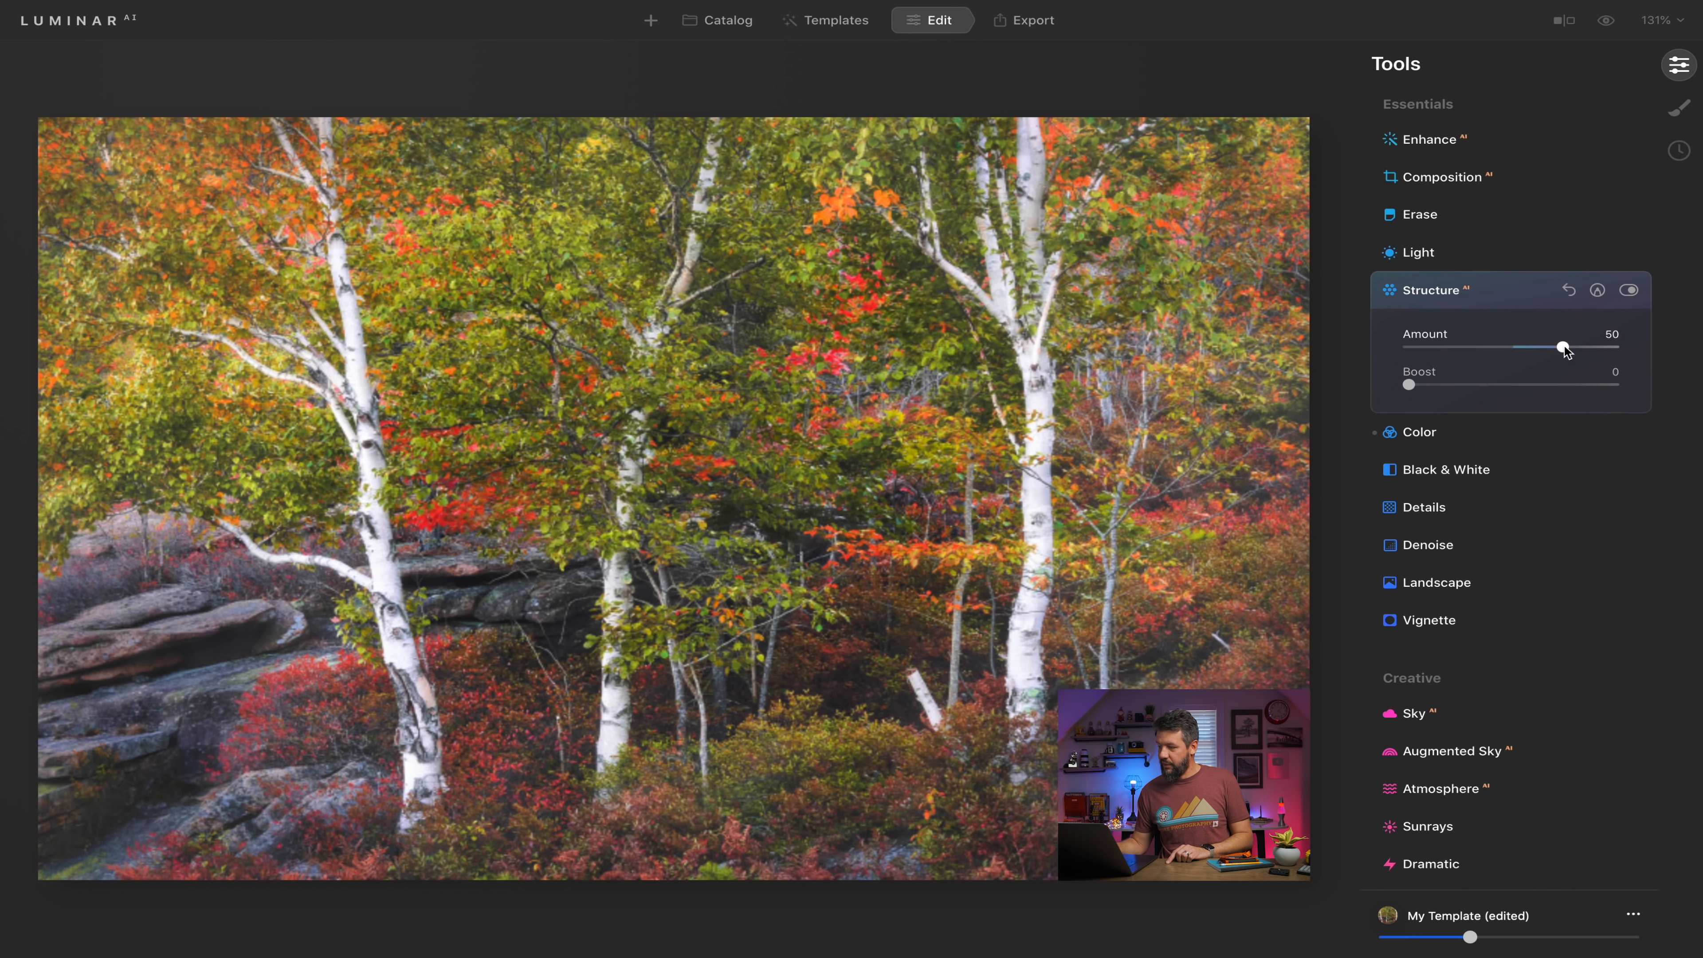
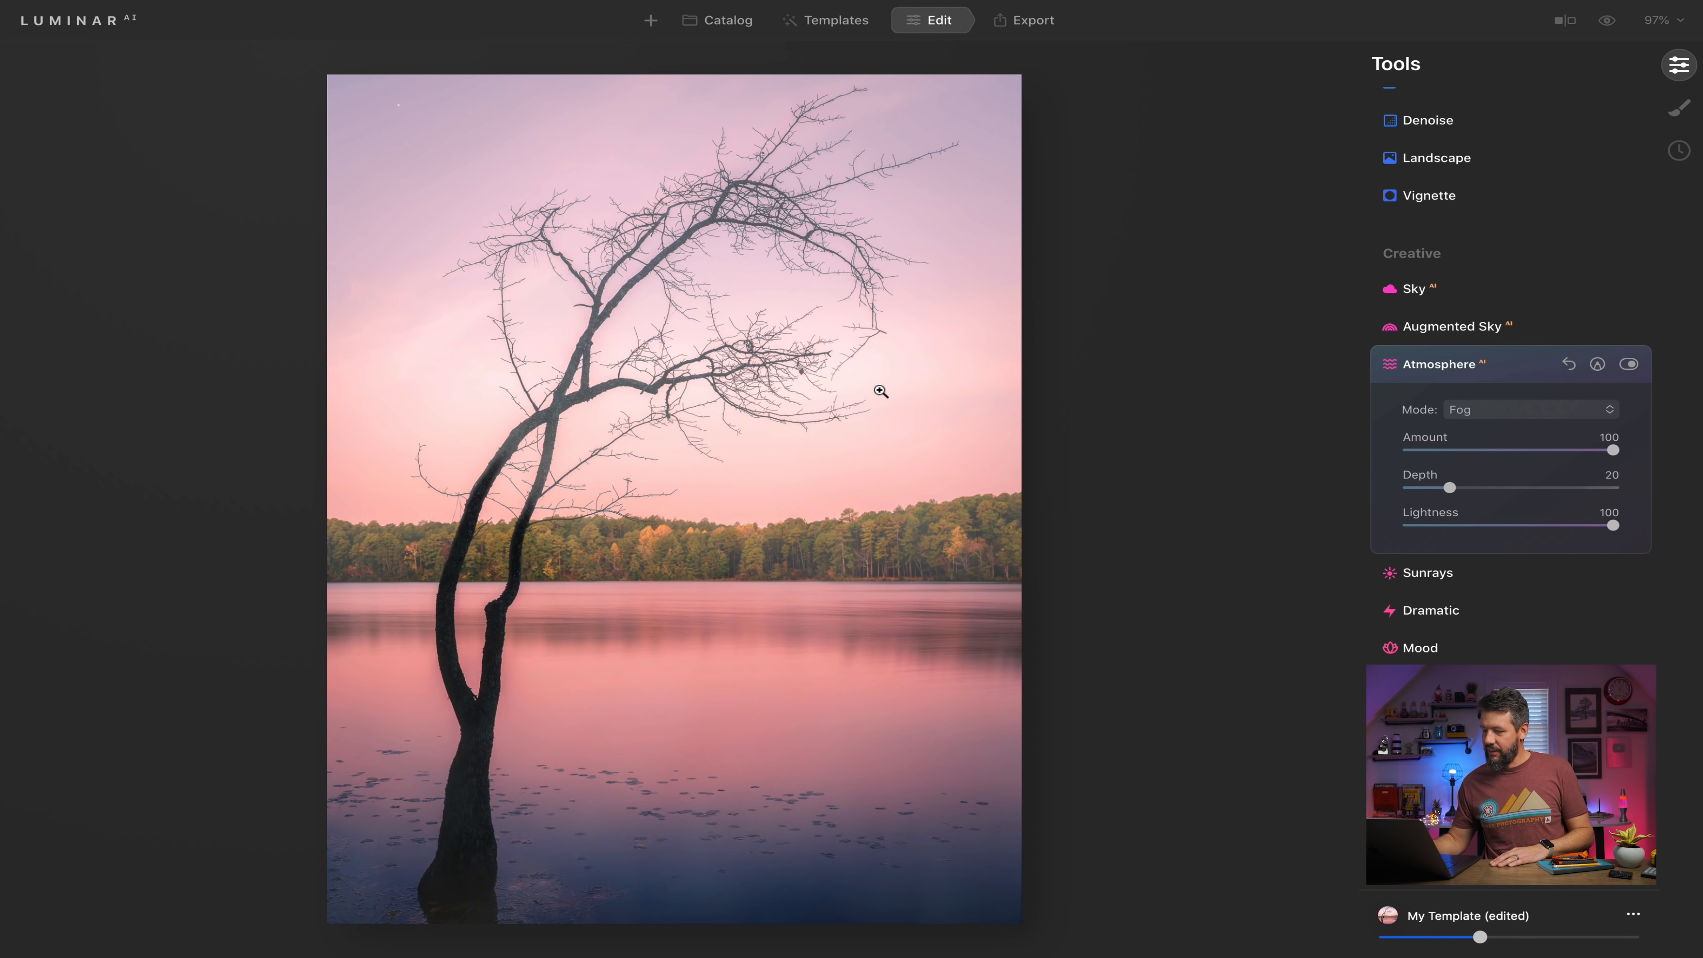
# Set the Atmosphere tool's fog Depth to 73 on the lakeside tree photo and inspect the distant treeline.
pyautogui.moveTo(1450, 489); pyautogui.dragTo(1467, 488)
pyautogui.moveTo(1577, 492); pyautogui.dragTo(1520, 488)
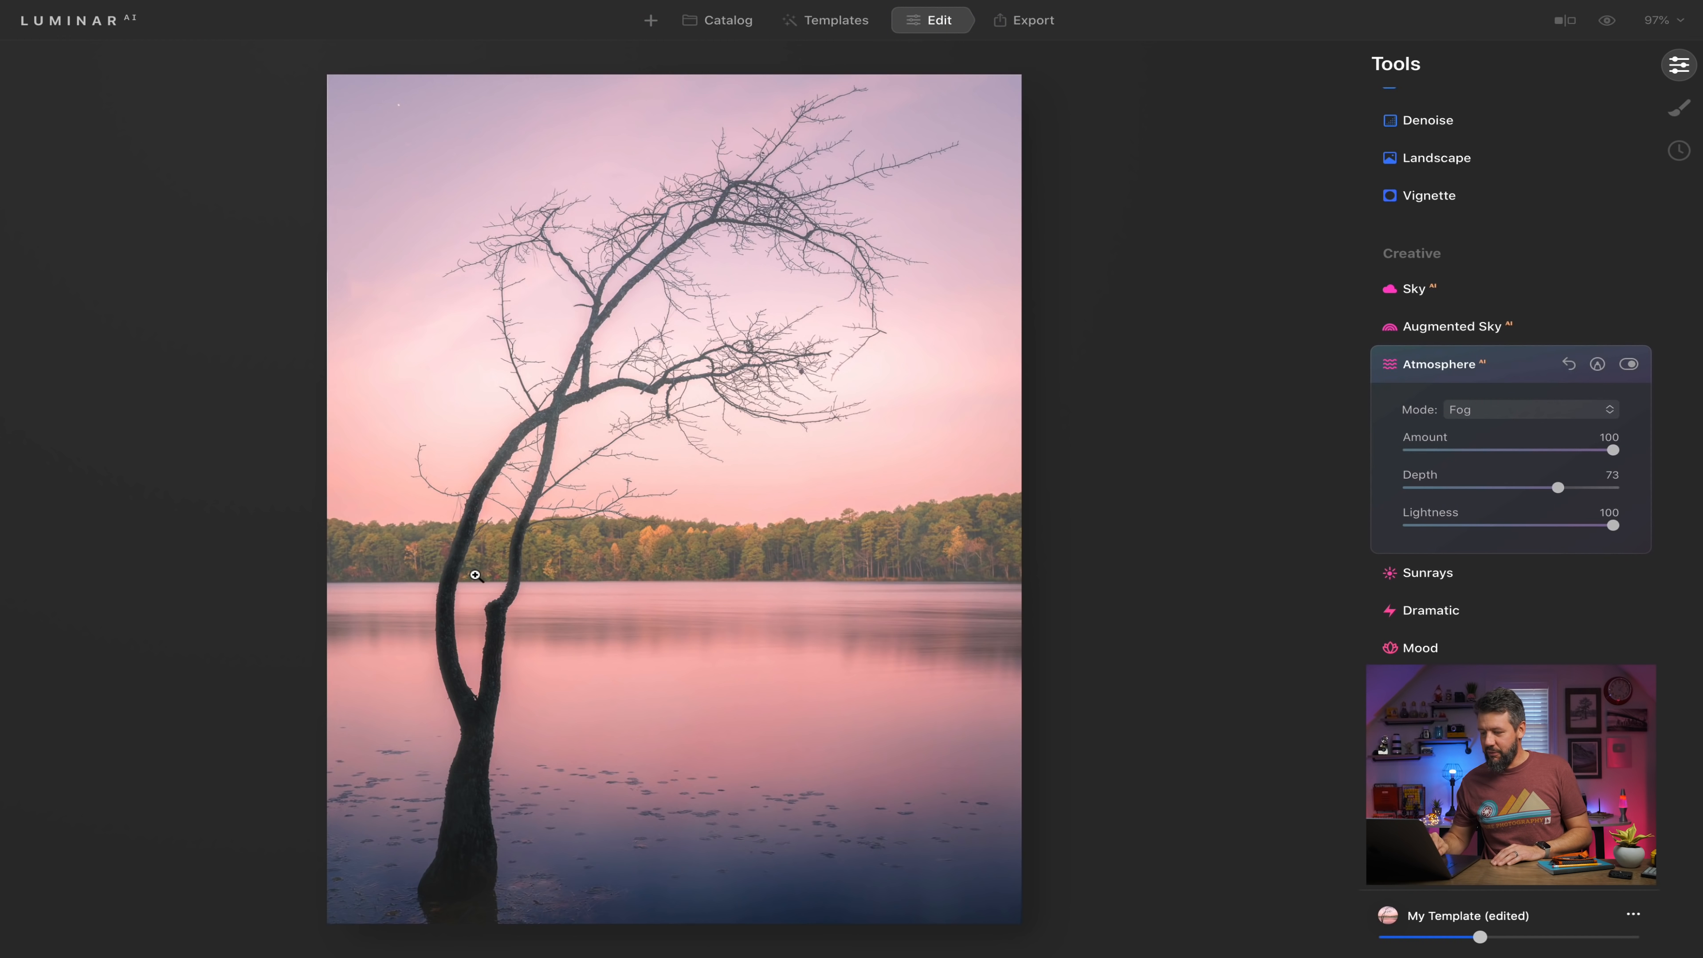
pyautogui.scroll(10, 476, 576)
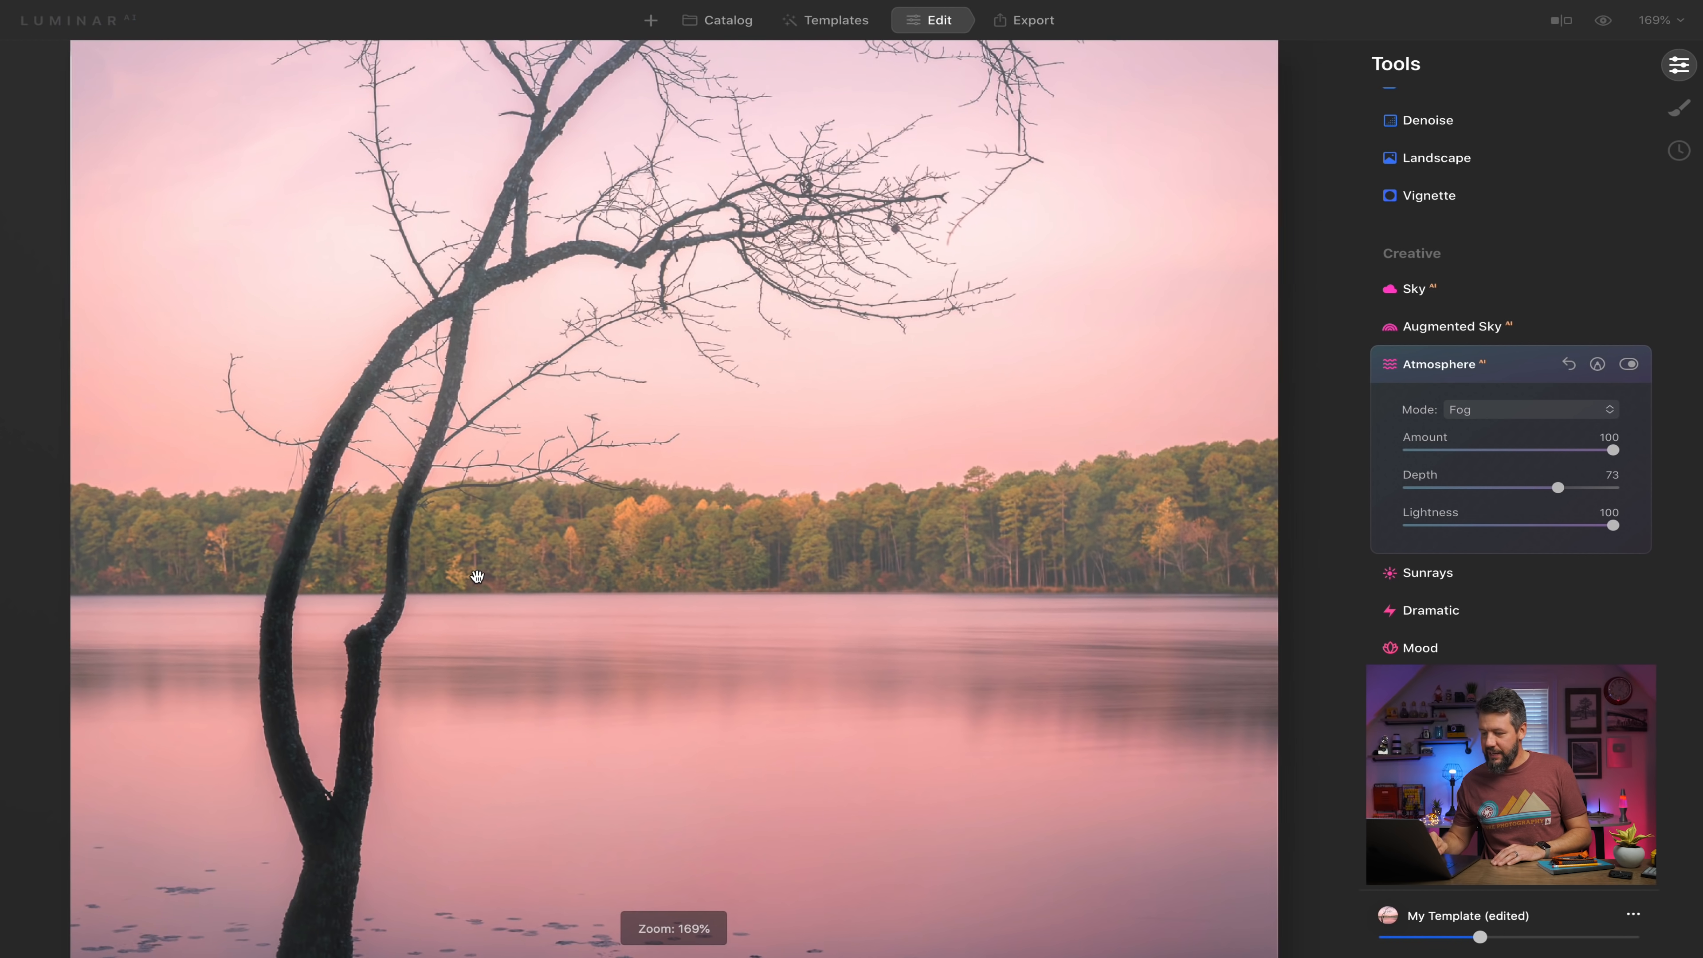
# Try different Depth values for the fog on the lakeside tree photo, settling on 59, and return to the whole image.
pyautogui.moveTo(476, 575); pyautogui.dragTo(654, 543)
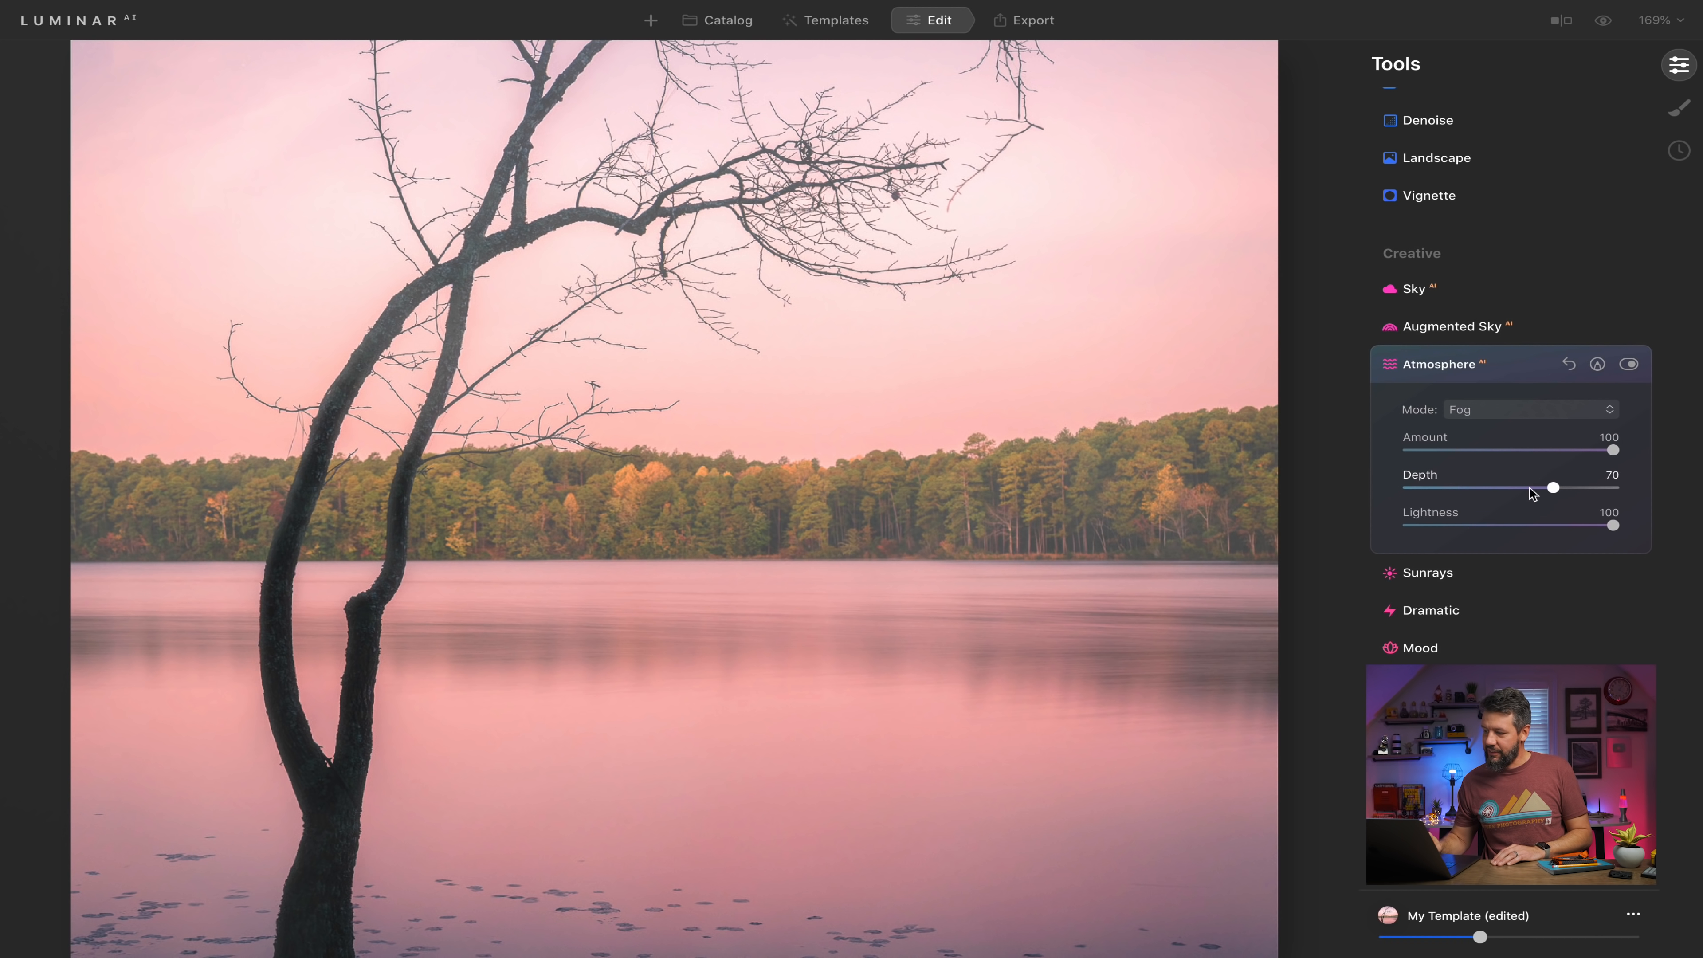
pyautogui.moveTo(1490, 496); pyautogui.dragTo(1460, 496)
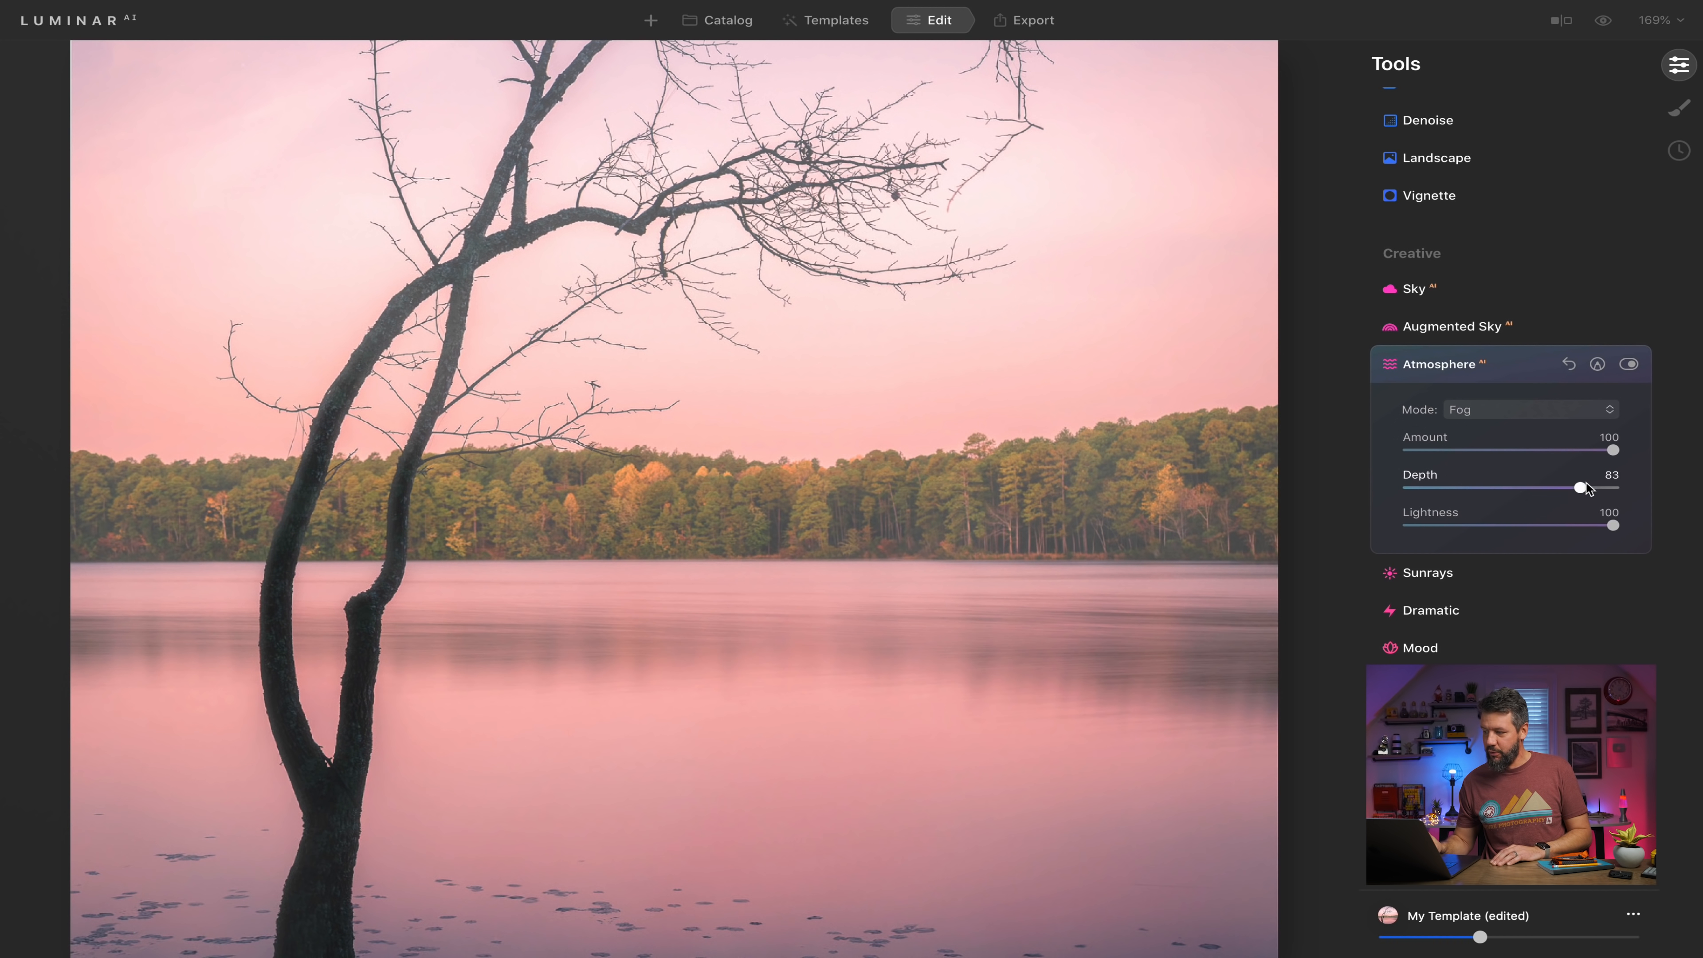
pyautogui.moveTo(1624, 486)
pyautogui.mouseDown()
pyautogui.moveTo(1407, 488)
pyautogui.moveTo(1656, 493)
pyautogui.moveTo(1418, 488)
pyautogui.moveTo(1607, 493)
pyautogui.mouseUp()
pyautogui.moveTo(1465, 500); pyautogui.dragTo(1571, 488)
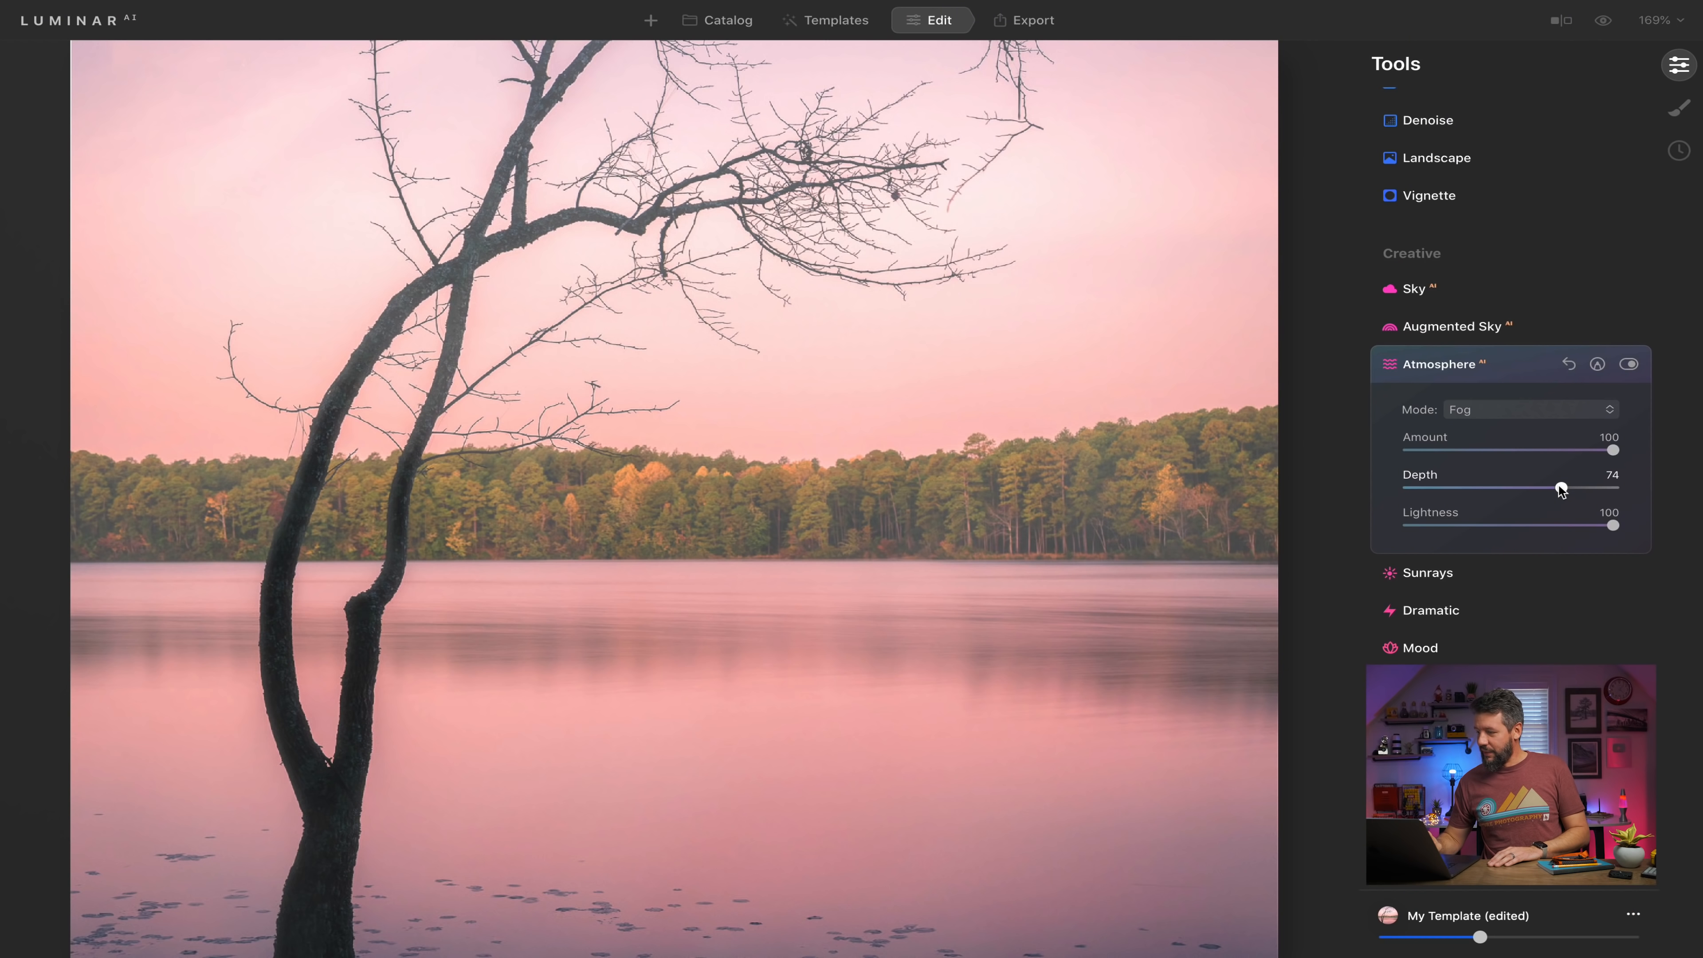
pyautogui.moveTo(1561, 488); pyautogui.dragTo(1530, 488)
pyautogui.doubleClick(1007, 531)
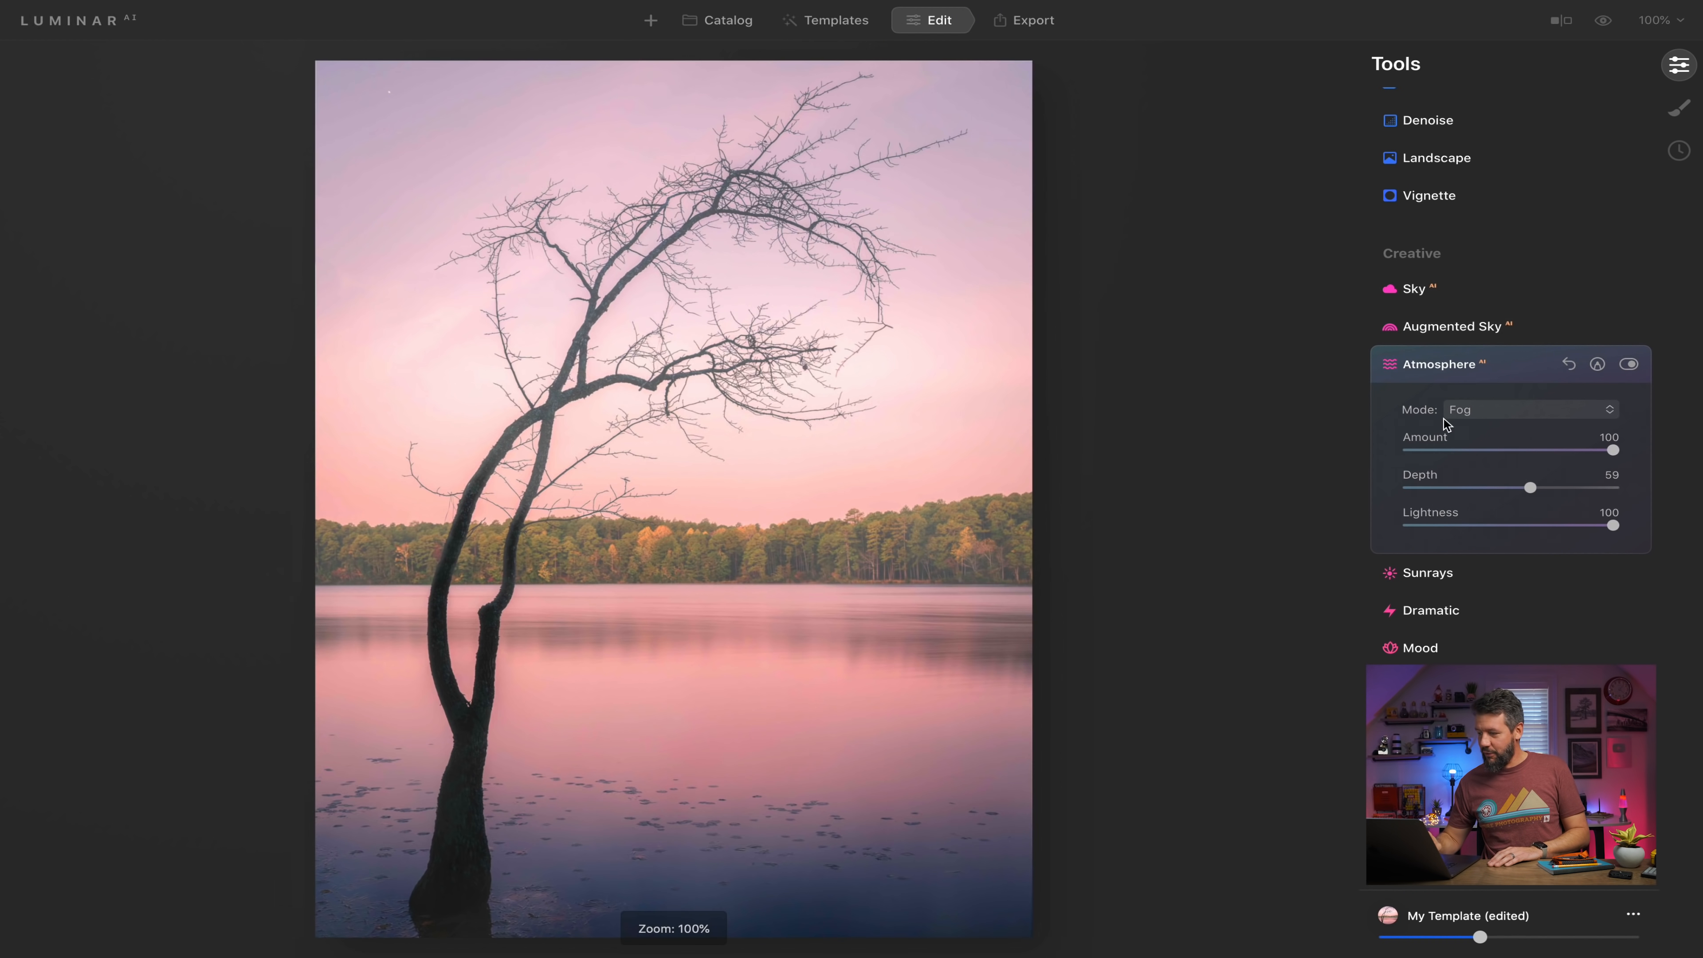
# Switch the Atmosphere mode to Layered Fog and set its Depth to 72 and Amount to 100.
pyautogui.click(1515, 415)
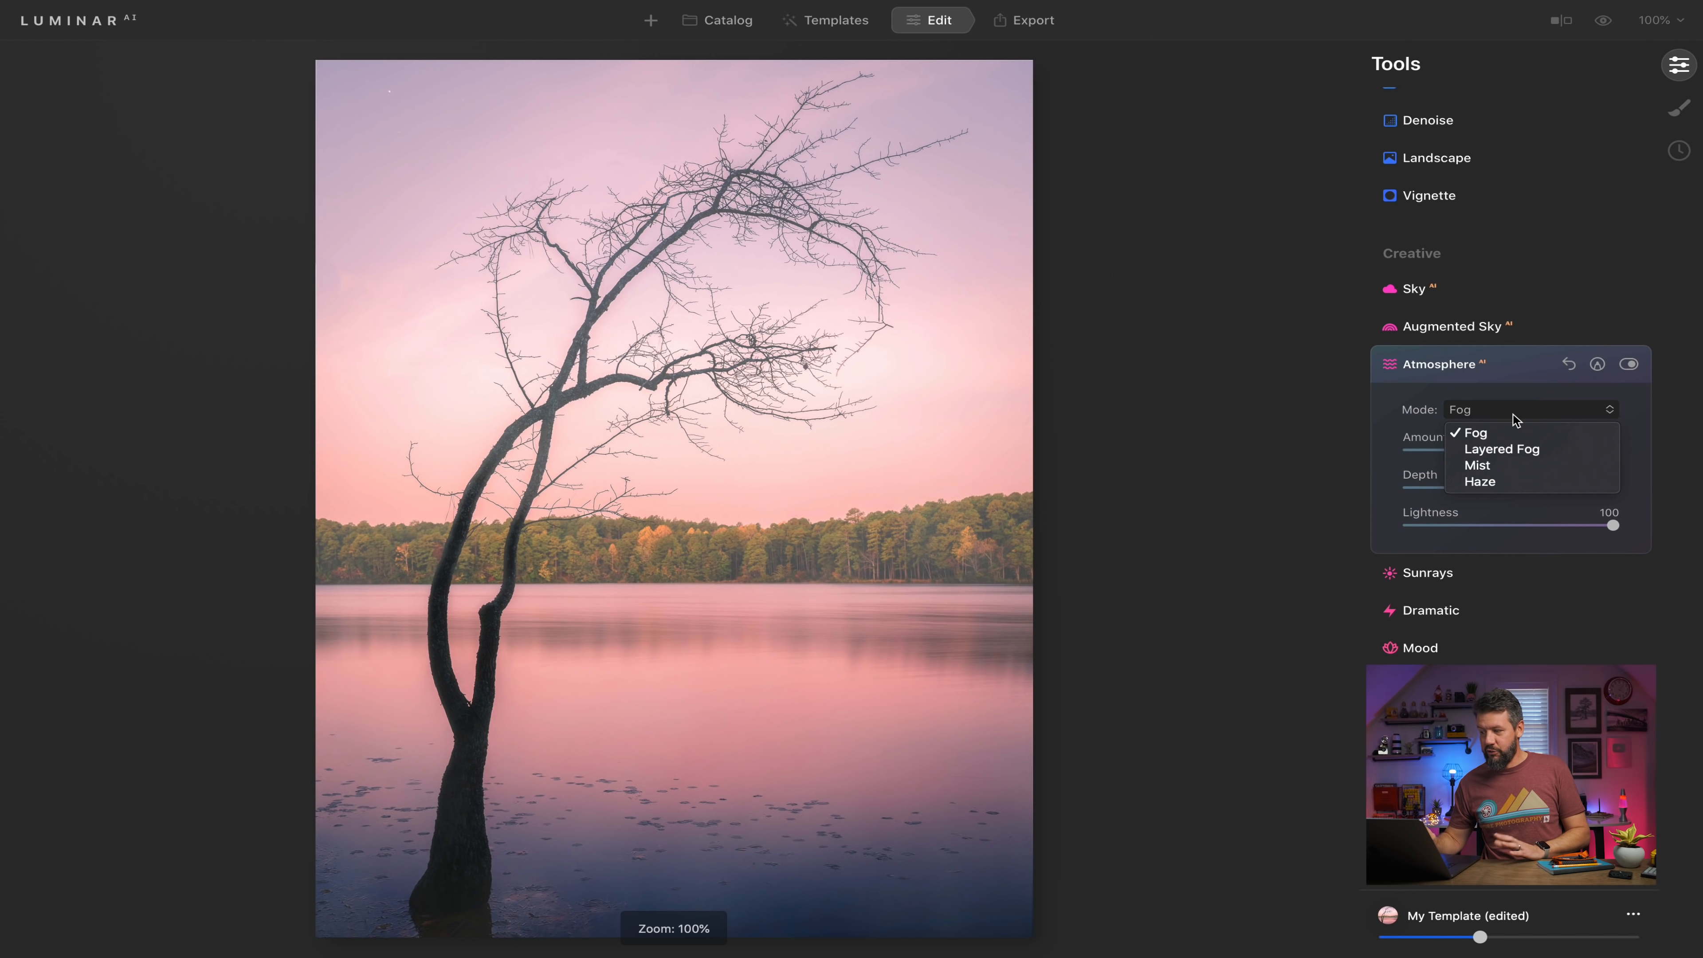
pyautogui.click(1502, 450)
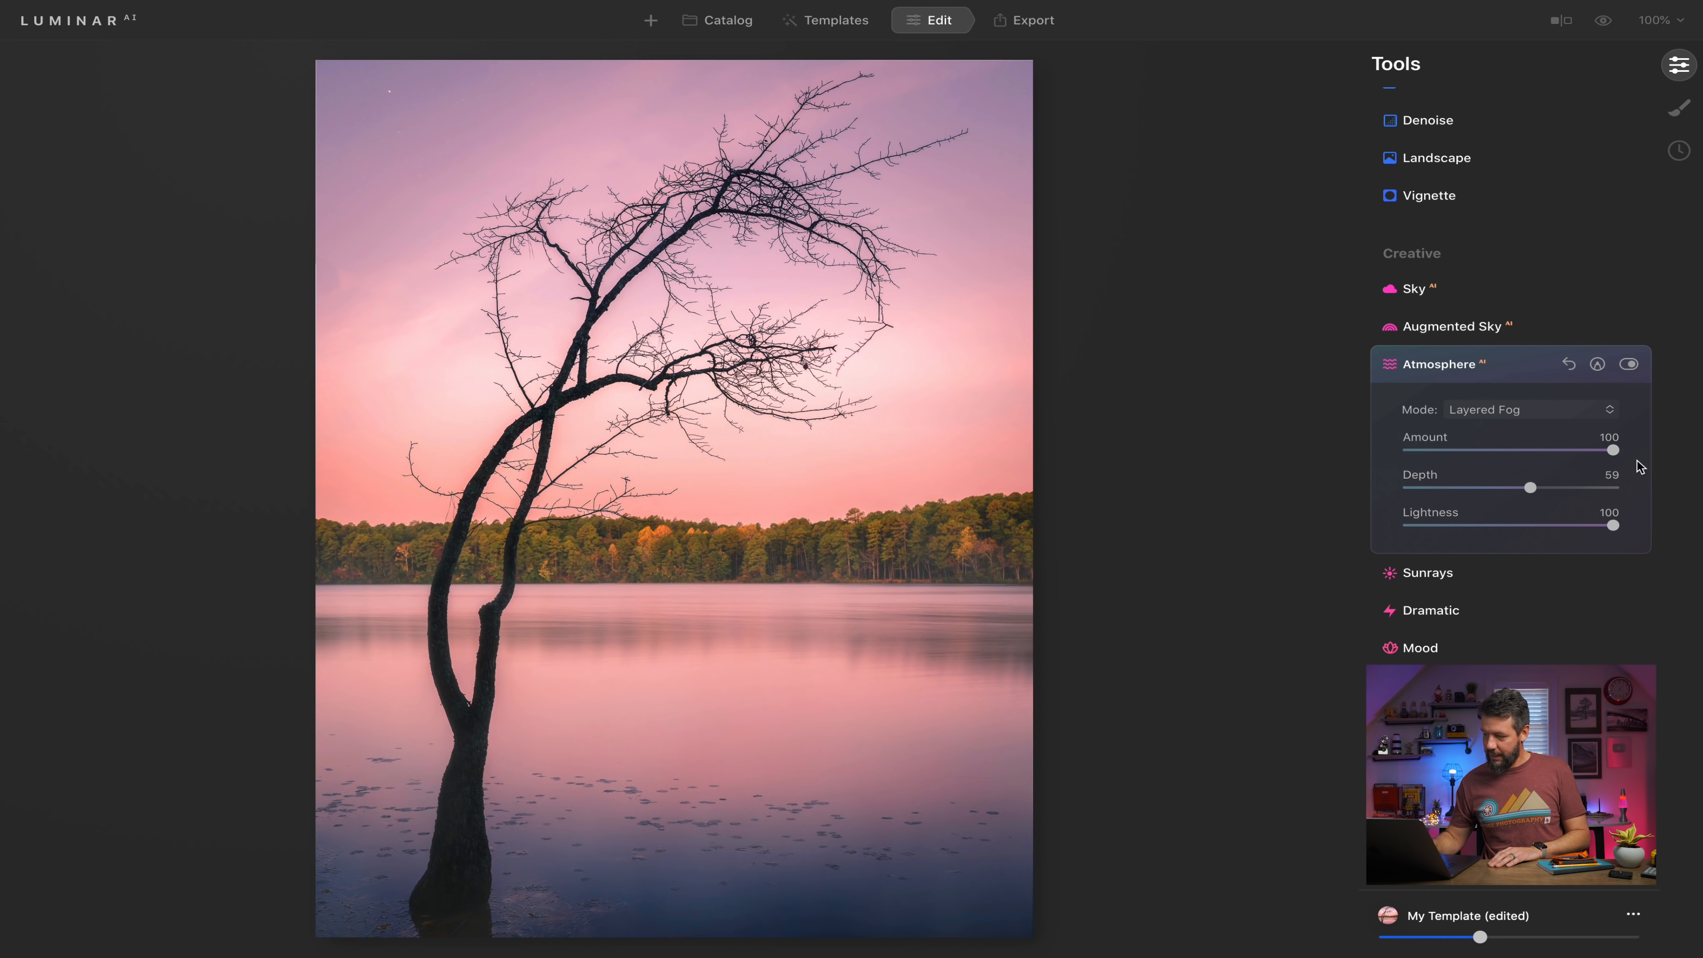
pyautogui.moveTo(1530, 488); pyautogui.dragTo(1483, 488)
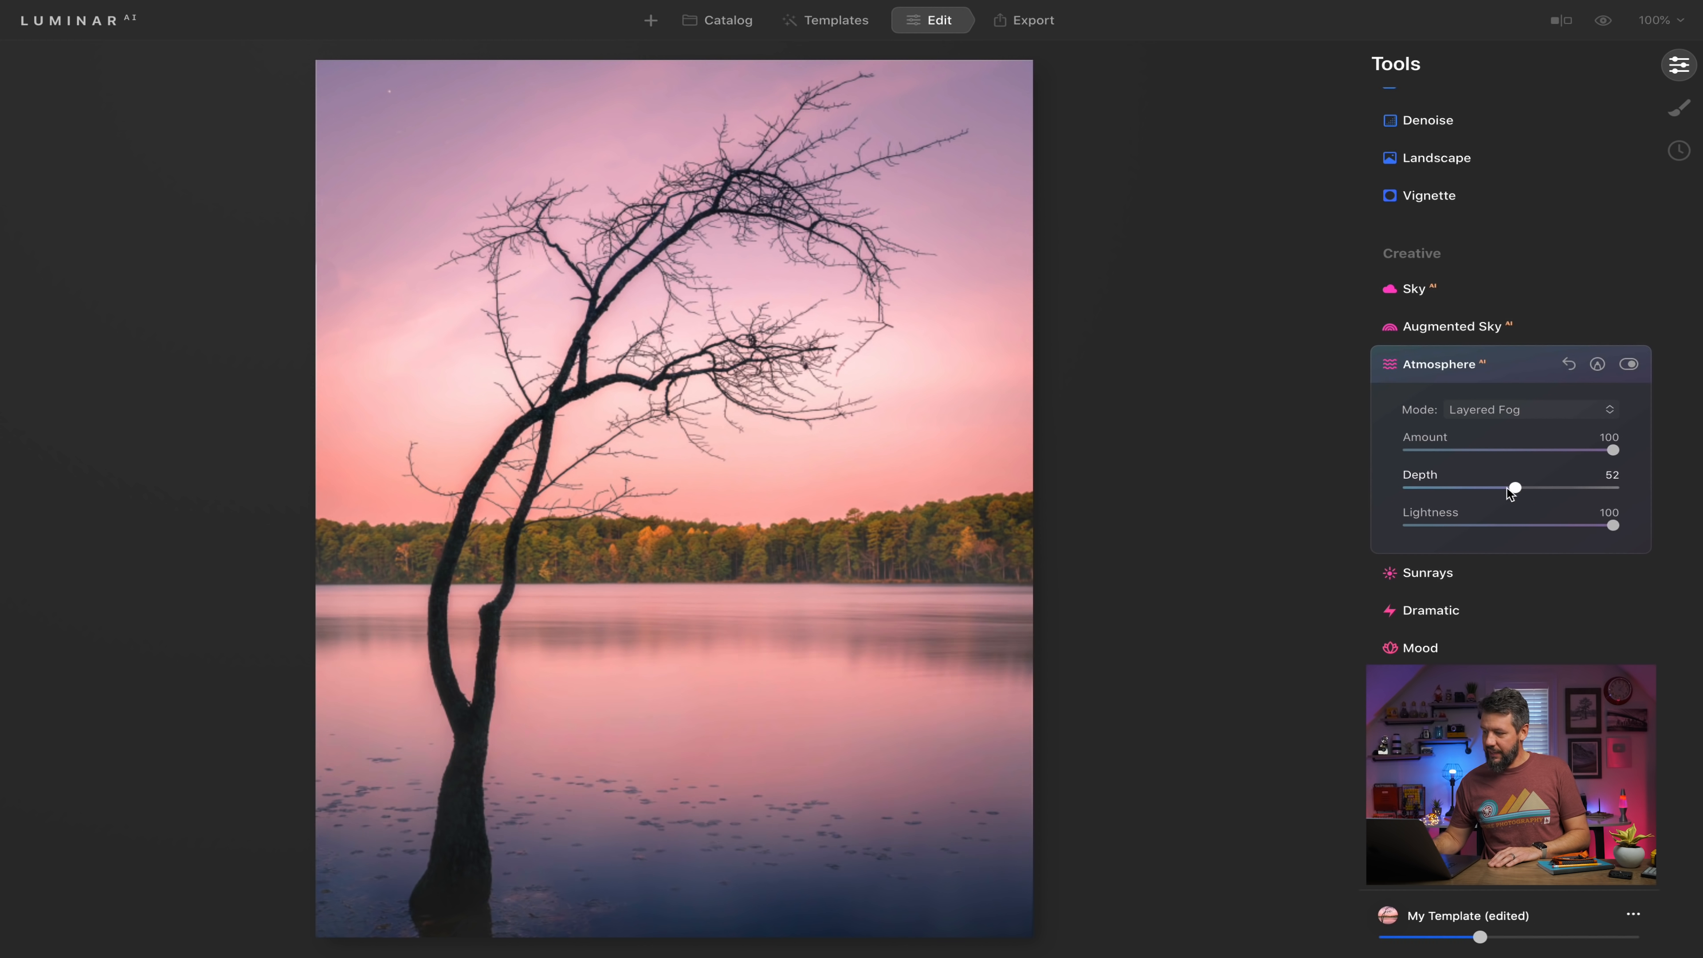
pyautogui.moveTo(1546, 486); pyautogui.dragTo(1591, 450)
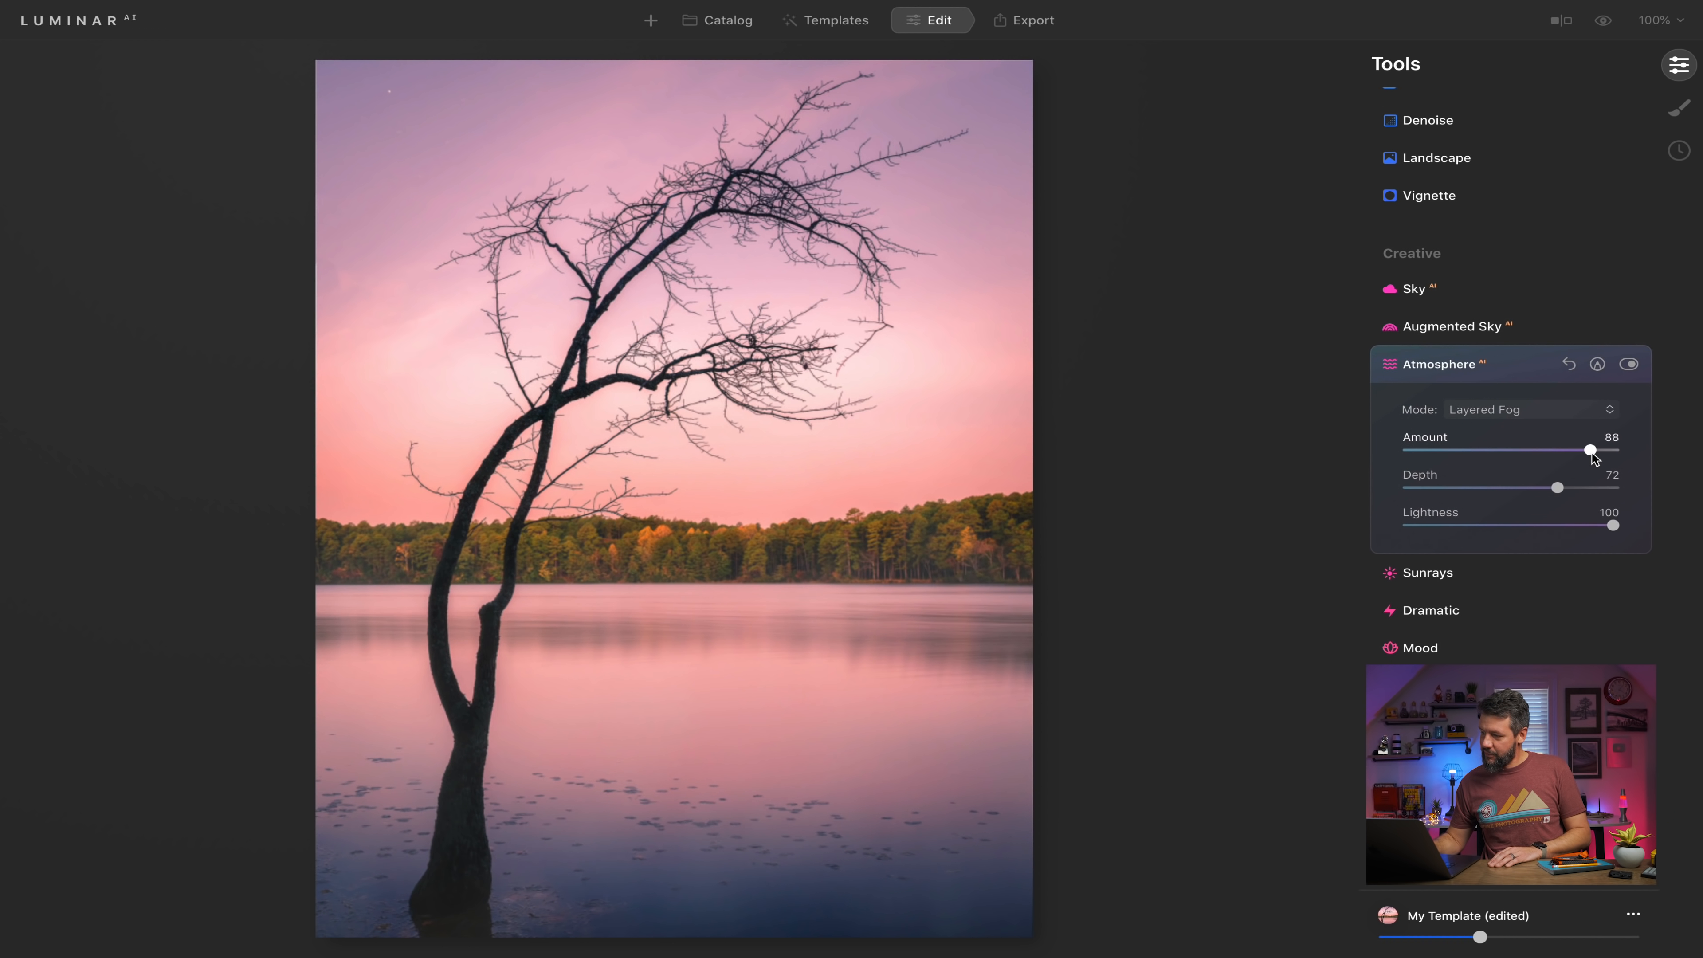
pyautogui.click(1629, 365)
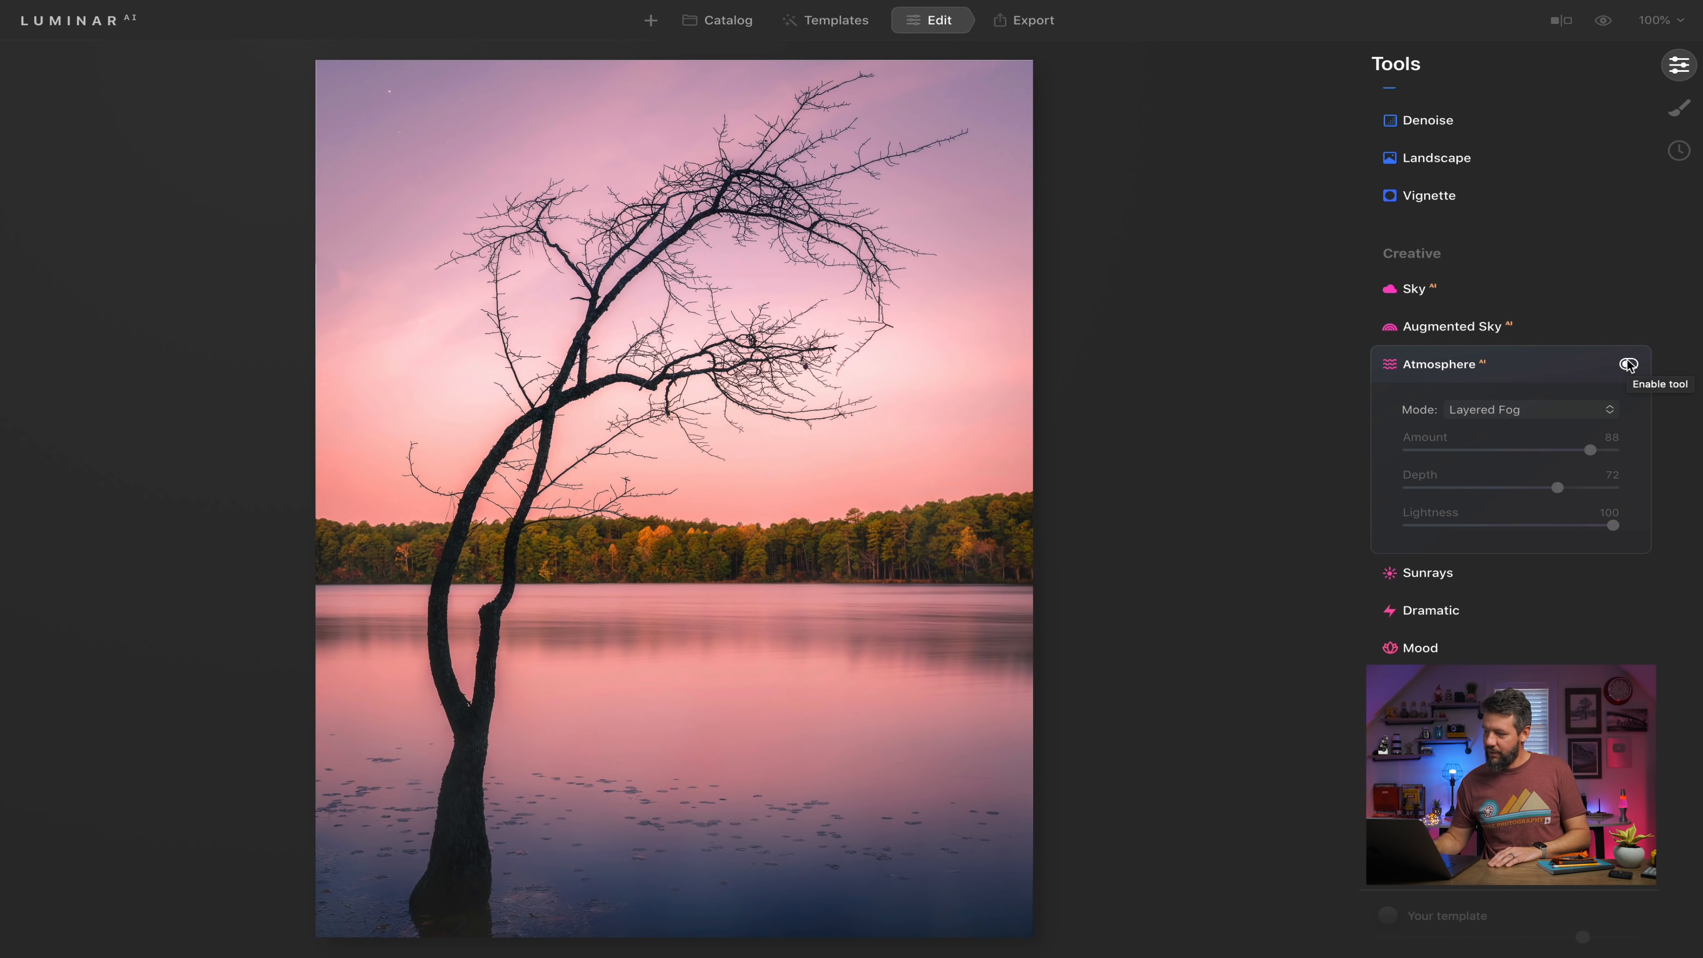
pyautogui.click(1629, 364)
pyautogui.moveTo(1591, 451); pyautogui.dragTo(1640, 457)
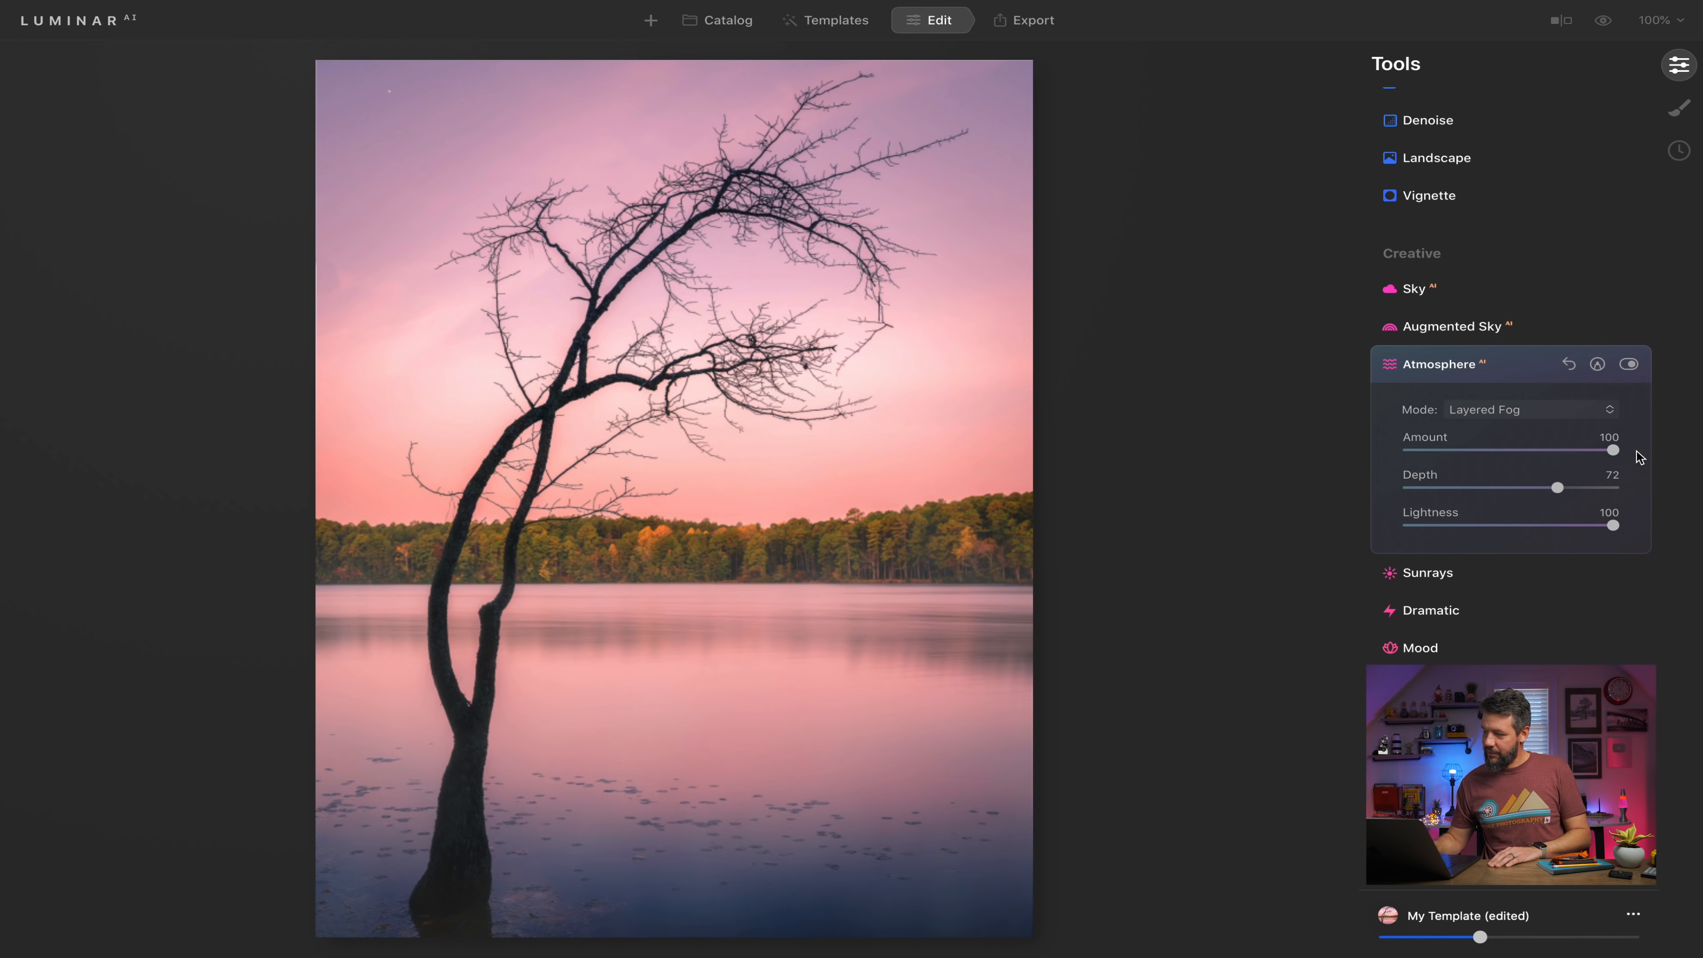
# Compare the photo without and with the layered fog, and reduce Depth to 32 and Amount to 80.
pyautogui.click(1629, 365)
pyautogui.click(1629, 365)
pyautogui.moveTo(1557, 487); pyautogui.dragTo(1487, 497)
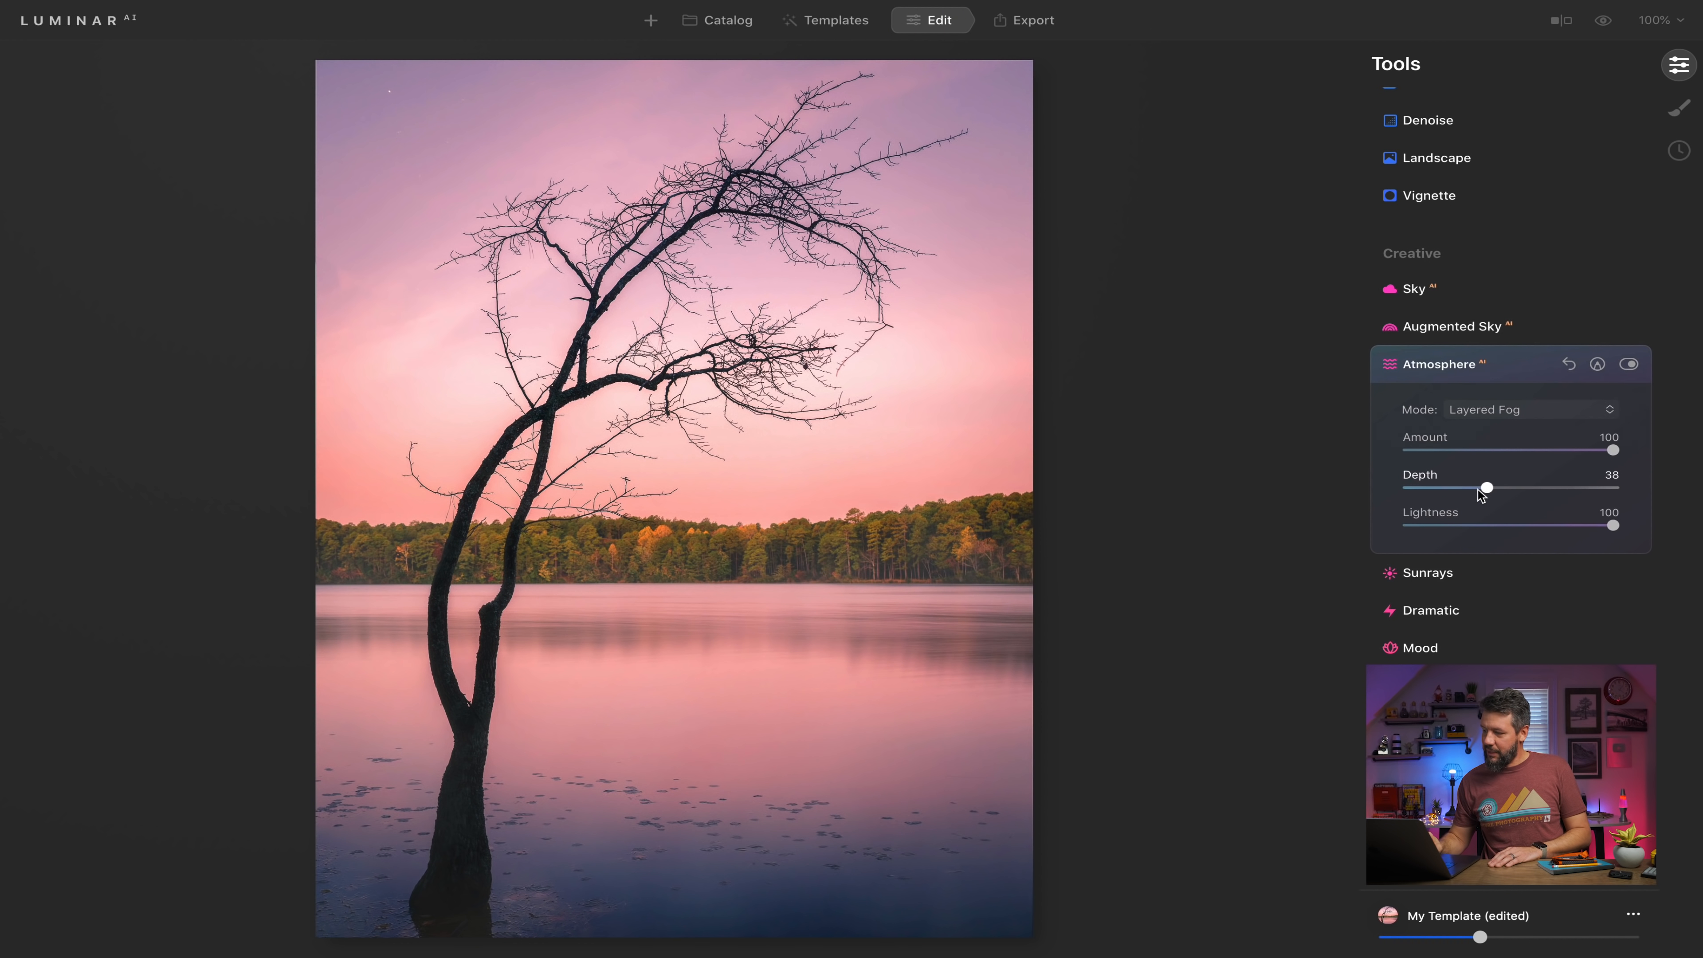
pyautogui.moveTo(1482, 495); pyautogui.dragTo(1467, 494)
pyautogui.moveTo(1613, 450); pyautogui.dragTo(1579, 451)
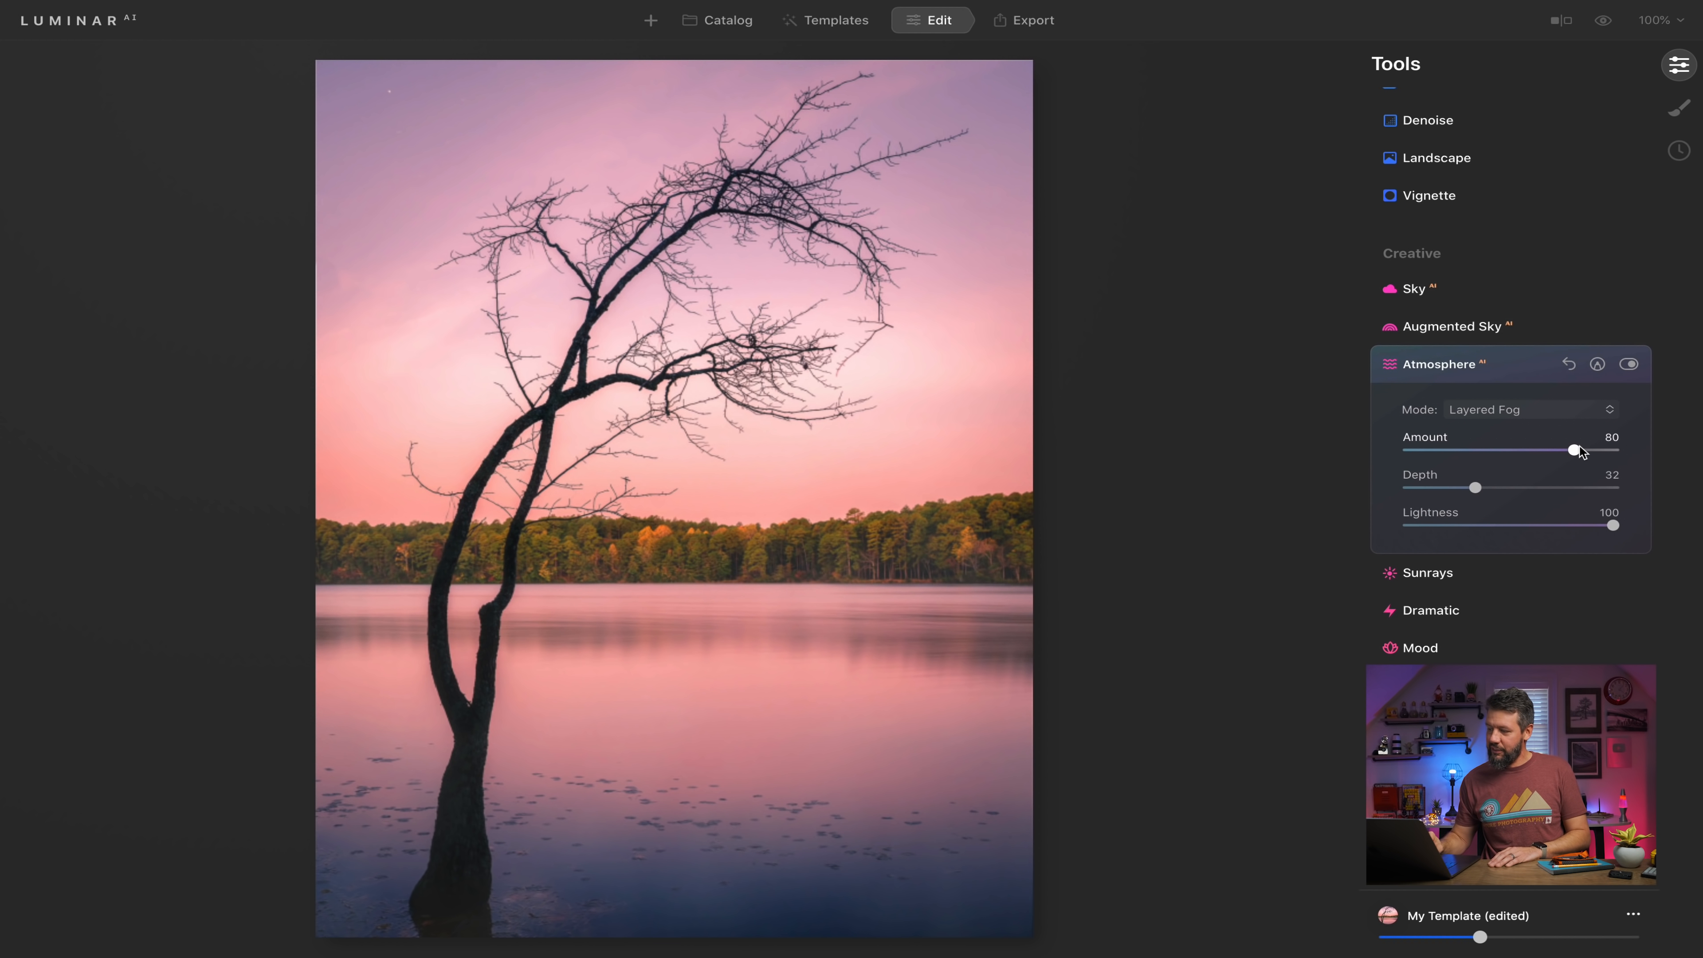
# Compare the lakeside tree photo with the Atmosphere tool off and on.
pyautogui.click(1630, 364)
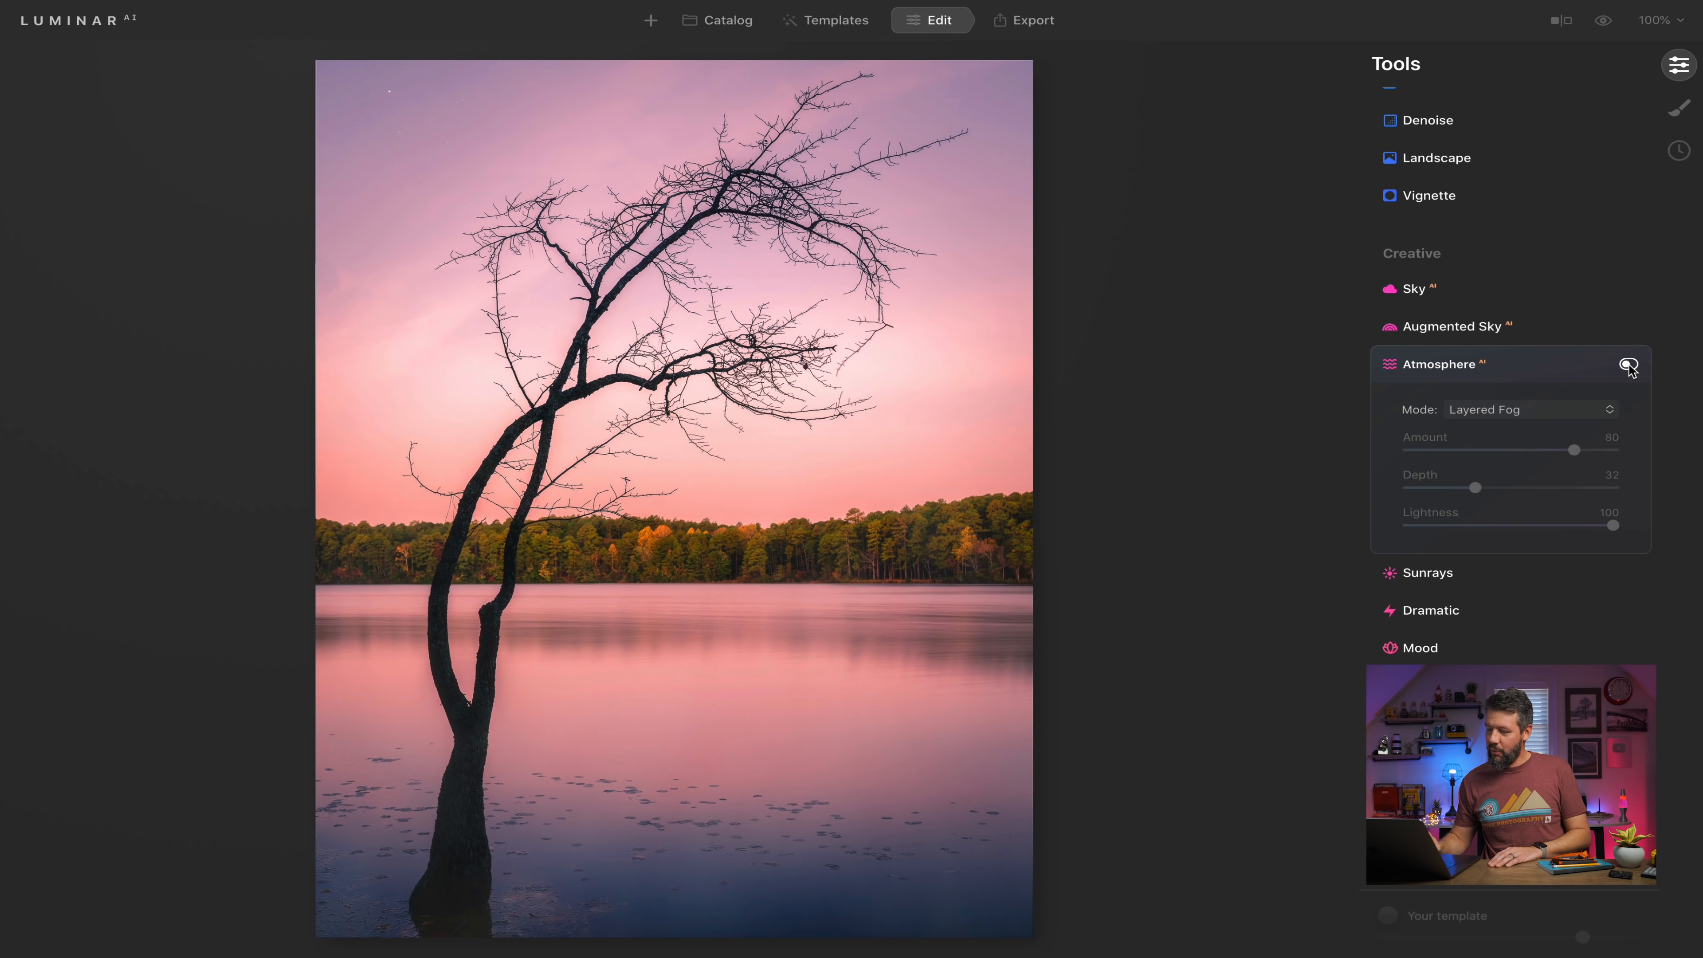
pyautogui.click(1630, 364)
pyautogui.click(1630, 364)
pyautogui.click(1629, 365)
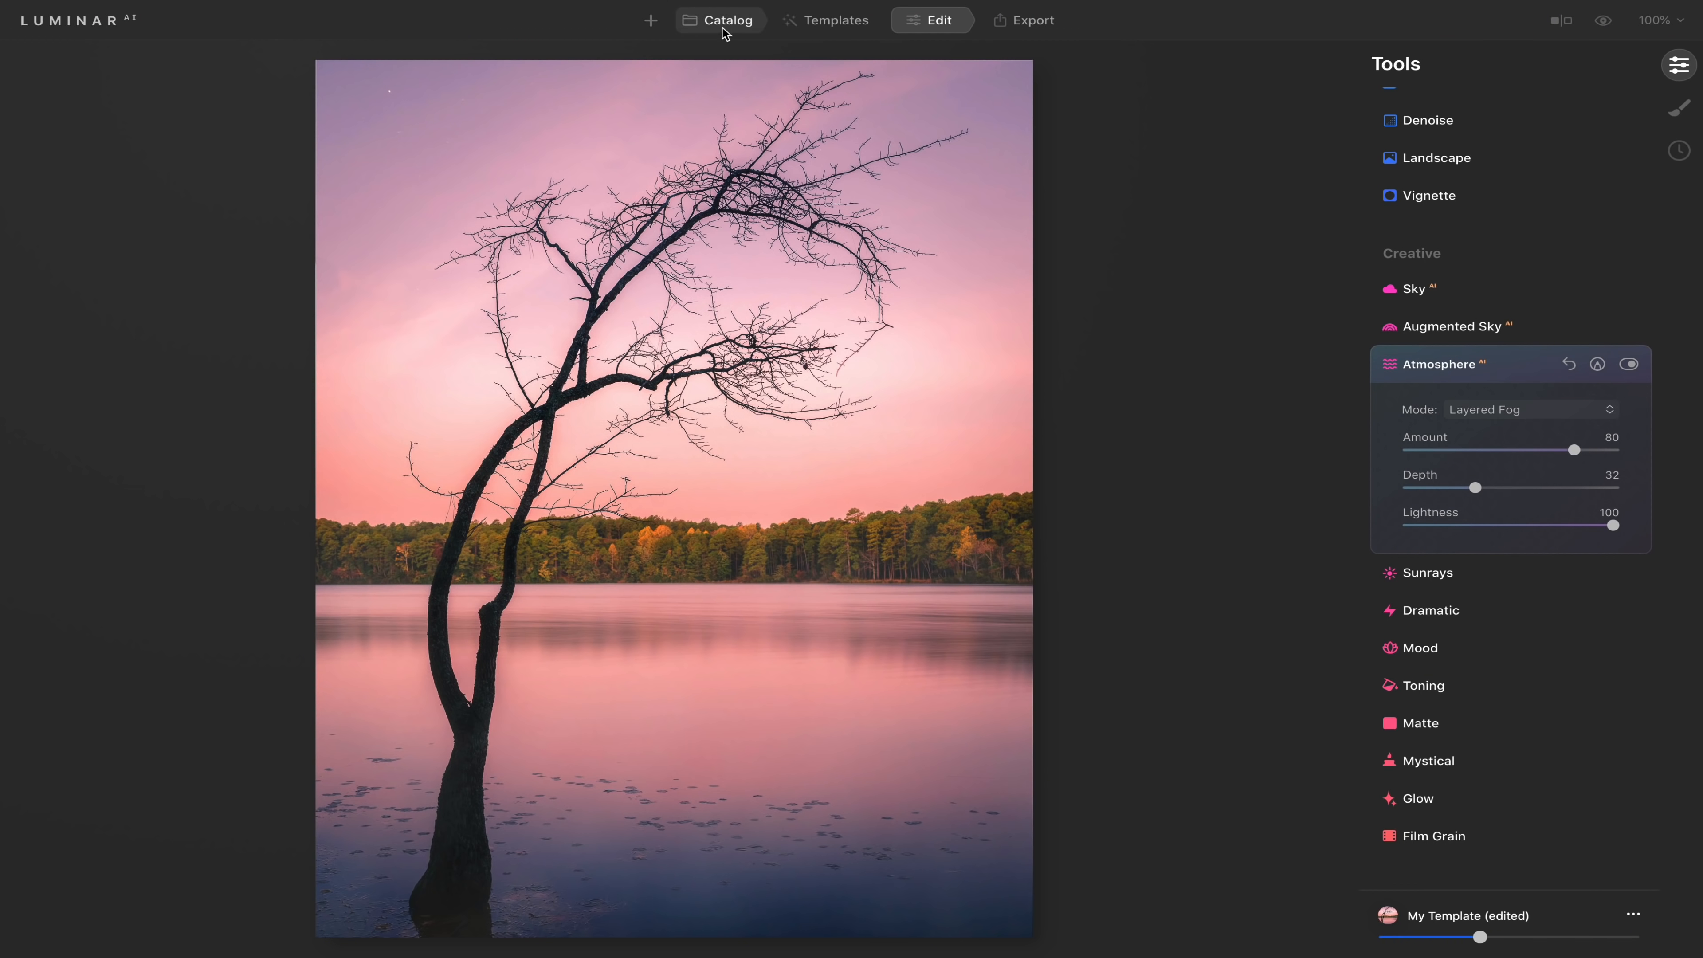
# Open the autumn waterfall photo DryFallsFB2020.jpg from the catalog for editing.
pyautogui.click(717, 27)
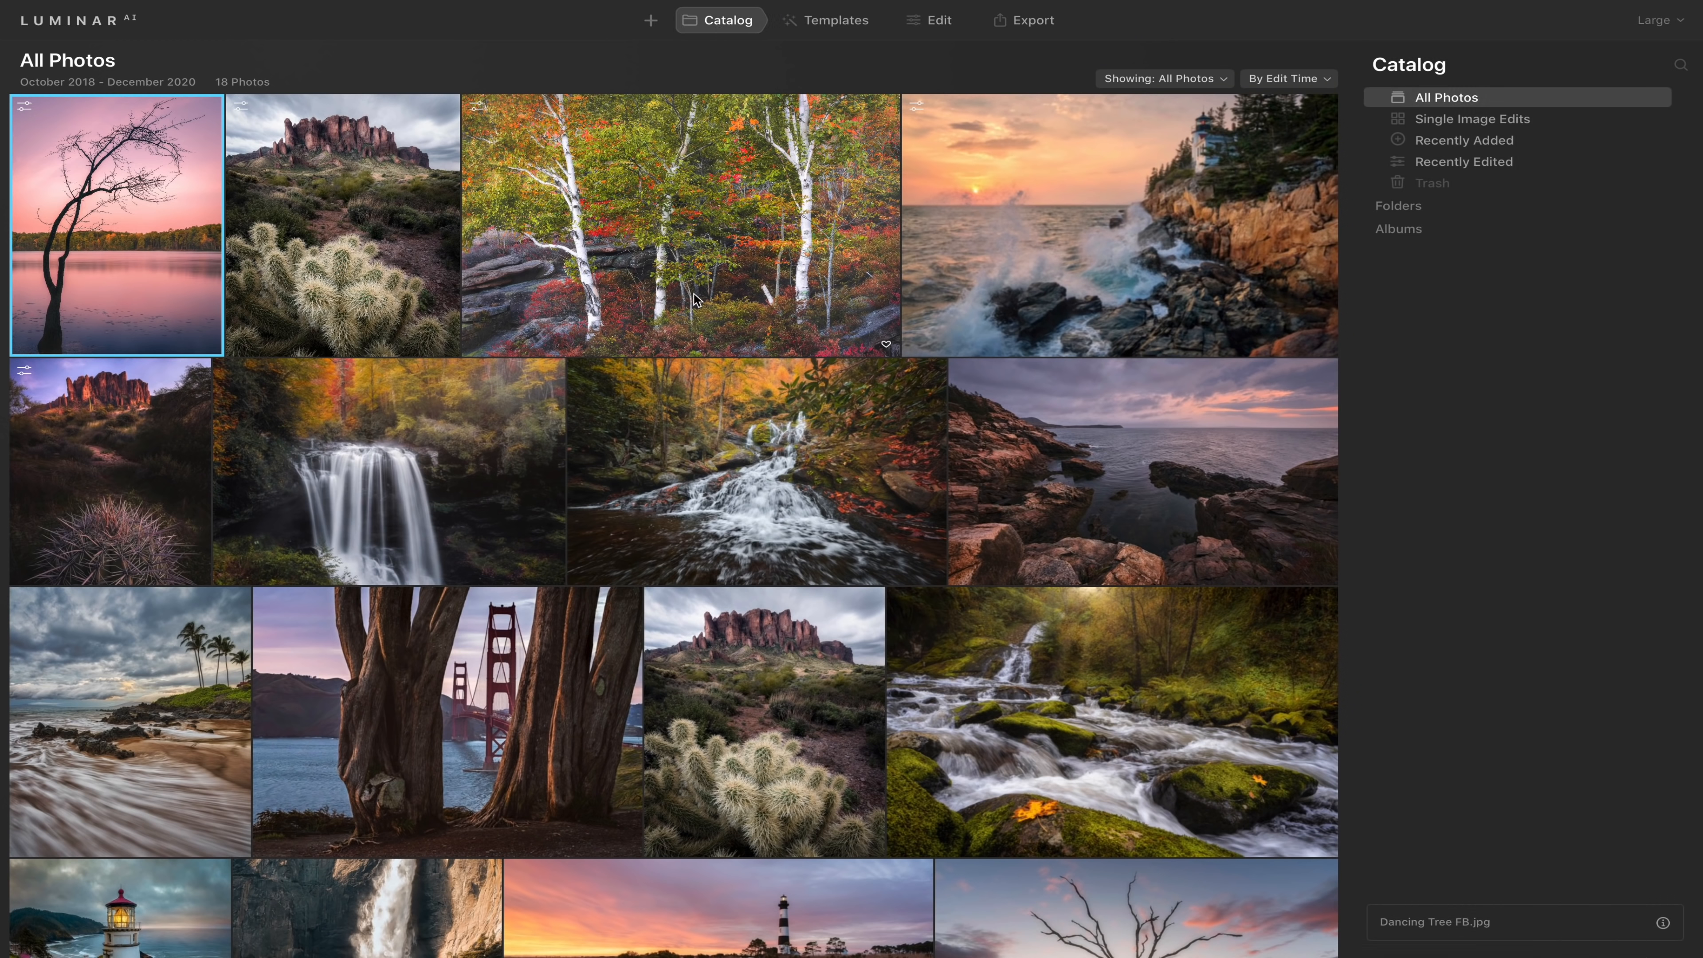
pyautogui.doubleClick(419, 428)
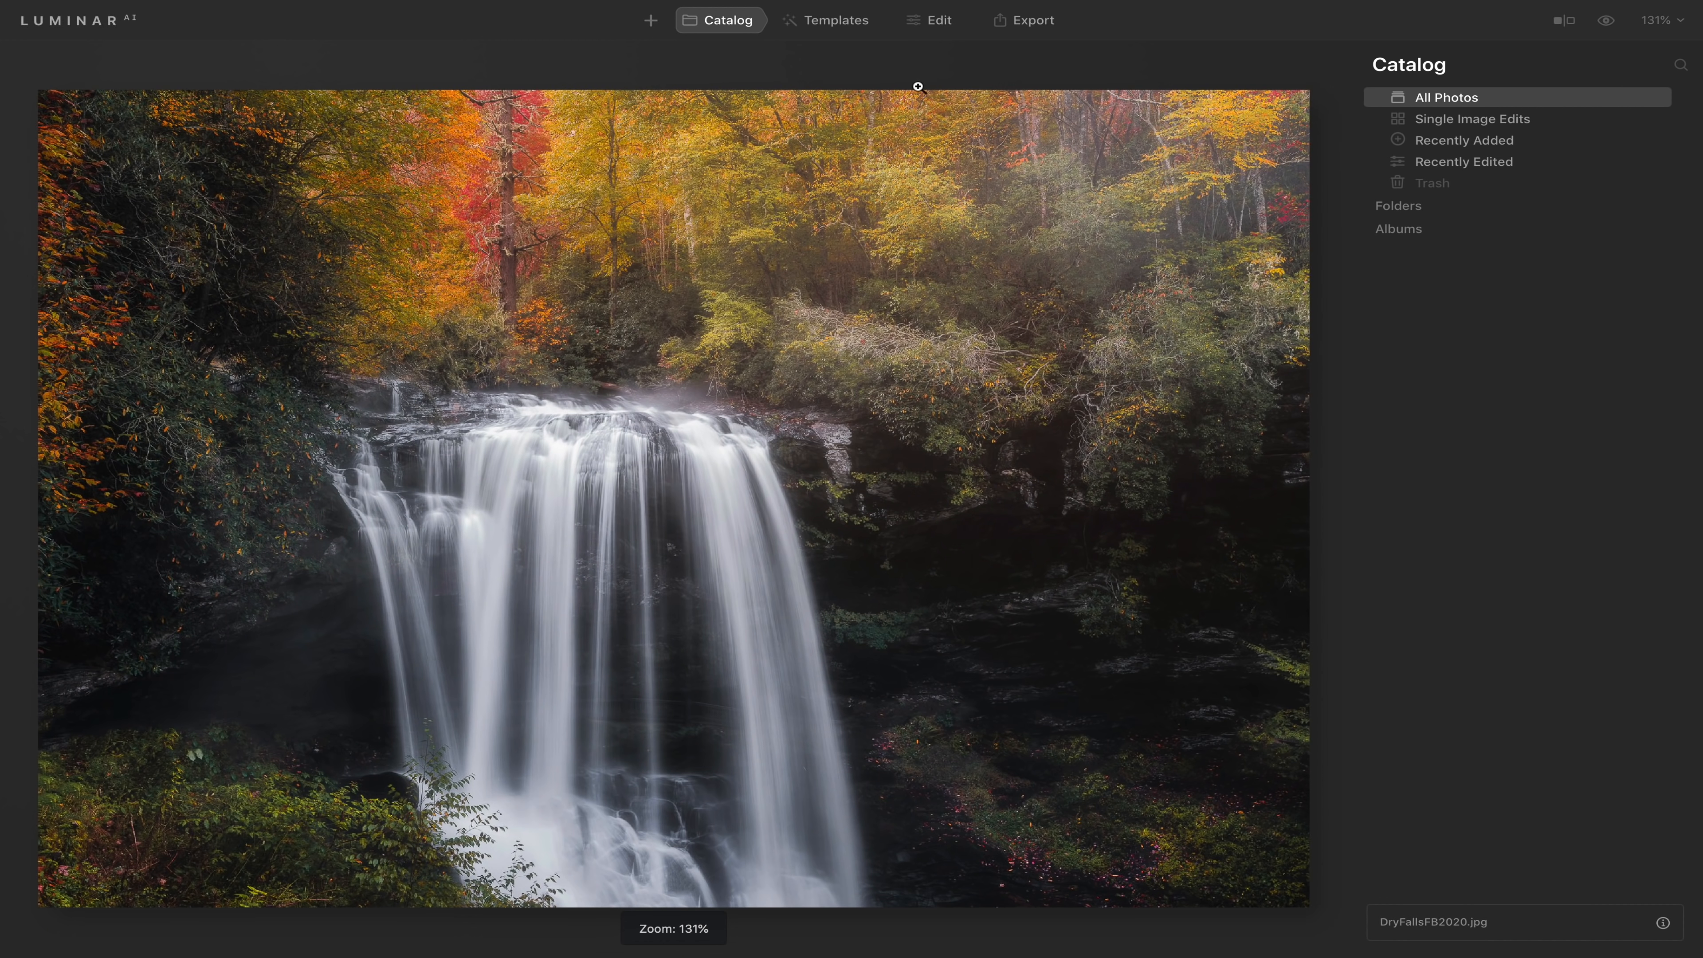
pyautogui.click(939, 20)
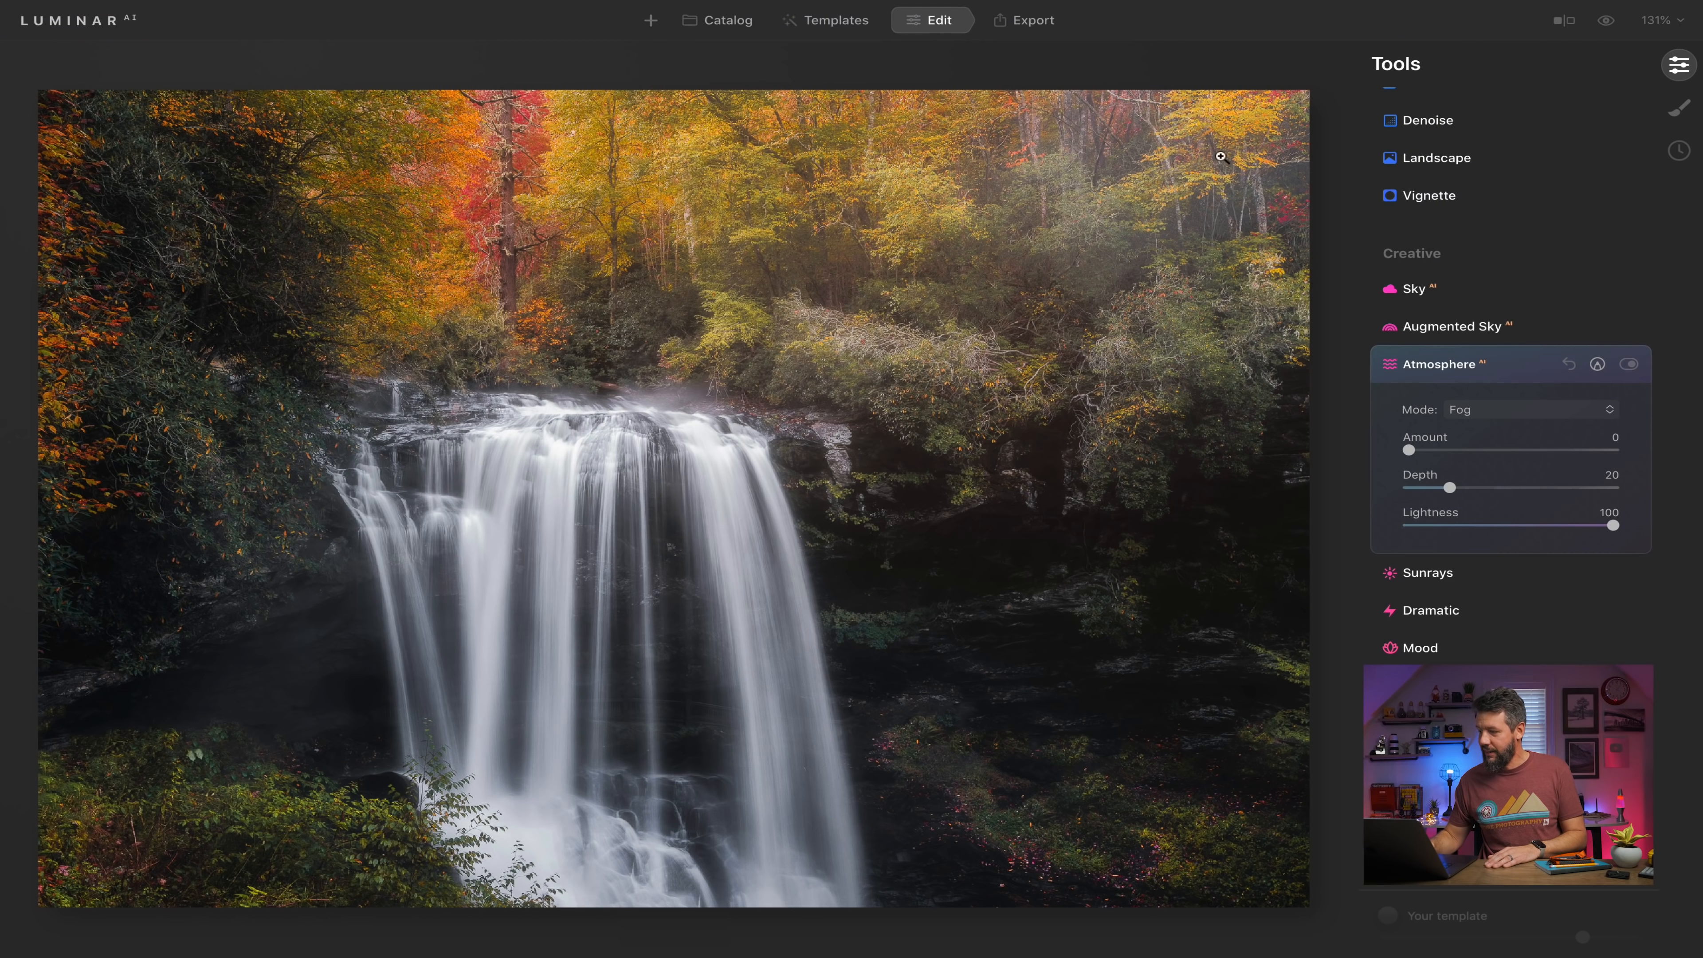
# Add Atmosphere fog to the waterfall photo in Fog mode with Amount 62 and Depth 34.
pyautogui.click(1494, 416)
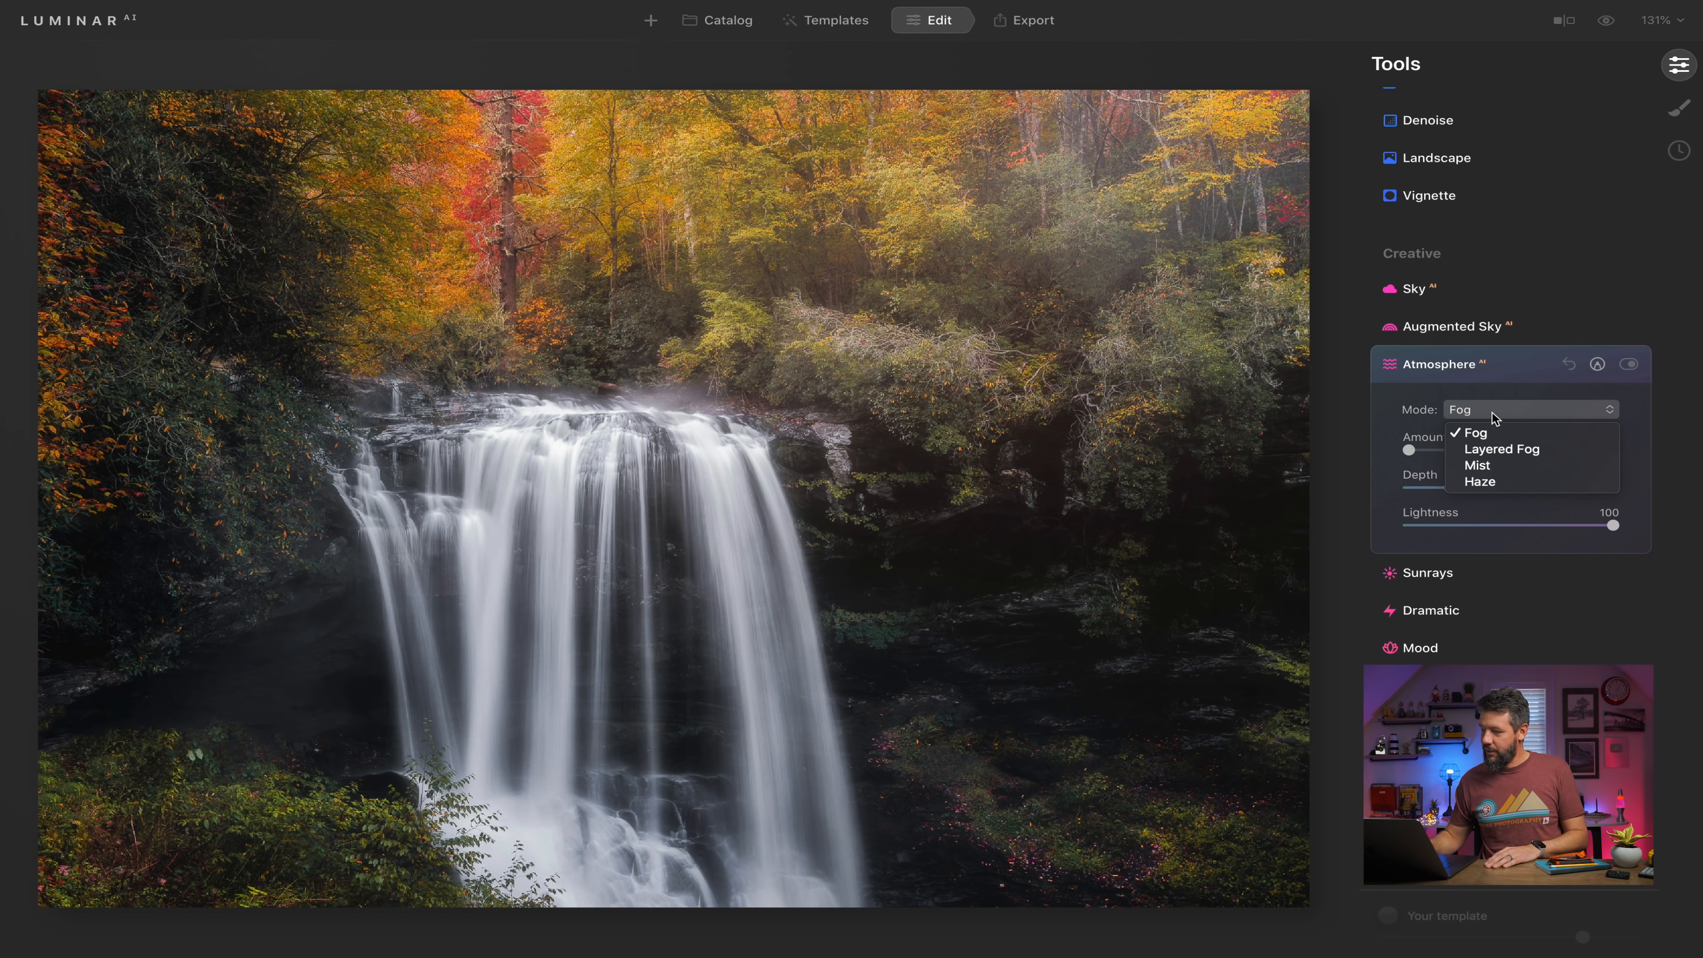
pyautogui.click(1488, 441)
pyautogui.moveTo(1410, 453); pyautogui.dragTo(1518, 456)
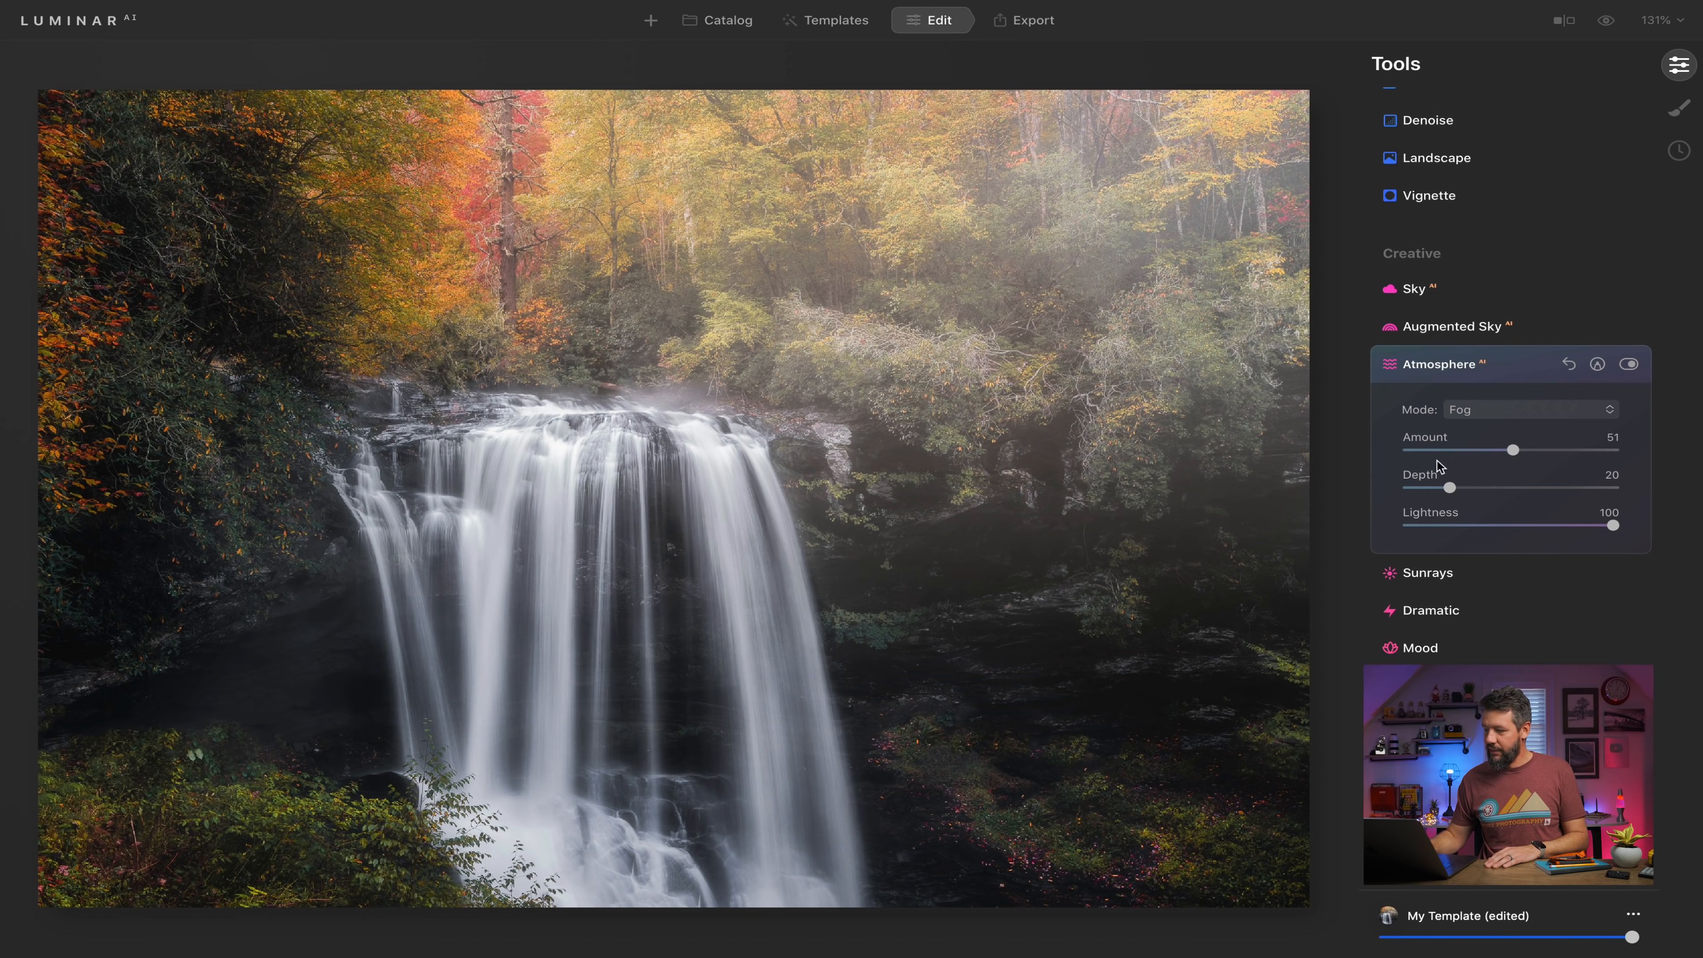
pyautogui.moveTo(1517, 447); pyautogui.dragTo(1536, 450)
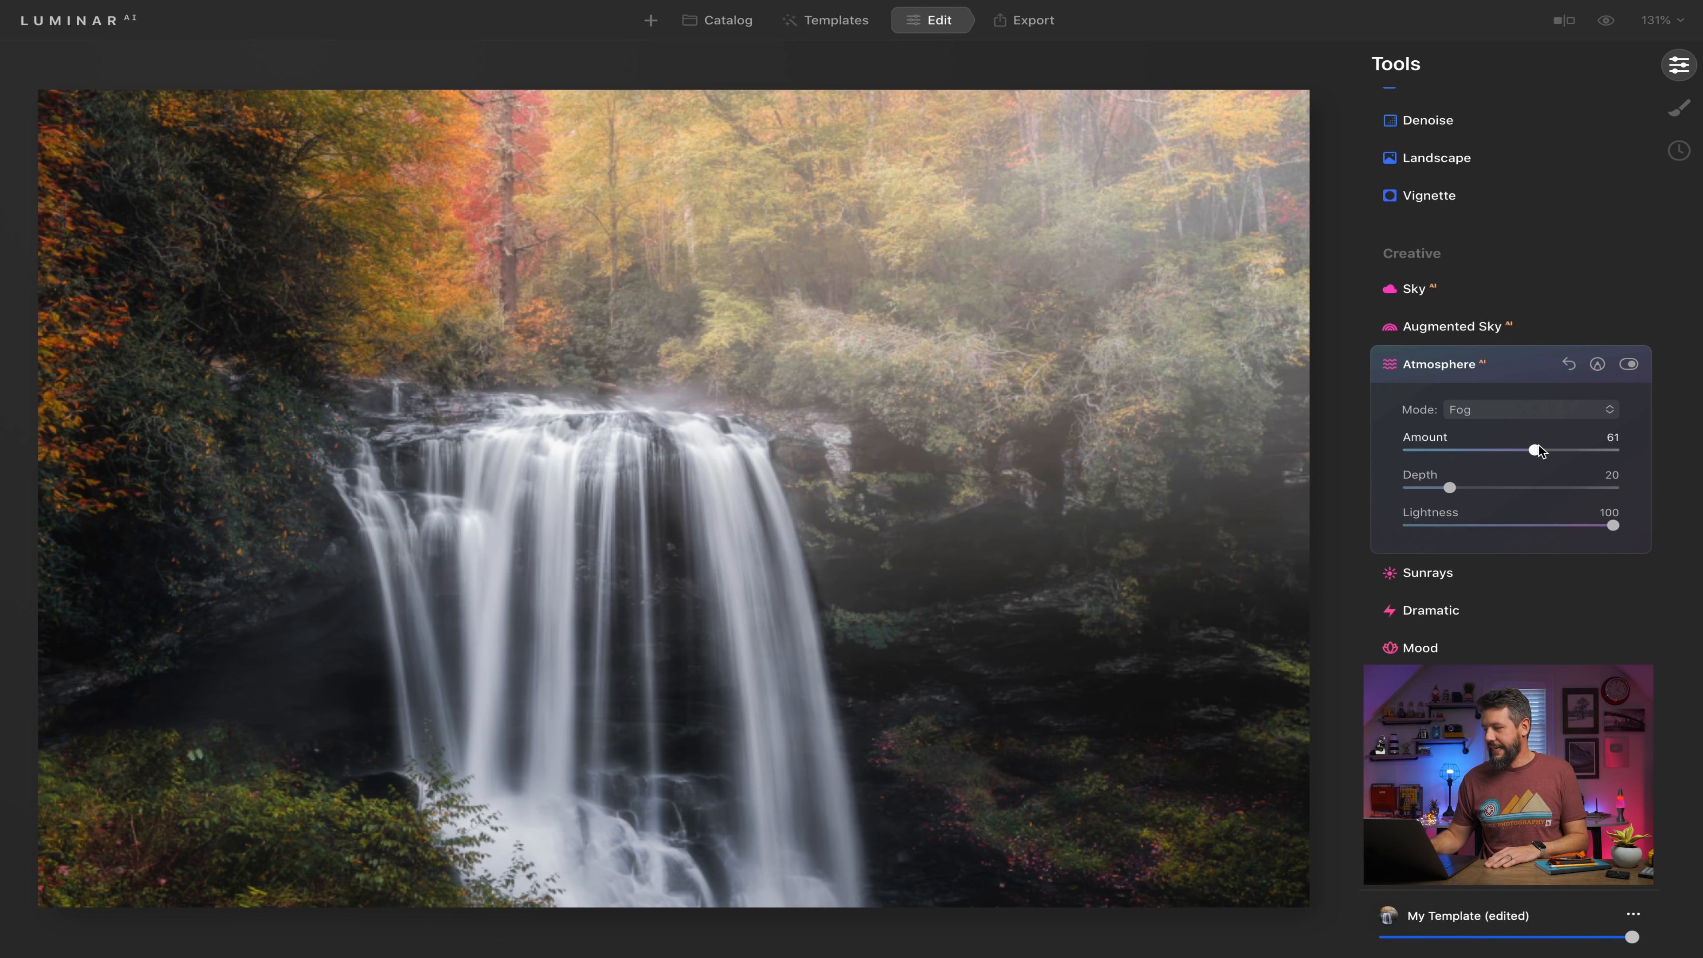
pyautogui.moveTo(1451, 489); pyautogui.dragTo(1473, 503)
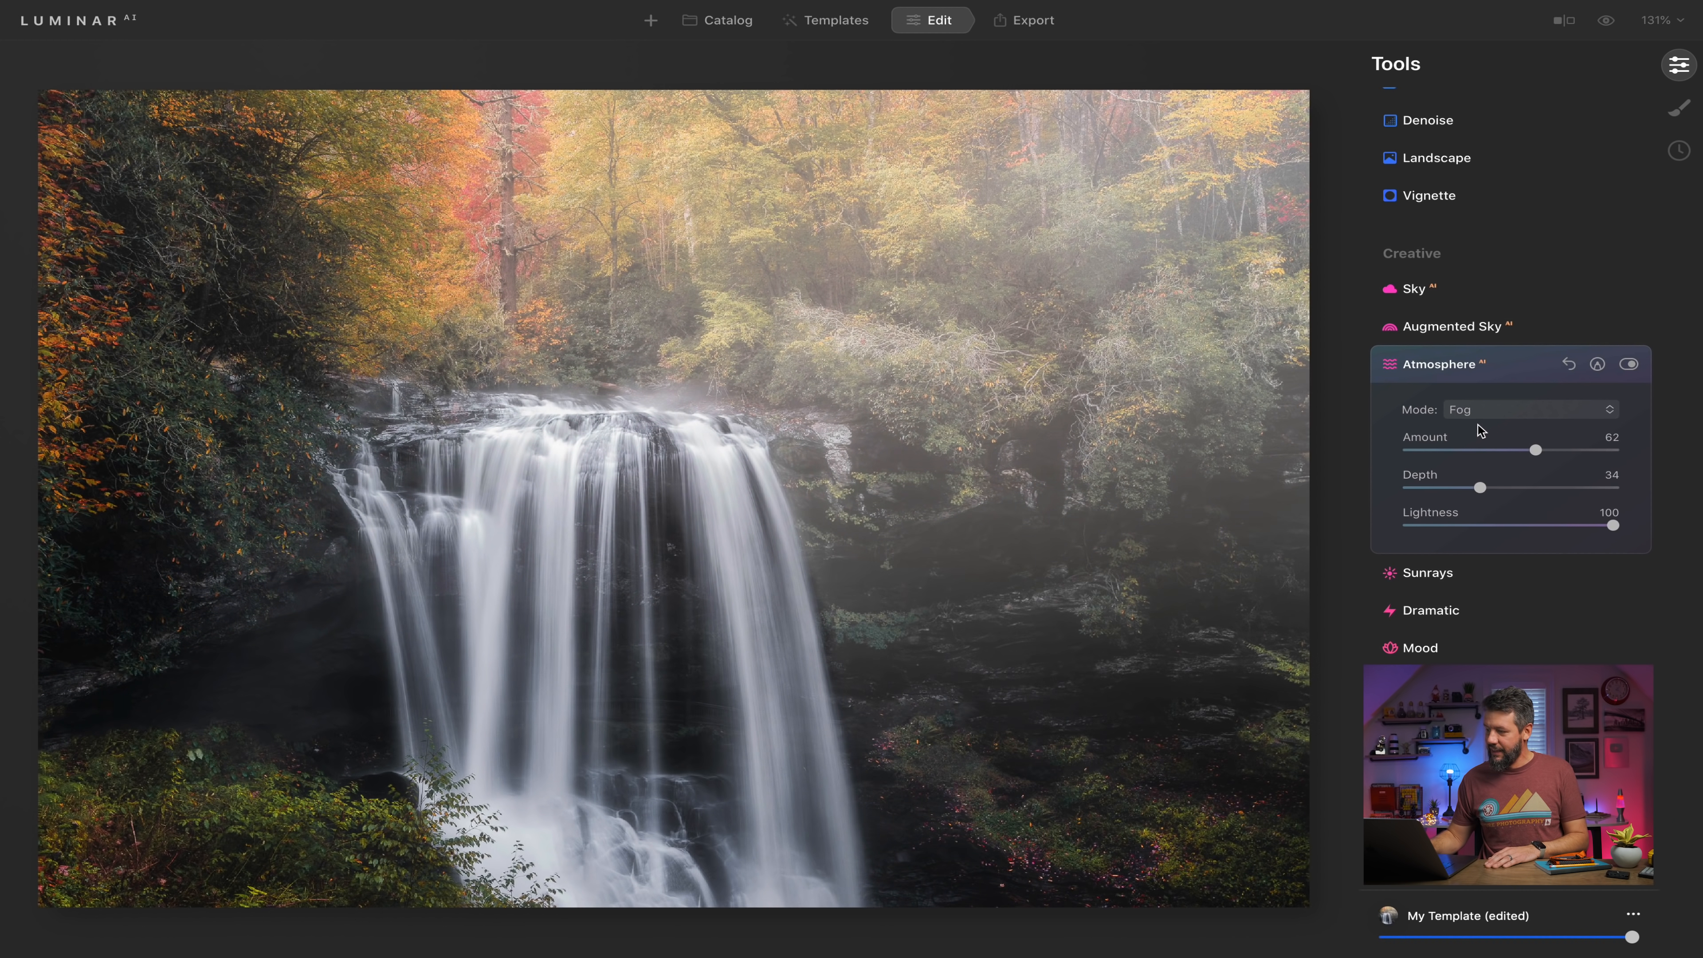
# Try the Mist mode, switch the Atmosphere effect to Haze and set its Amount to 76.
pyautogui.click(1483, 410)
pyautogui.click(1479, 465)
pyautogui.click(1537, 419)
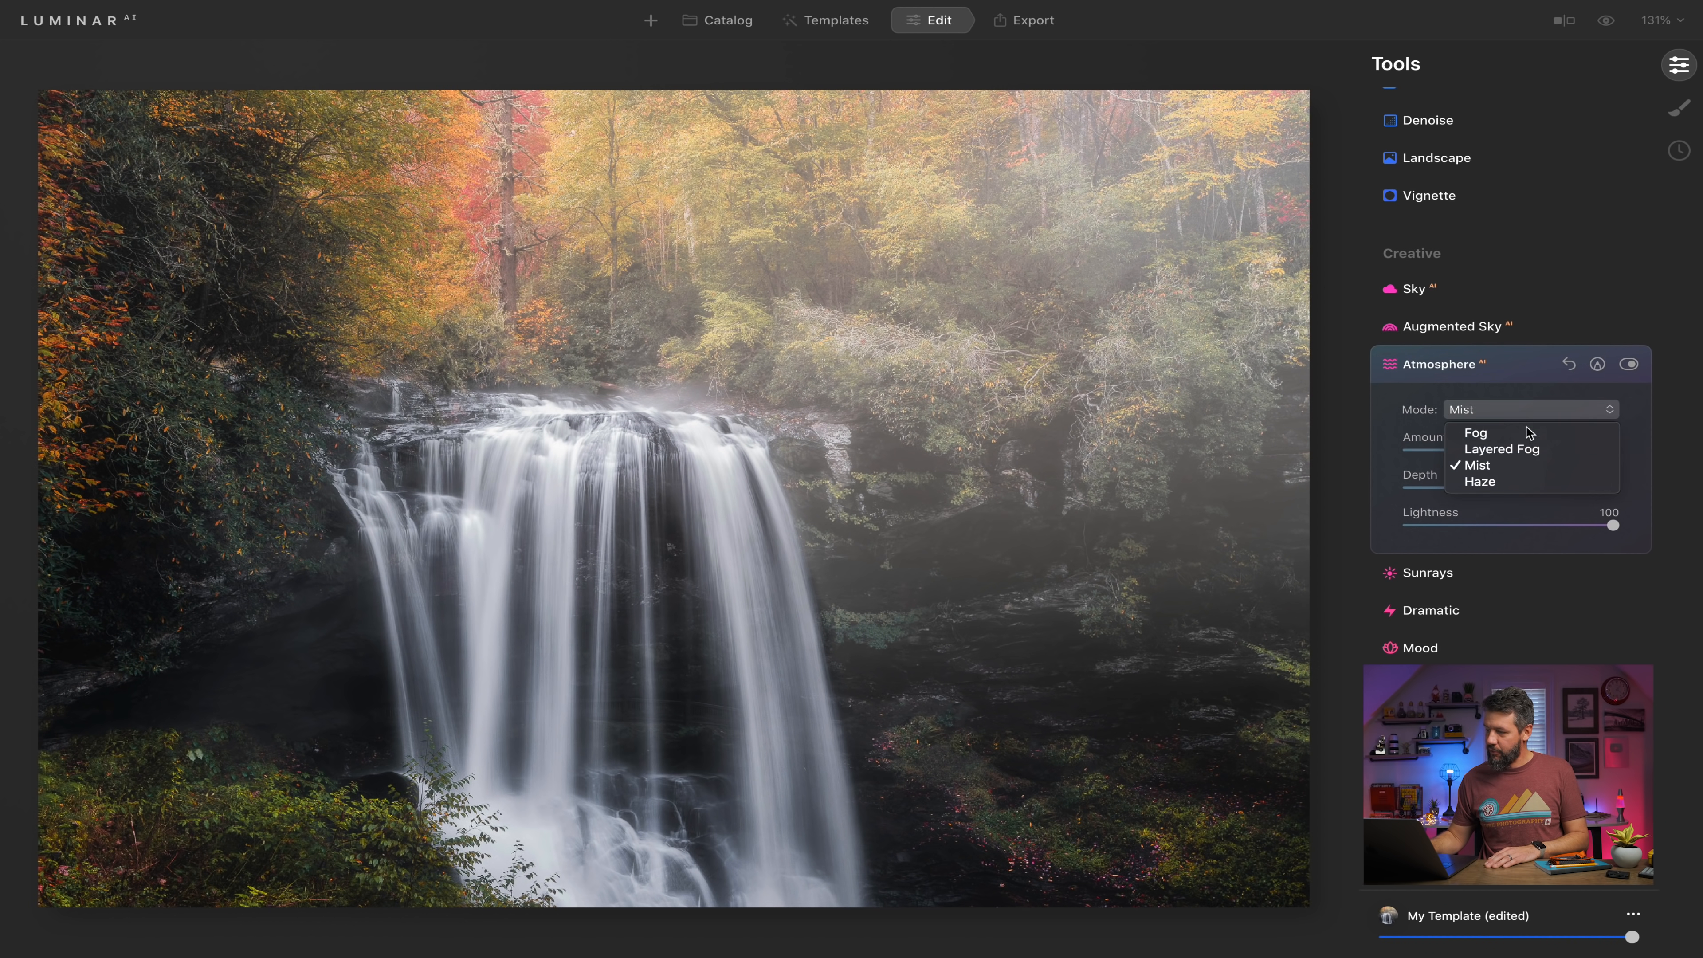
pyautogui.click(1501, 481)
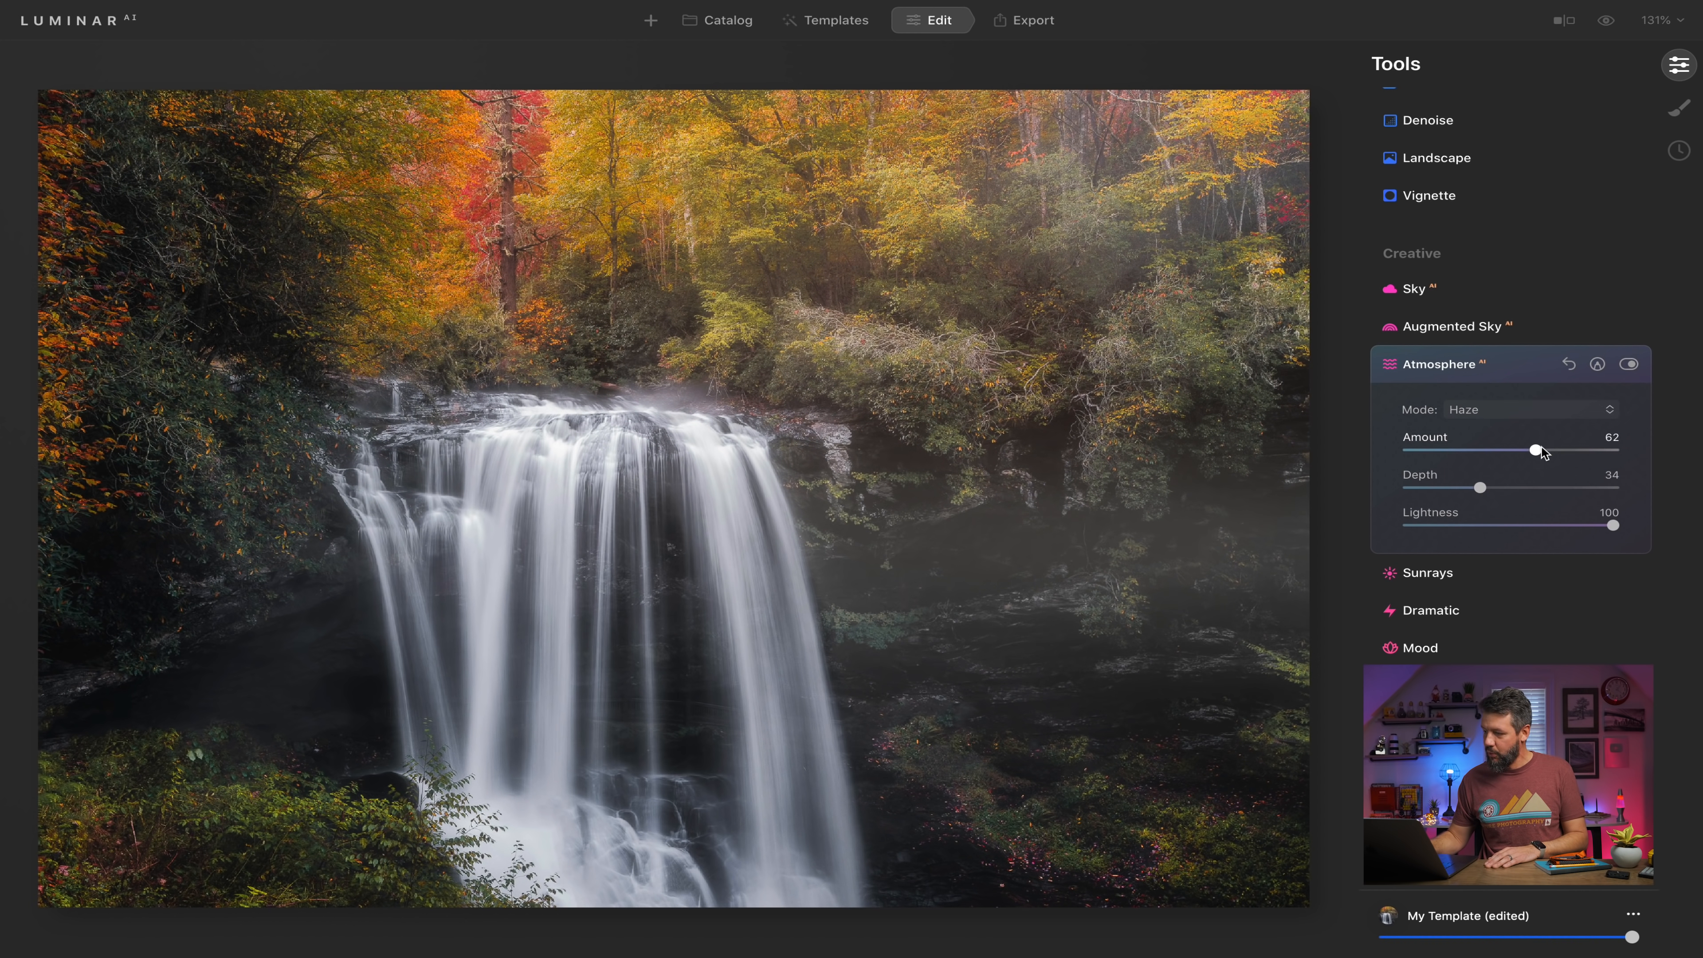
pyautogui.moveTo(1541, 449); pyautogui.dragTo(1563, 453)
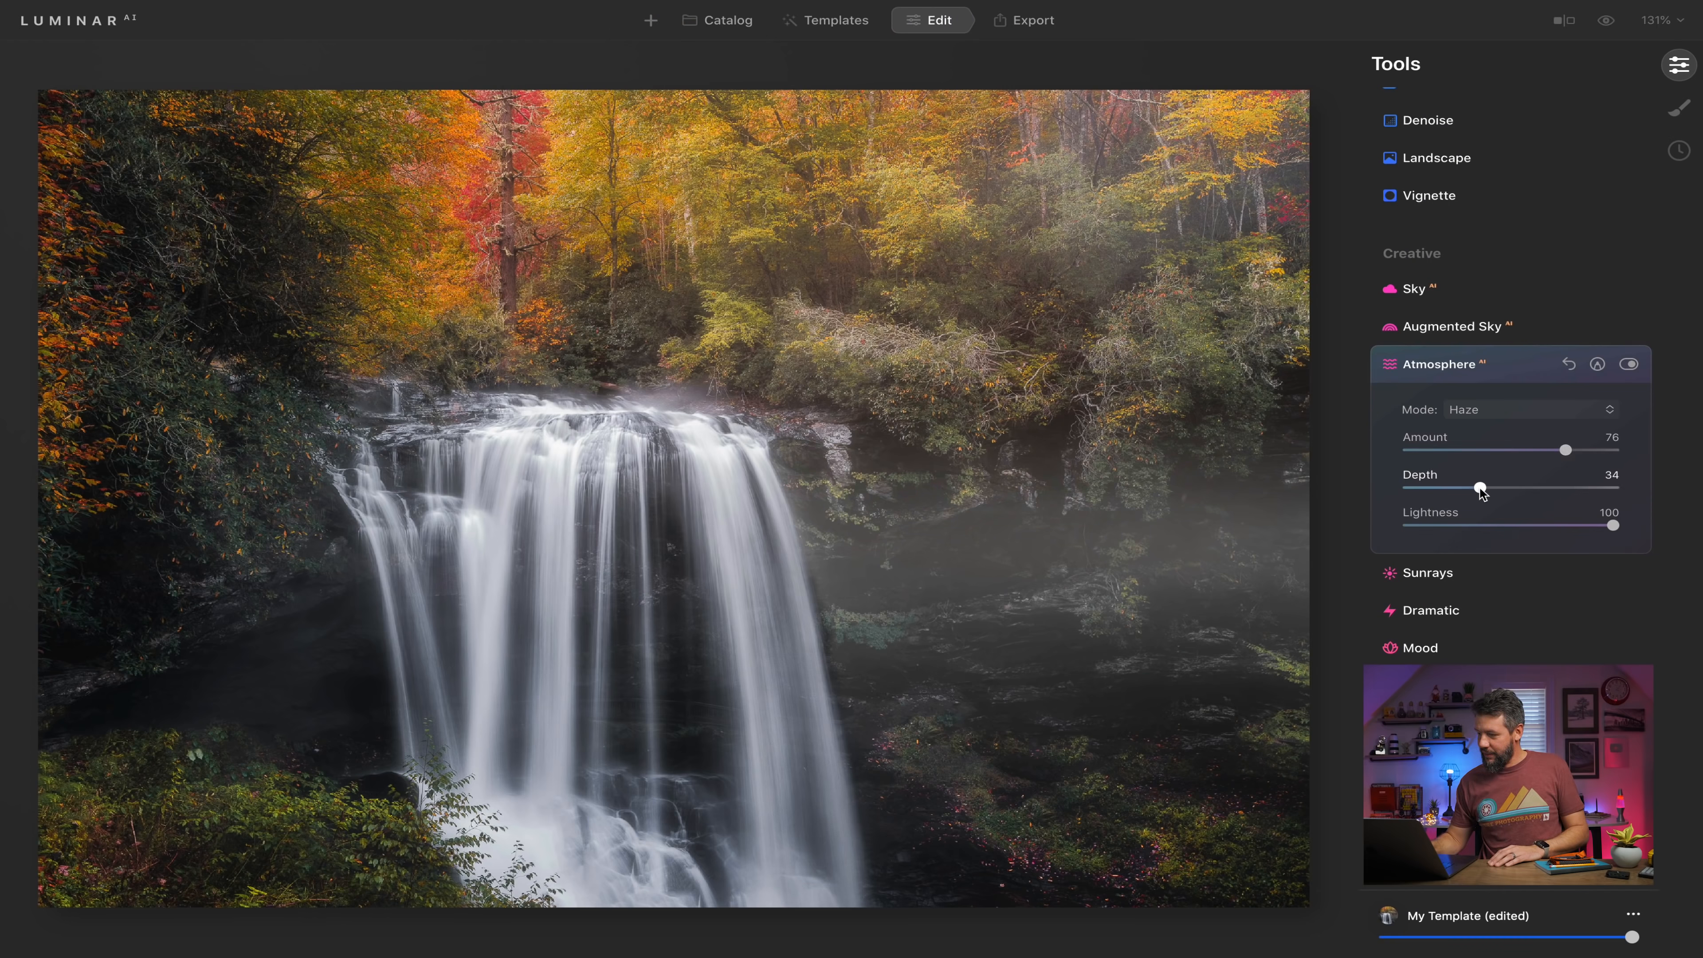
# Refine the waterfall's haze with Depth 42, Lightness 61 and Amount 62.
pyautogui.moveTo(1480, 488)
pyautogui.mouseDown()
pyautogui.moveTo(1525, 492)
pyautogui.moveTo(1495, 489)
pyautogui.mouseUp()
pyautogui.moveTo(1613, 525); pyautogui.dragTo(1534, 530)
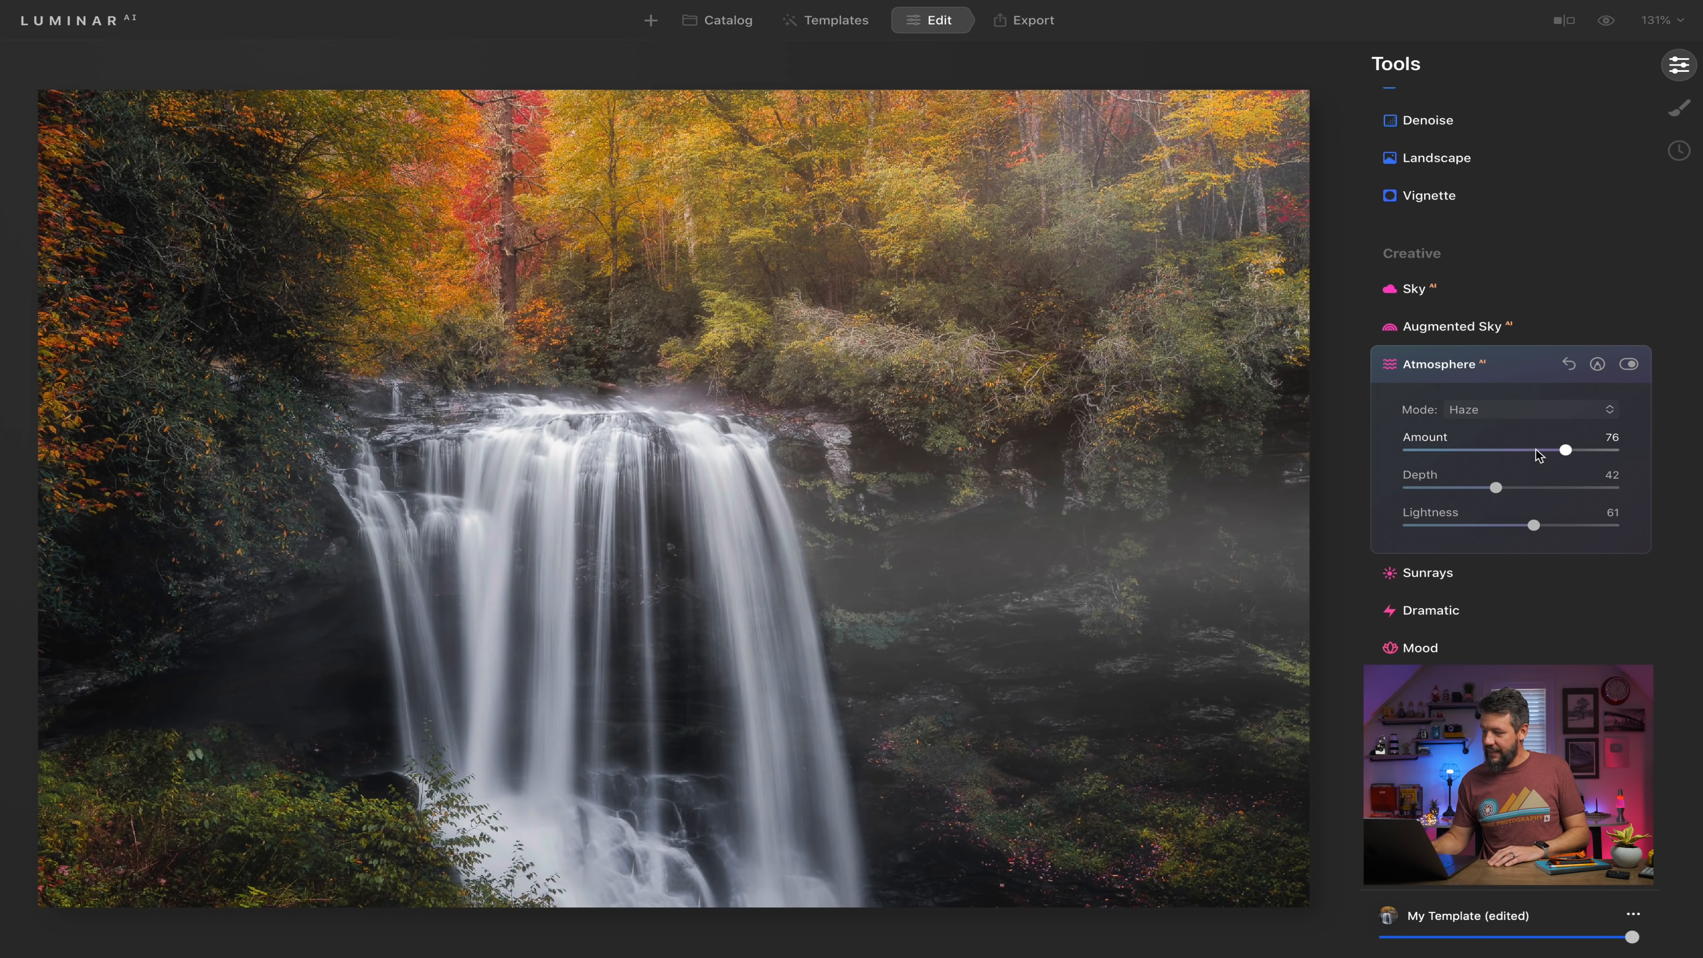
pyautogui.moveTo(1536, 450); pyautogui.dragTo(1547, 452)
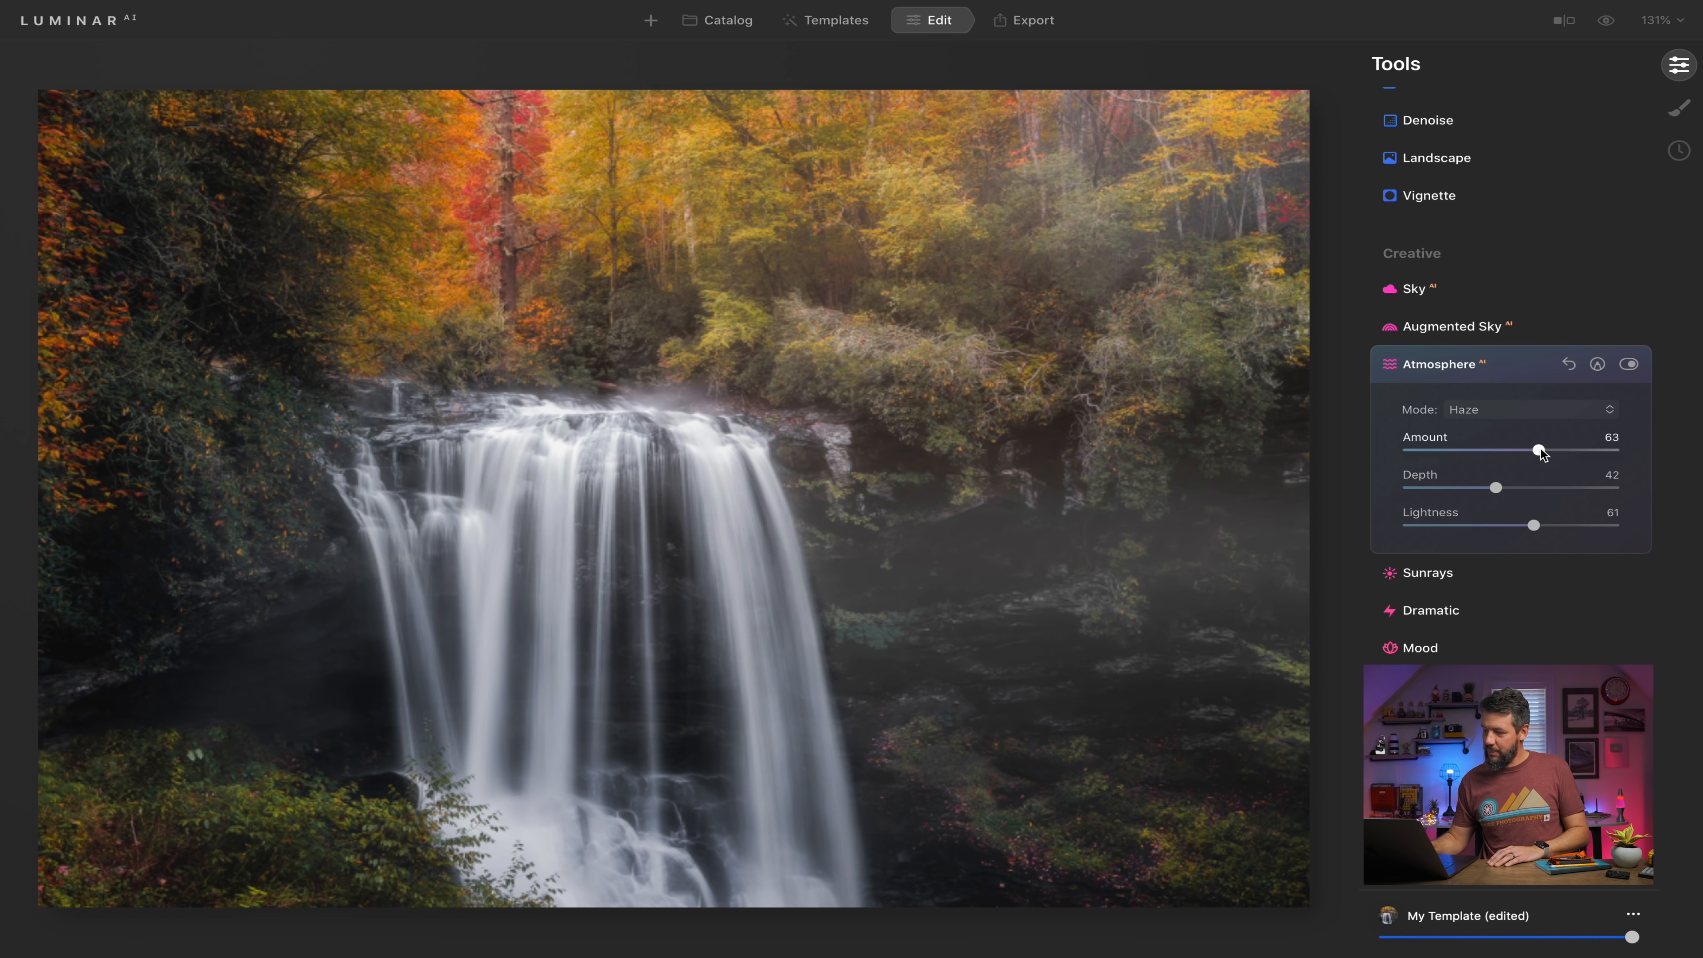
pyautogui.moveTo(1538, 453); pyautogui.dragTo(1536, 451)
# Compare the waterfall photo with the haze effect off and on, leaving it enabled.
pyautogui.click(1627, 369)
pyautogui.click(1627, 369)
pyautogui.click(1627, 369)
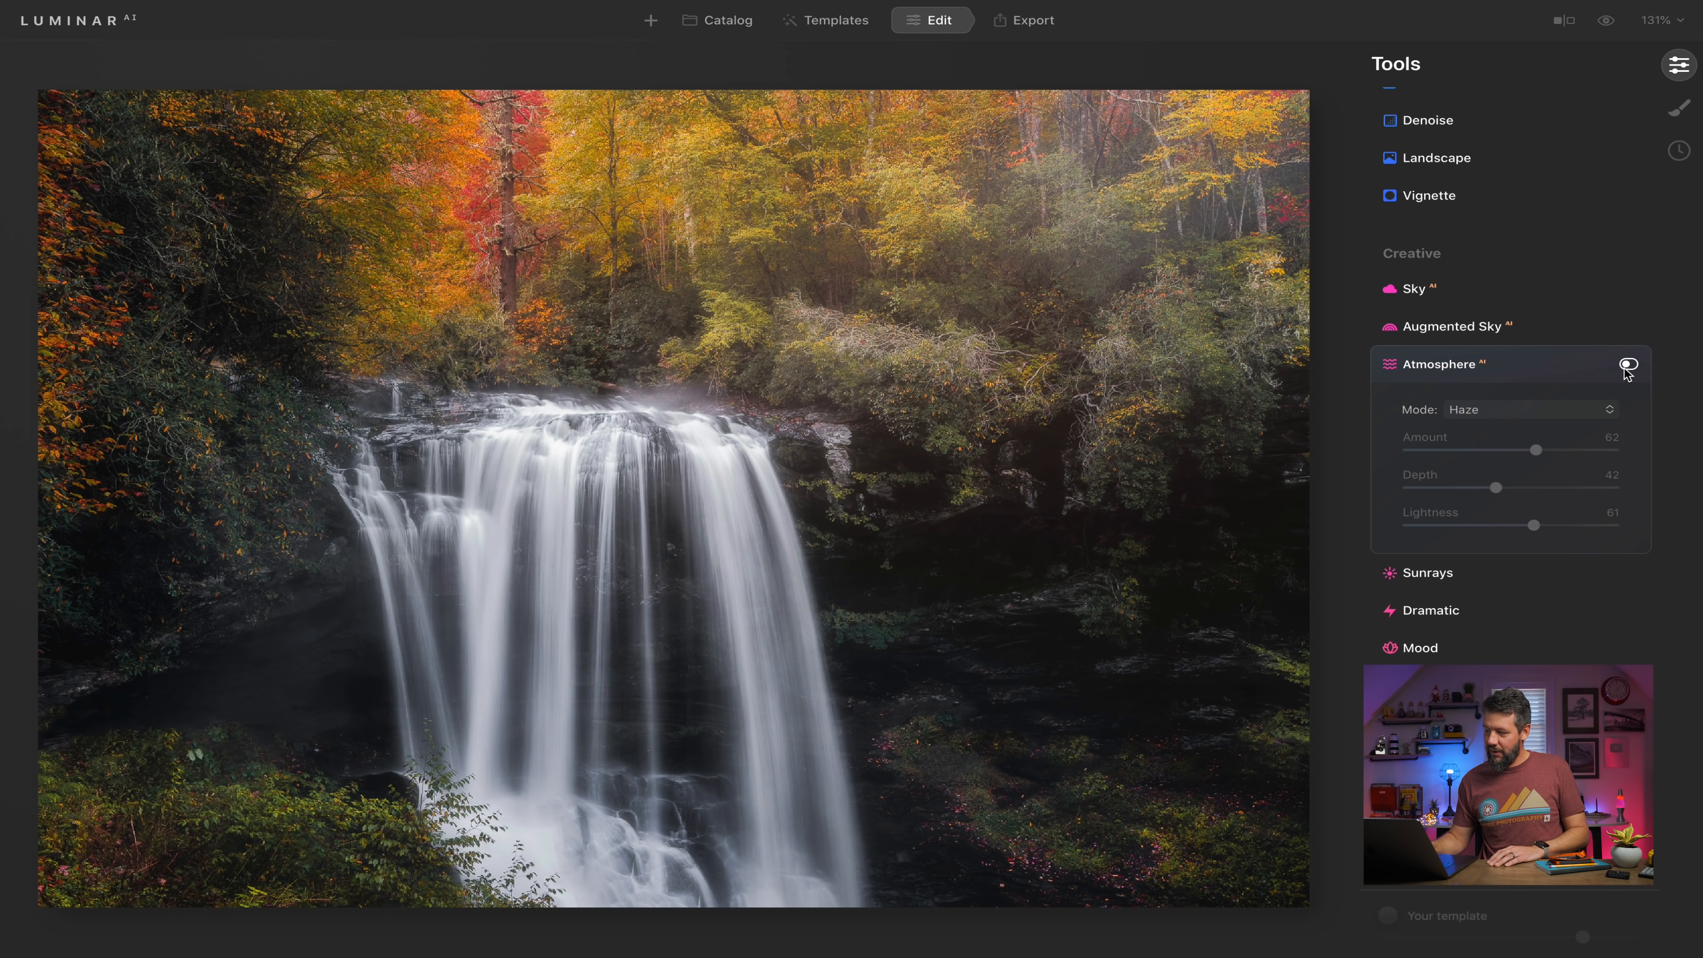
pyautogui.click(1628, 367)
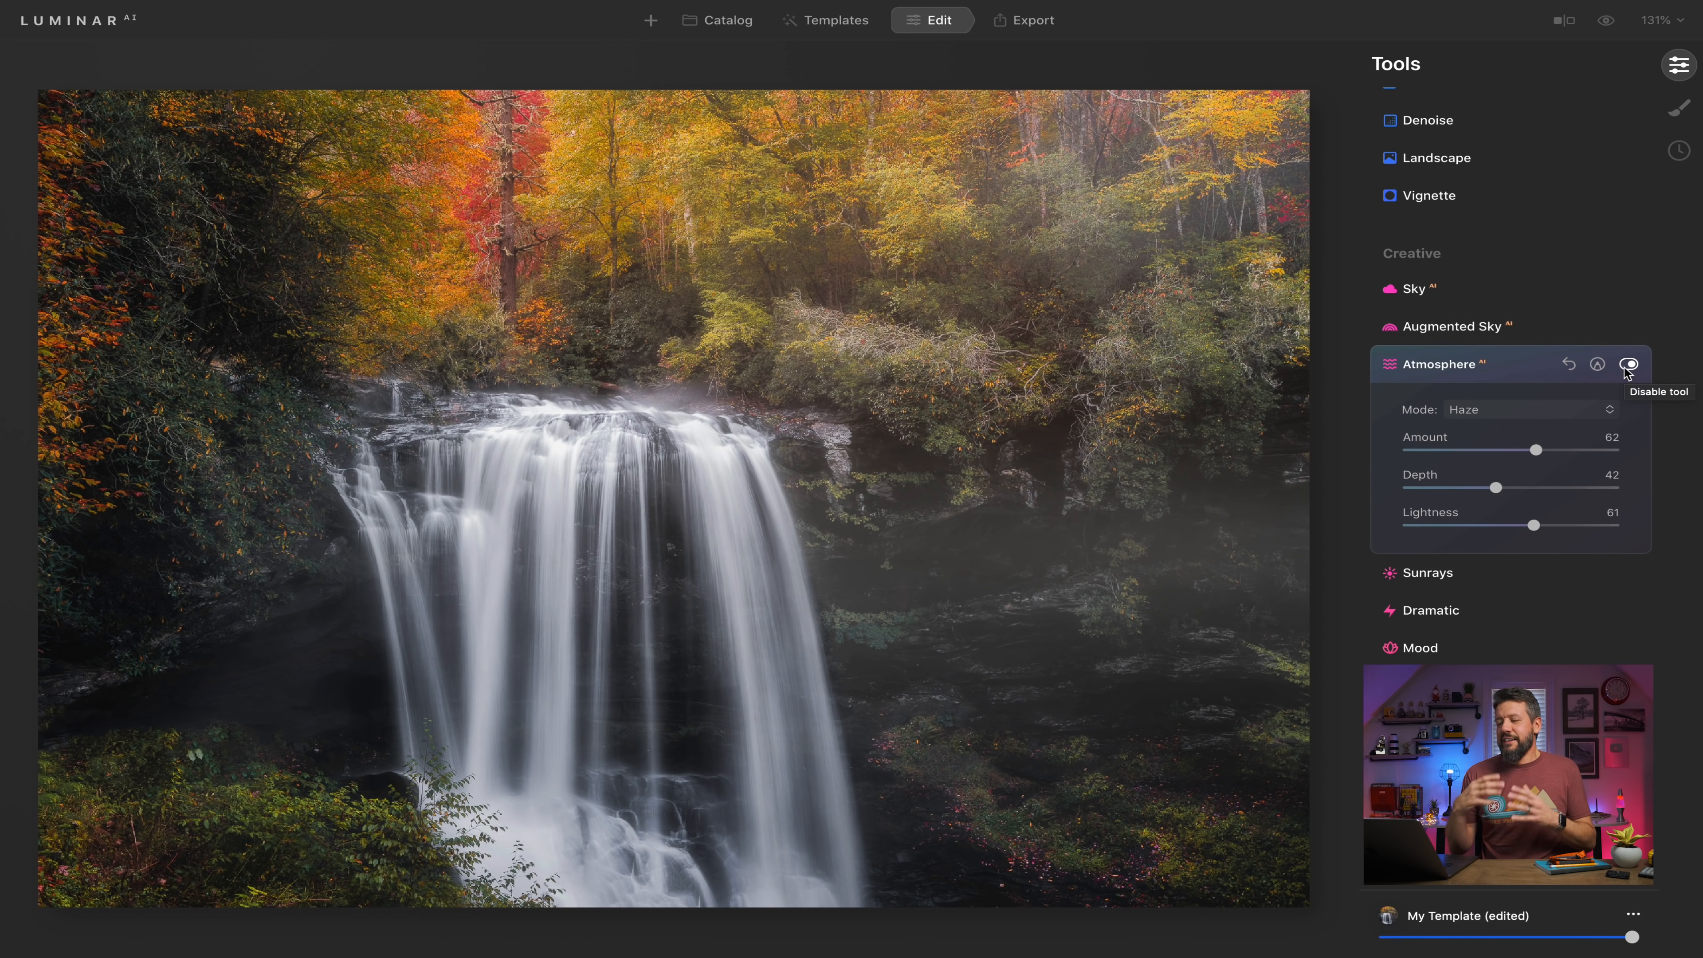